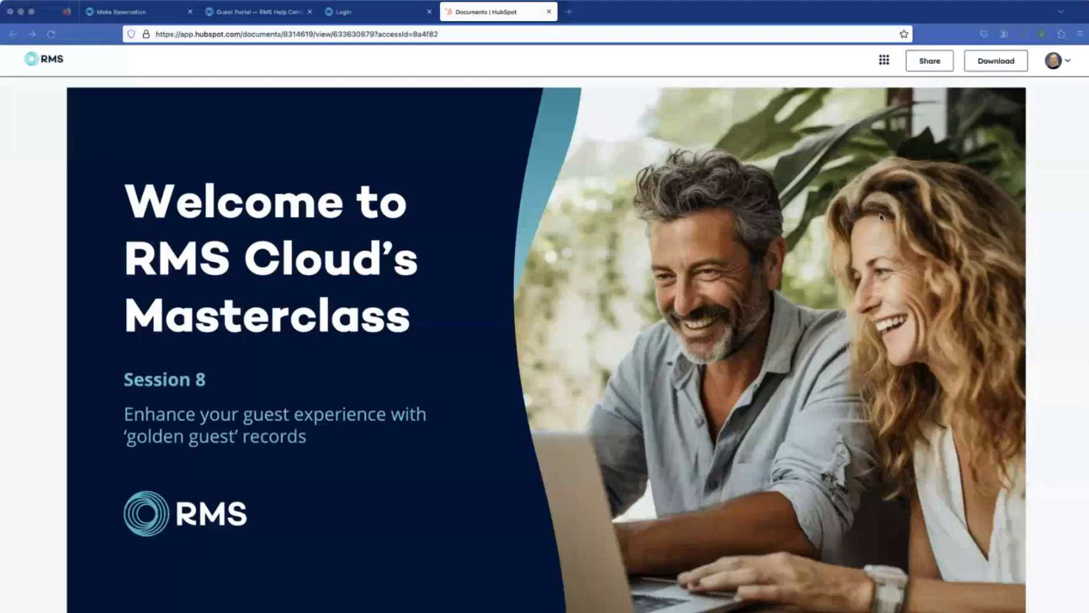
Step: Page through the masterclass presentation from the title slide to the guest portal's reservation details slide
{"action": "left_click", "coordinate": [559, 601]}
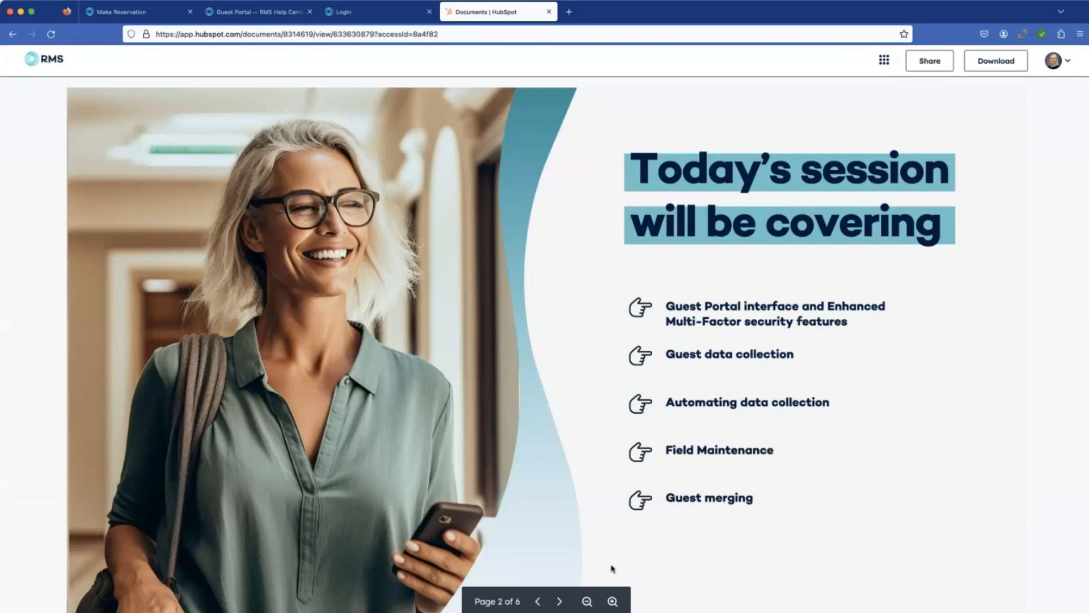
{"action": "left_click", "coordinate": [559, 602]}
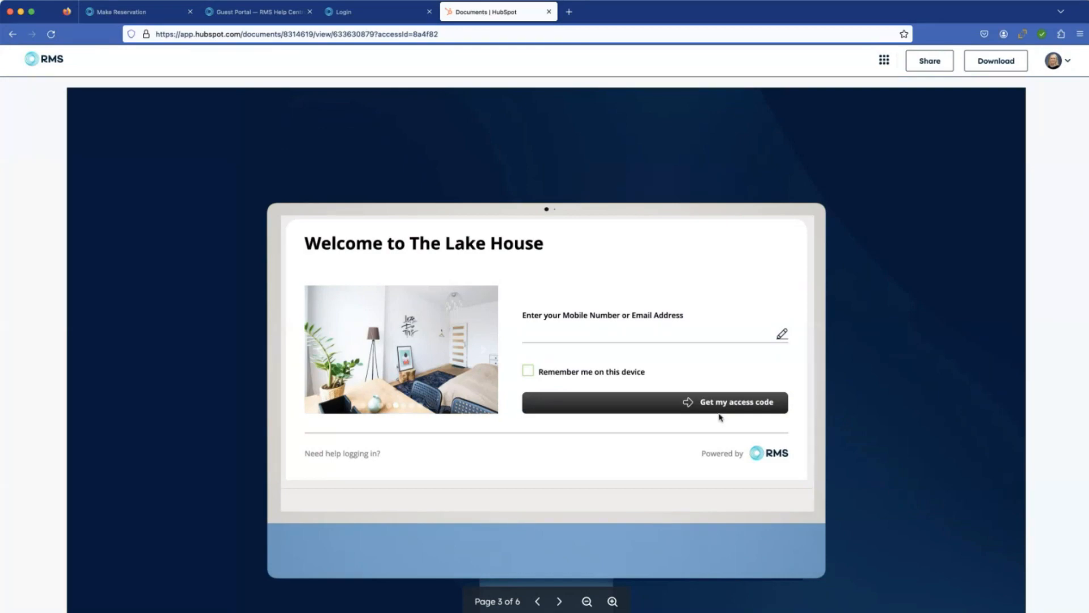
{"action": "left_click", "coordinate": [561, 602]}
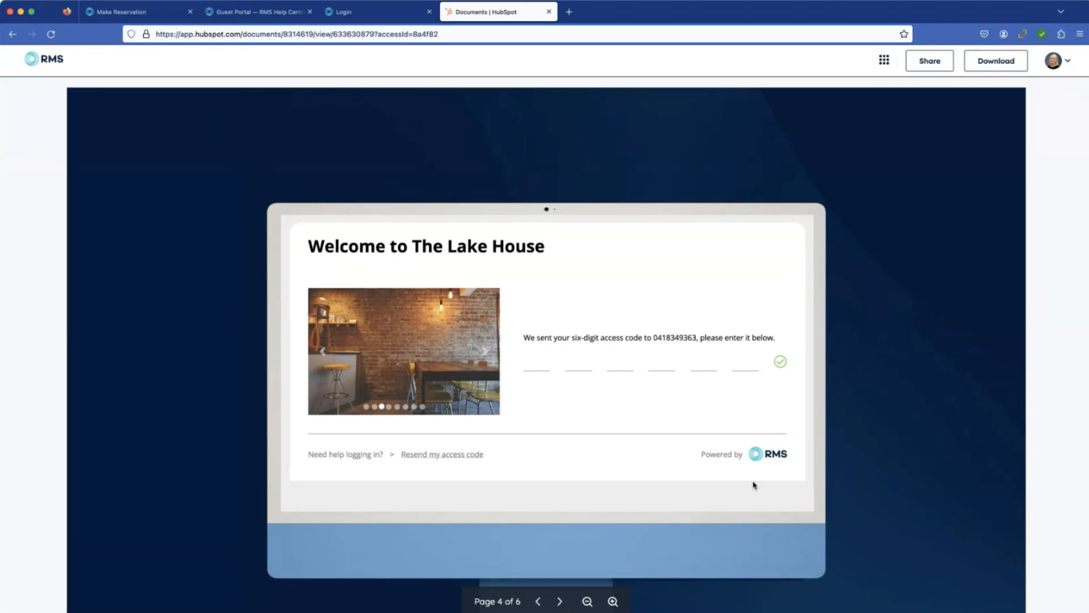
{"action": "left_click", "coordinate": [560, 601]}
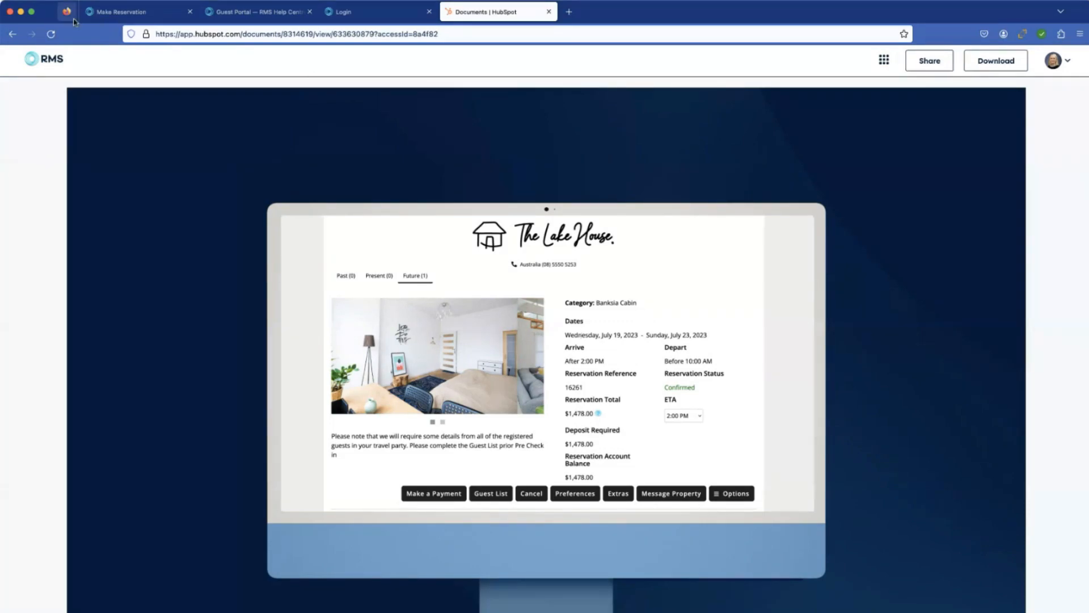
Step: Switch to the RMS reservation, view its Guest and Room sections, and return to the main reservation overview
{"action": "left_click", "coordinate": [150, 16]}
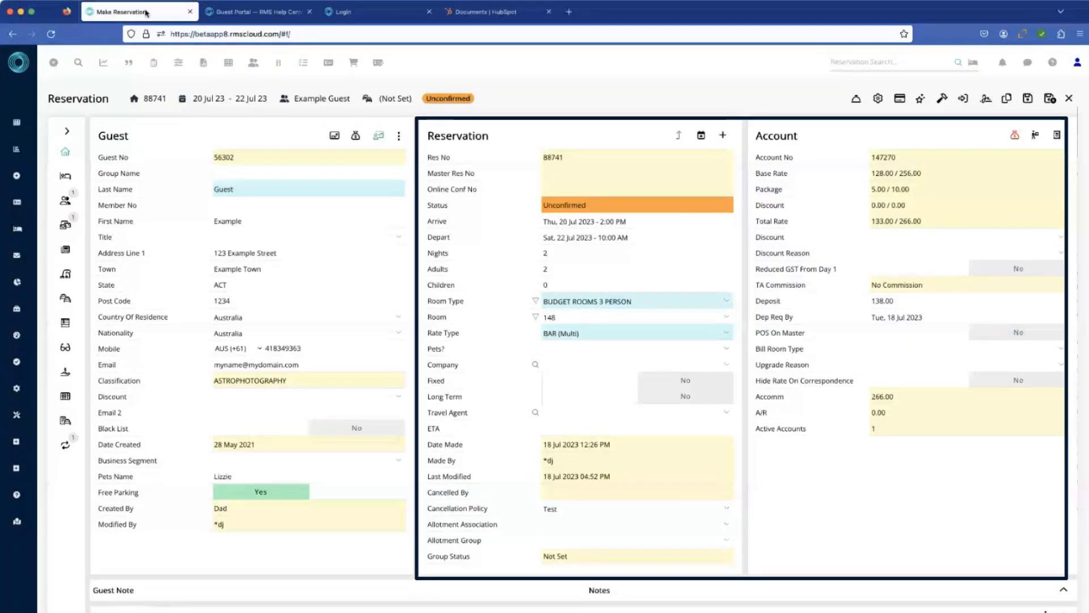
{"action": "left_click", "coordinate": [68, 134]}
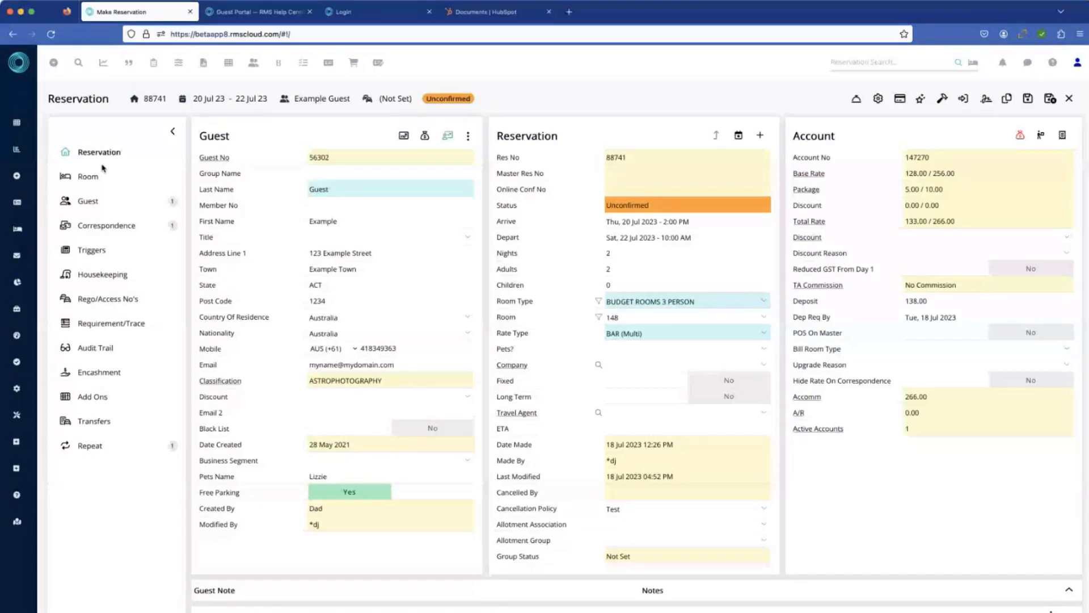
{"action": "left_click", "coordinate": [91, 202]}
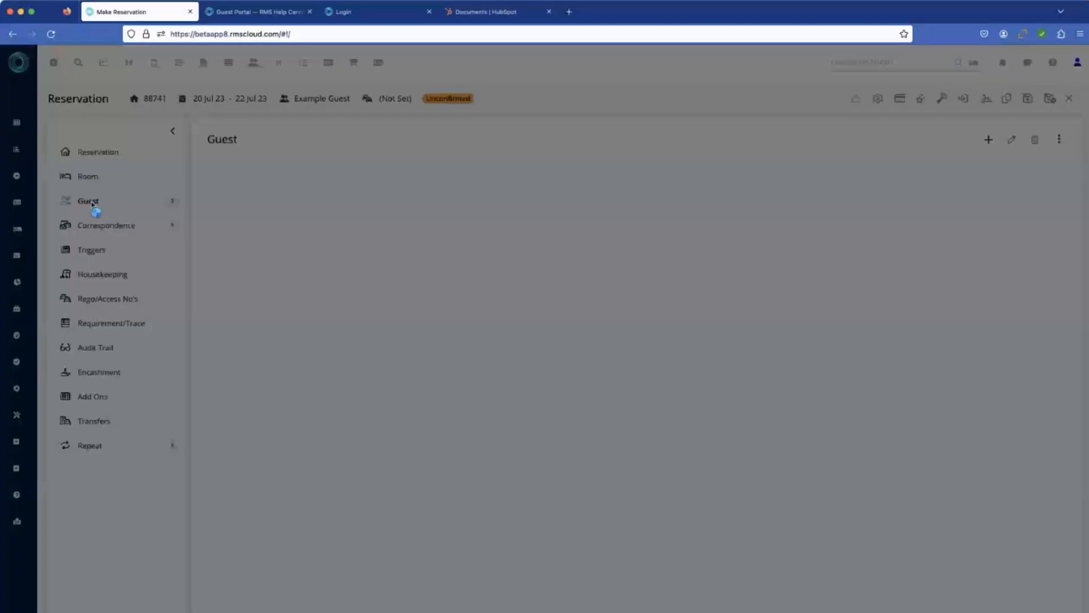
{"action": "left_click", "coordinate": [91, 177]}
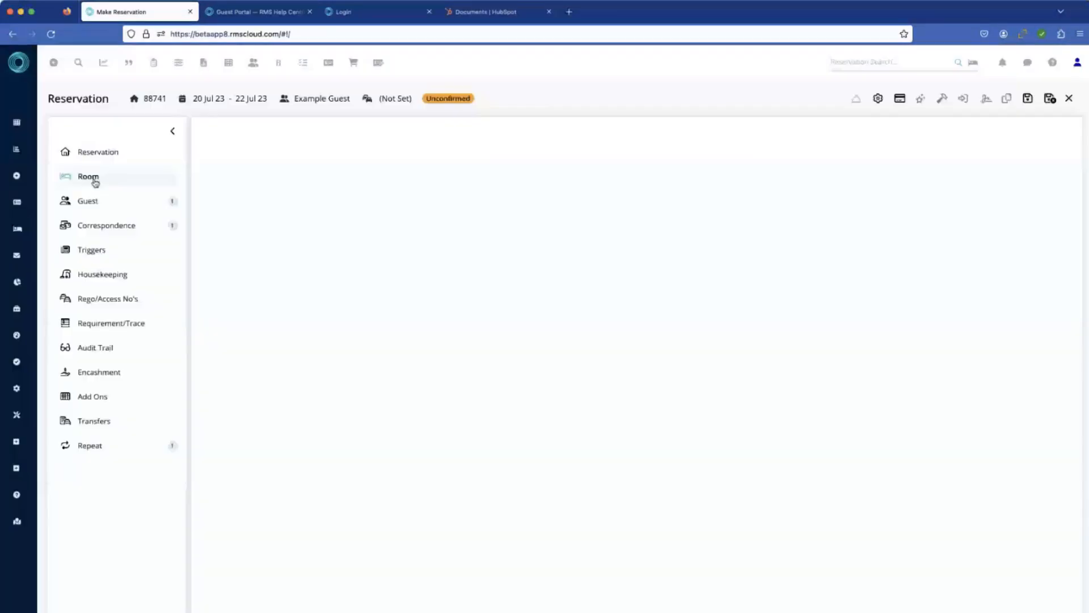
{"action": "left_click", "coordinate": [173, 134]}
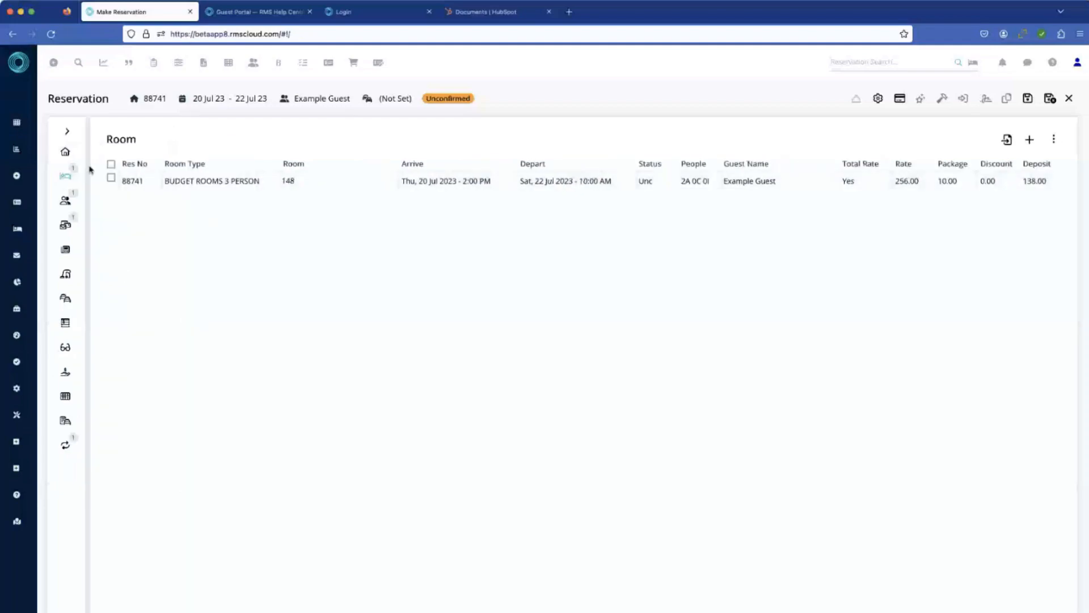
{"action": "left_click", "coordinate": [65, 151]}
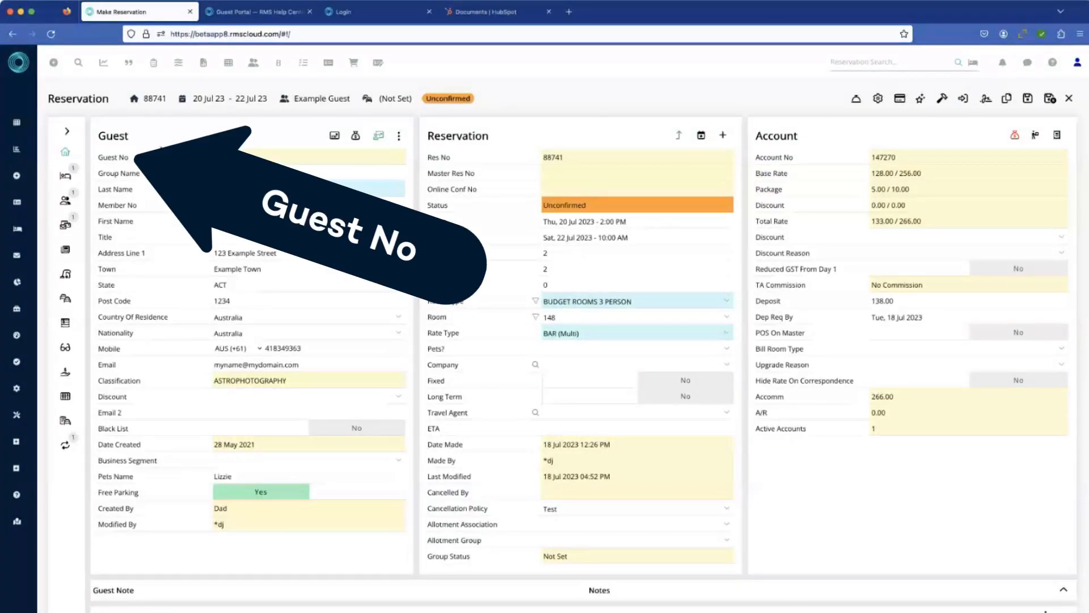
Step: Open the guest's full record from the reservation and review the guest details, banking section and birthday trace
{"action": "left_click", "coordinate": [122, 159]}
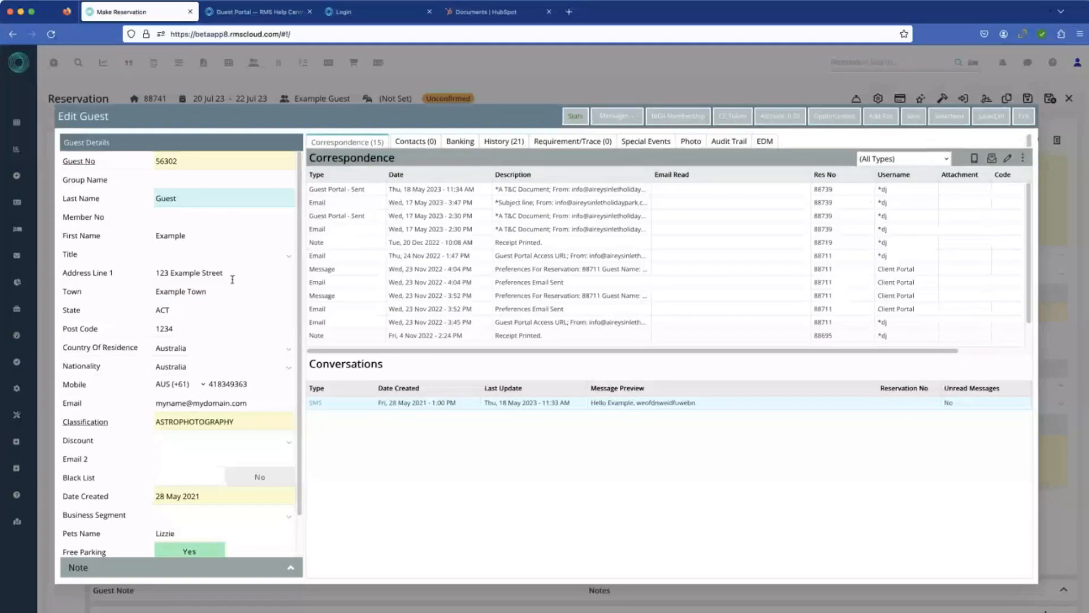
{"action": "scroll", "coordinate": [232, 279], "scroll_direction": "down", "scroll_amount": 2}
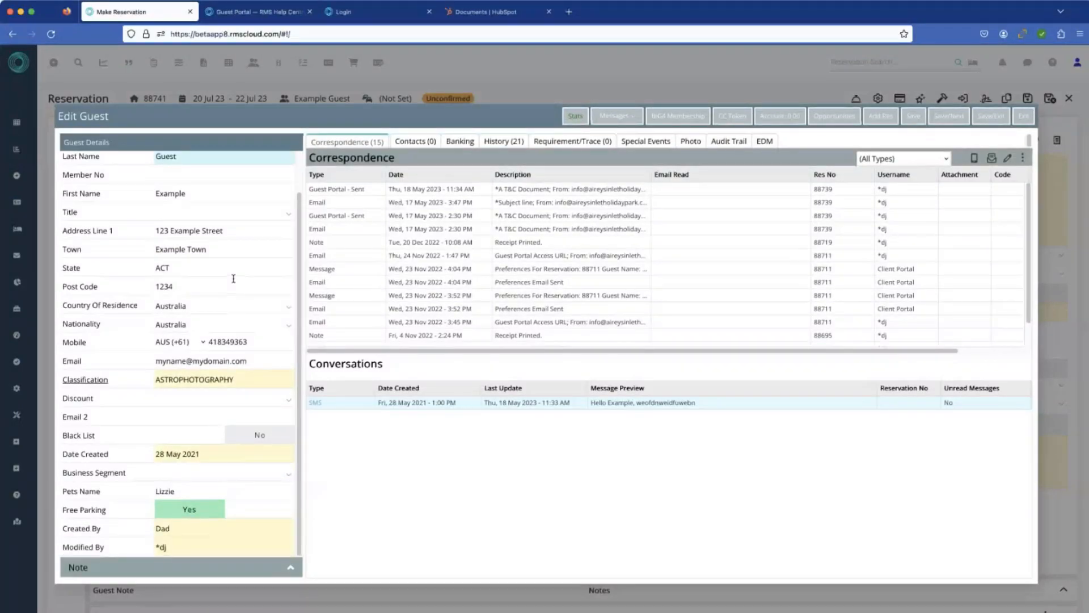
{"action": "scroll", "coordinate": [235, 273], "scroll_direction": "up", "scroll_amount": 2}
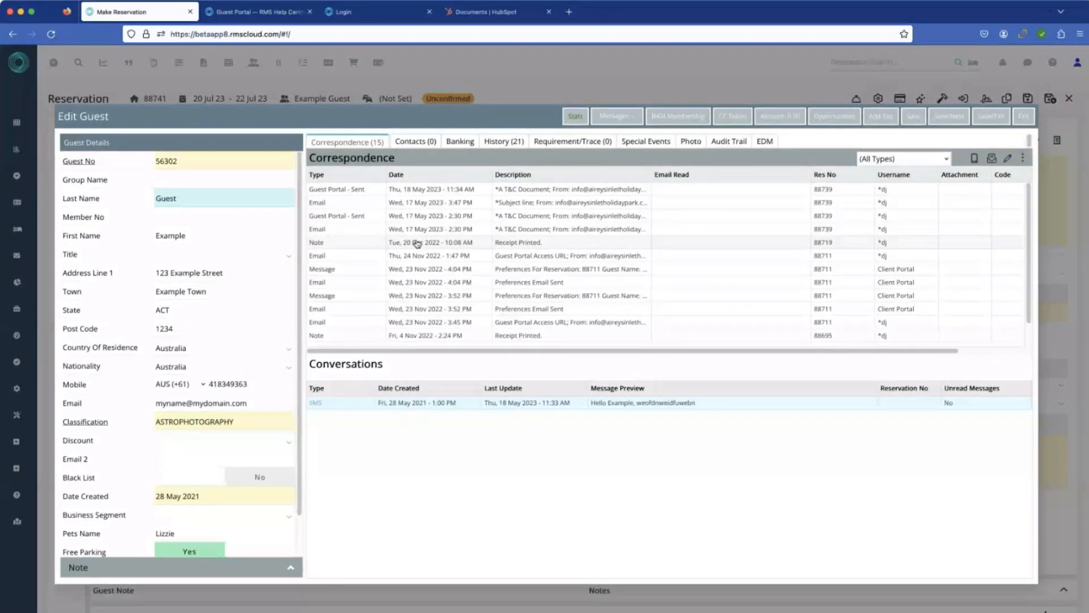
{"action": "left_click", "coordinate": [459, 142]}
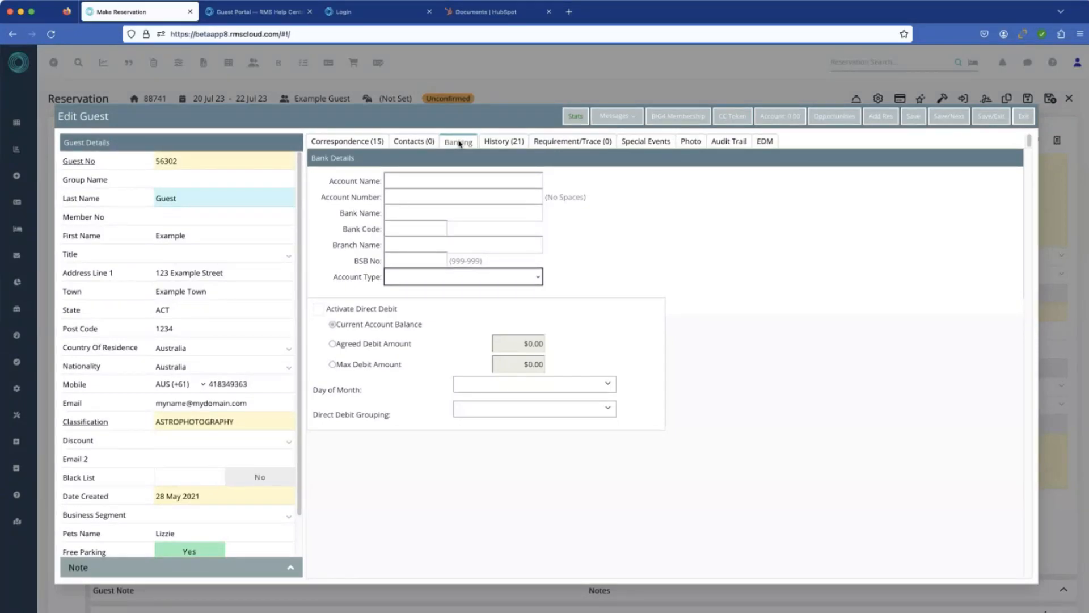
{"action": "left_click", "coordinate": [550, 144]}
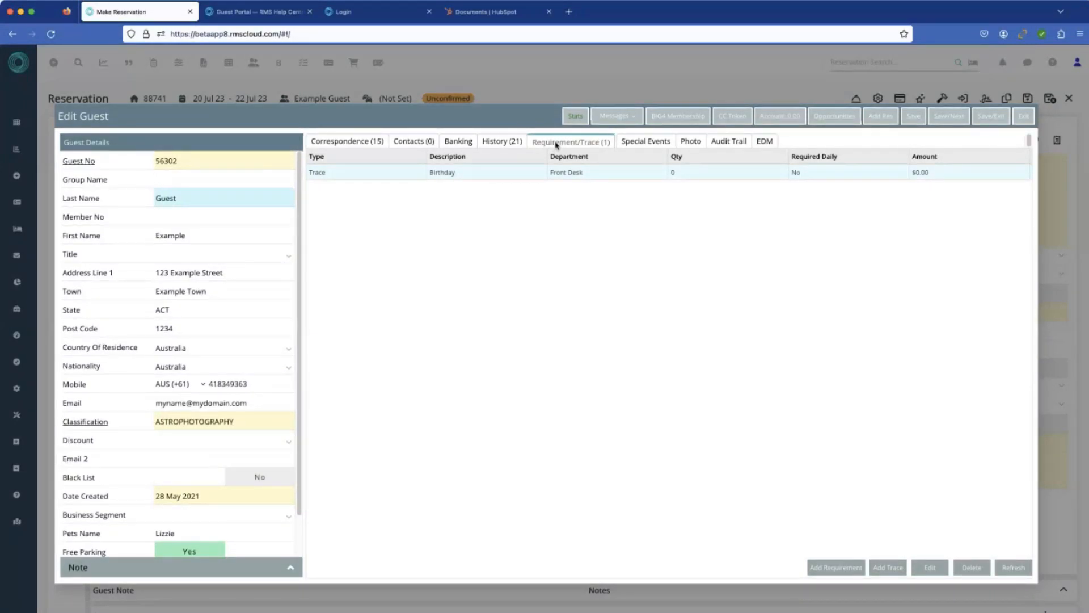
{"action": "double_click", "coordinate": [637, 173]}
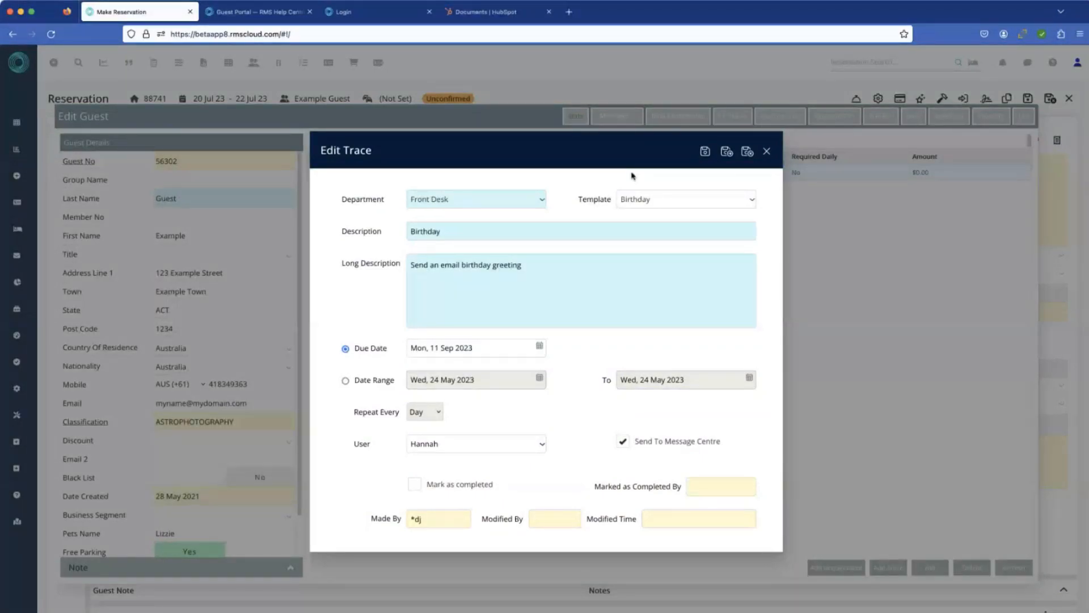
{"action": "left_click", "coordinate": [765, 154]}
Step: View the guest's special events and open a blank event entry, closing it without saving
{"action": "left_click", "coordinate": [655, 143]}
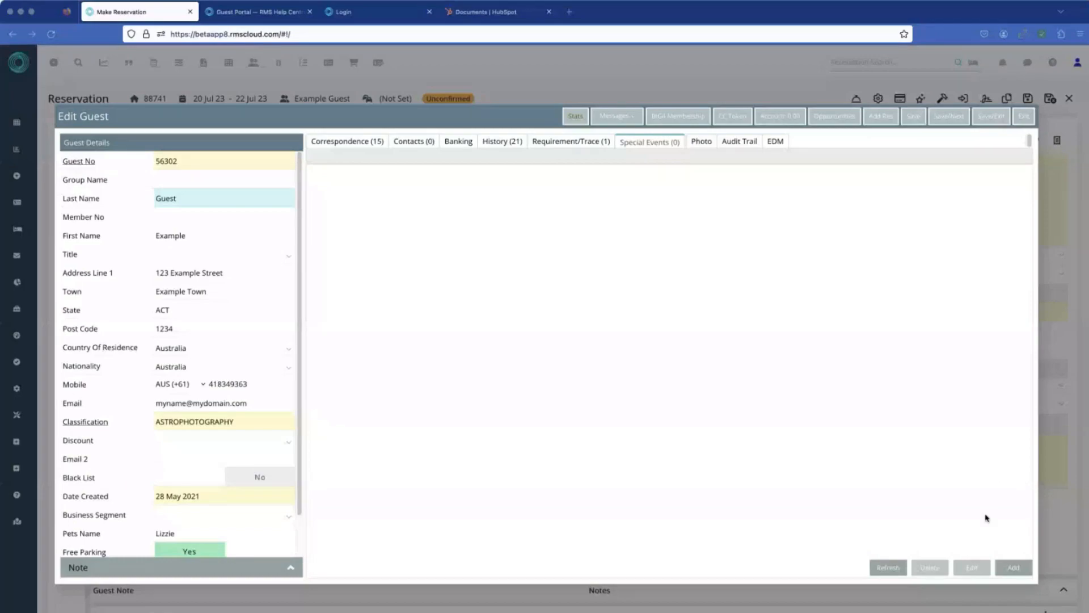
{"action": "left_click", "coordinate": [1014, 569]}
{"action": "left_click", "coordinate": [1024, 572]}
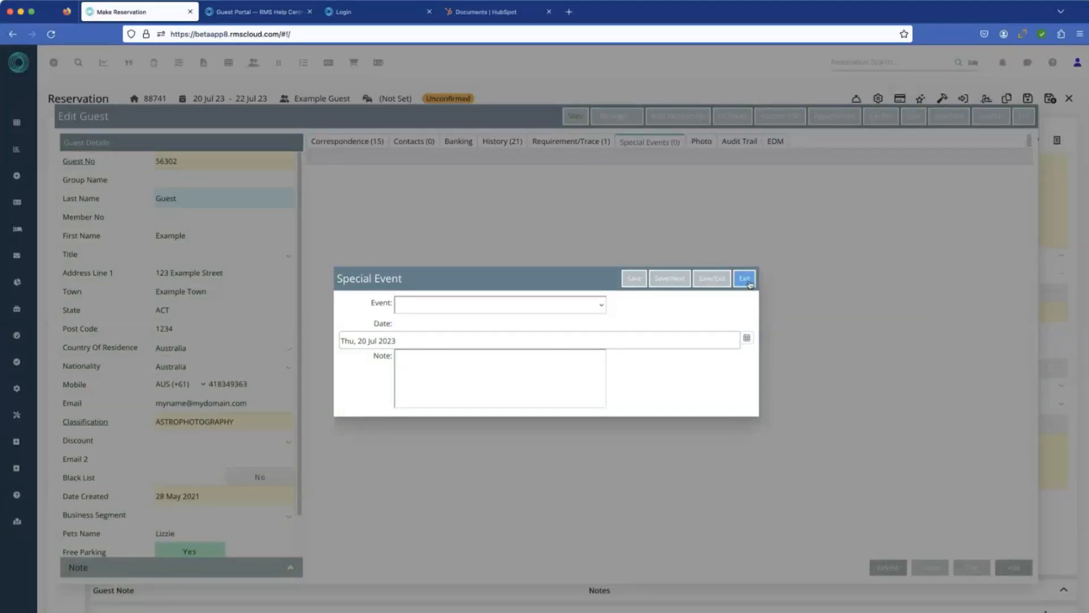
{"action": "left_click", "coordinate": [746, 278]}
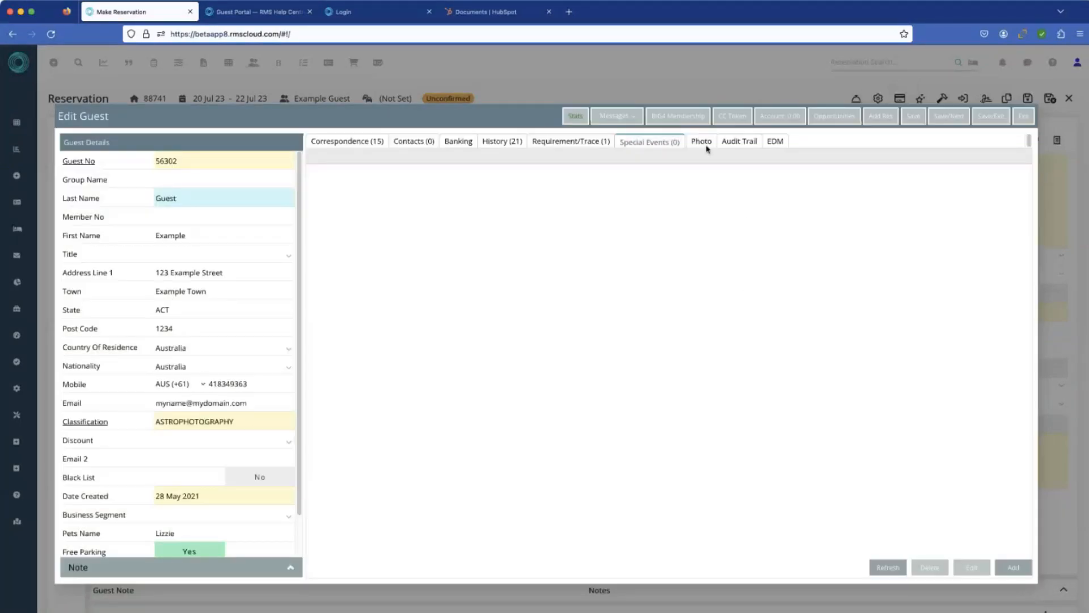
Step: Review the guest record's photo, audit trail, EDM campaigns and messages, and exit the record without saving
{"action": "left_click", "coordinate": [701, 143]}
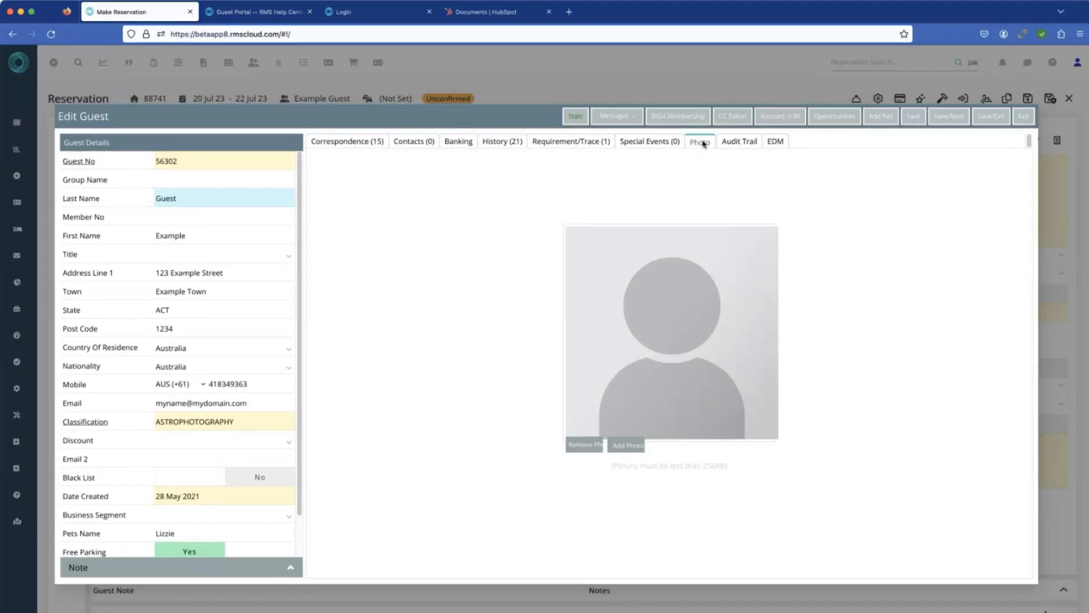
{"action": "left_click", "coordinate": [738, 142]}
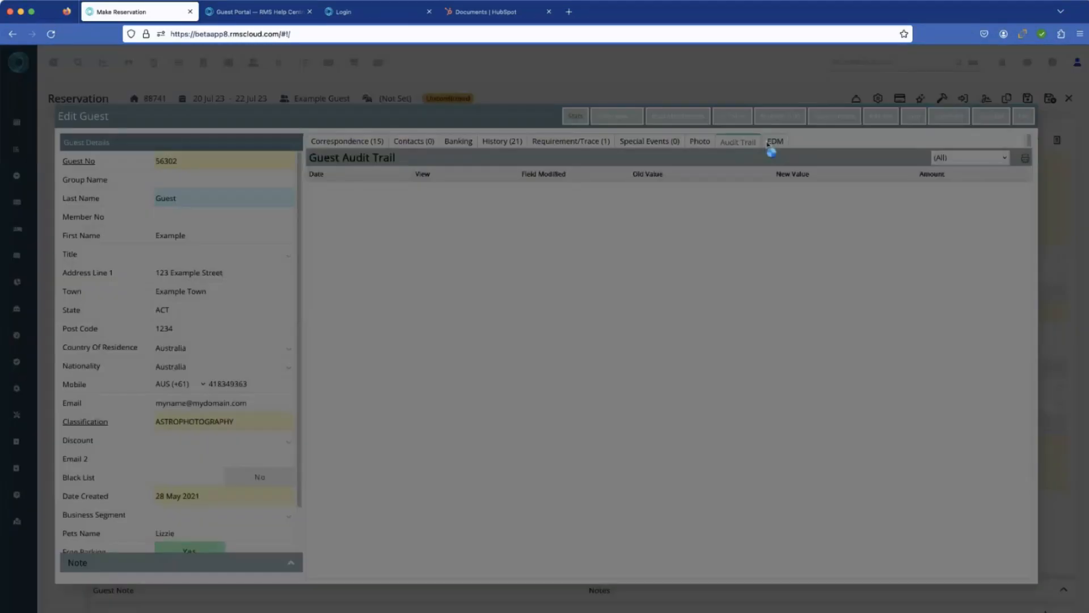
{"action": "left_click", "coordinate": [775, 142]}
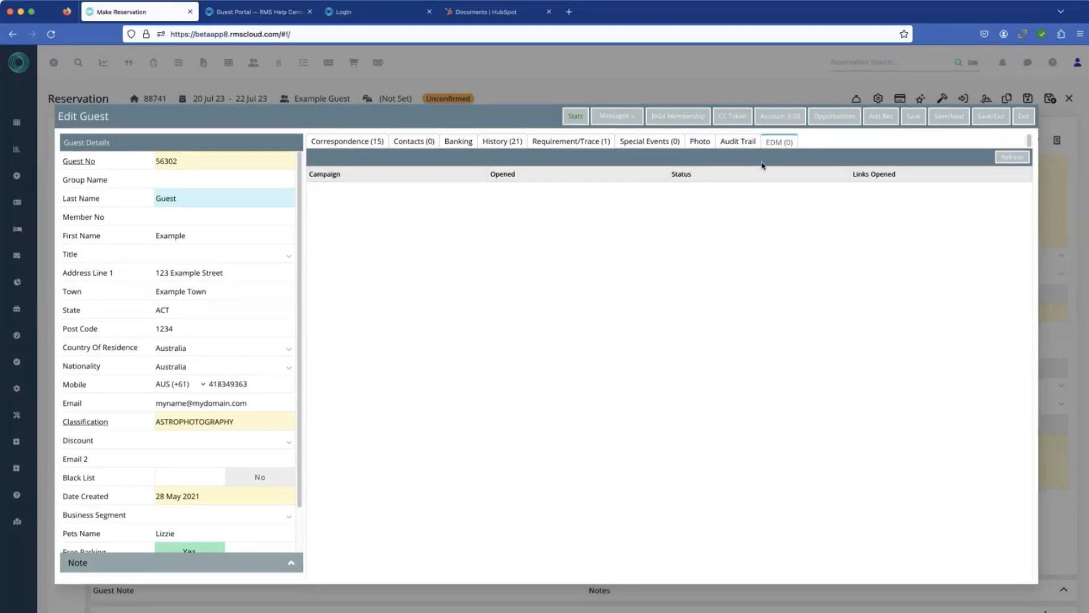
{"action": "left_click", "coordinate": [620, 121]}
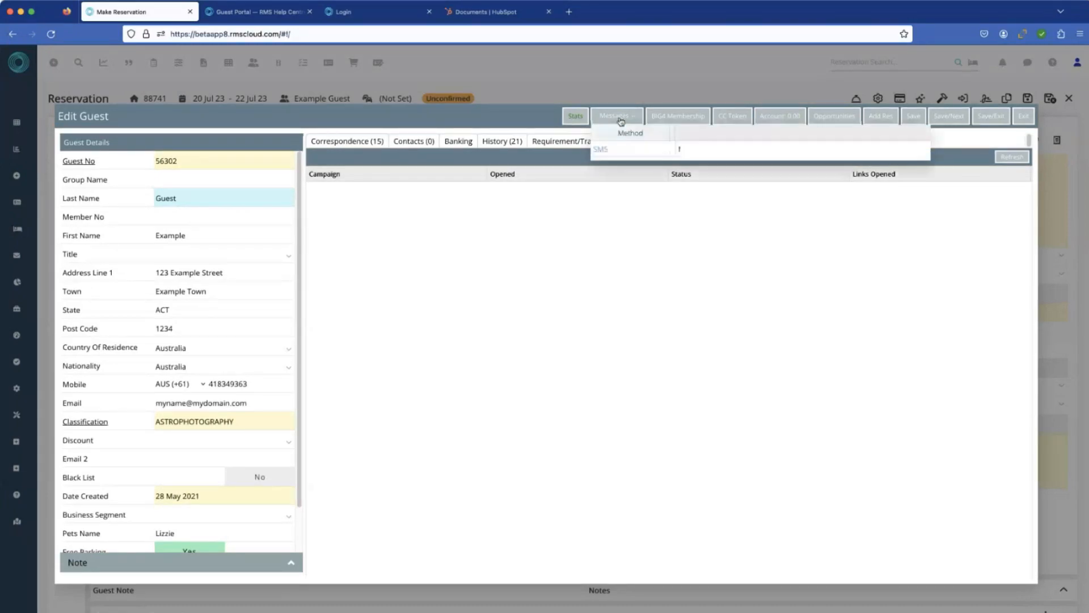
{"action": "left_click", "coordinate": [626, 223]}
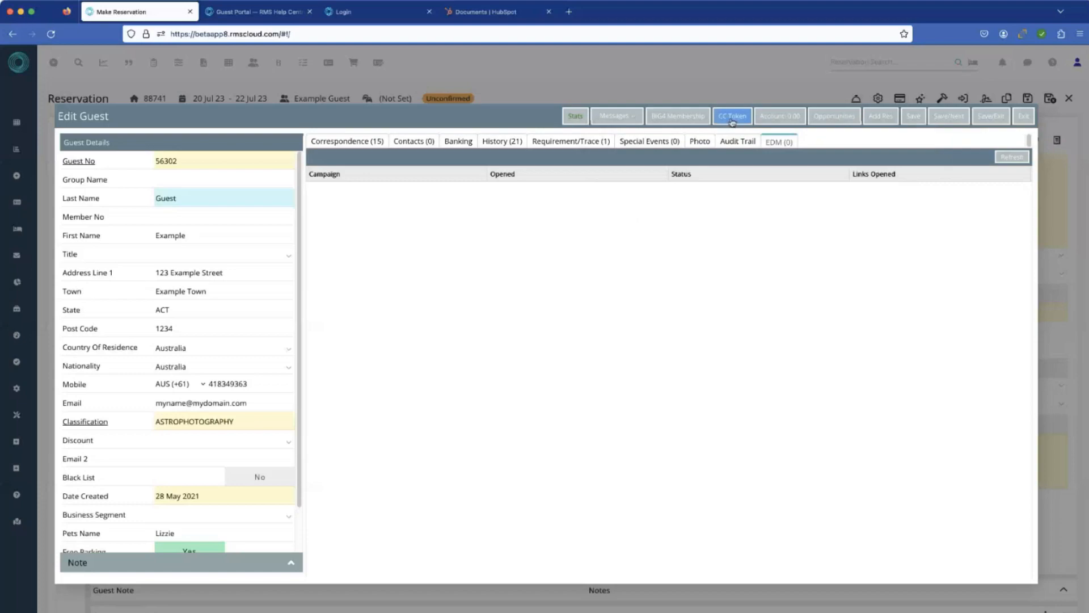
{"action": "left_click", "coordinate": [1026, 117]}
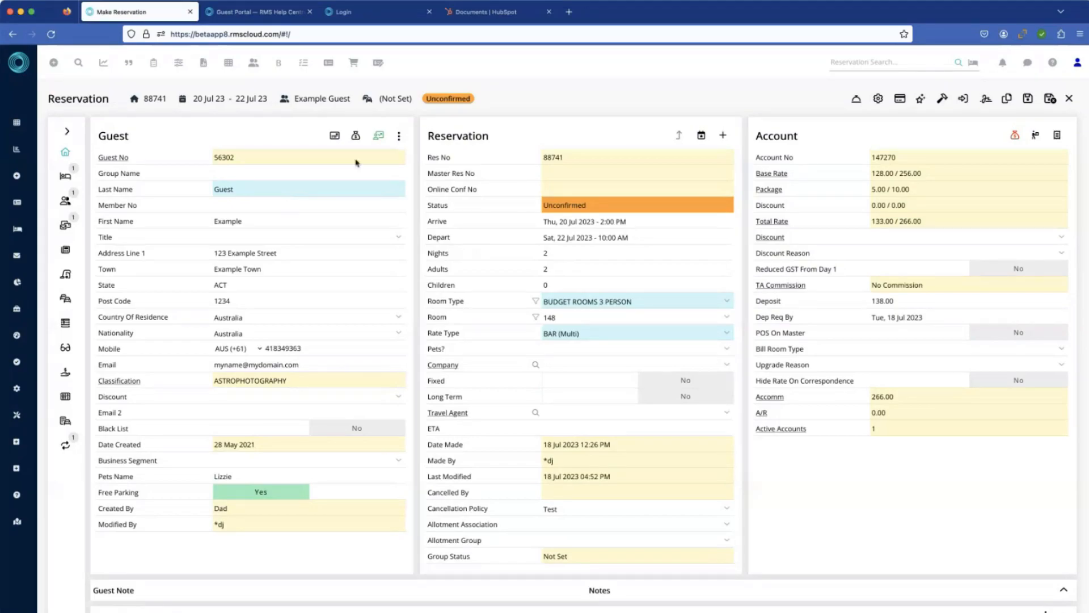
Step: Look through the additional guest options available on the reservation
{"action": "left_click", "coordinate": [398, 138]}
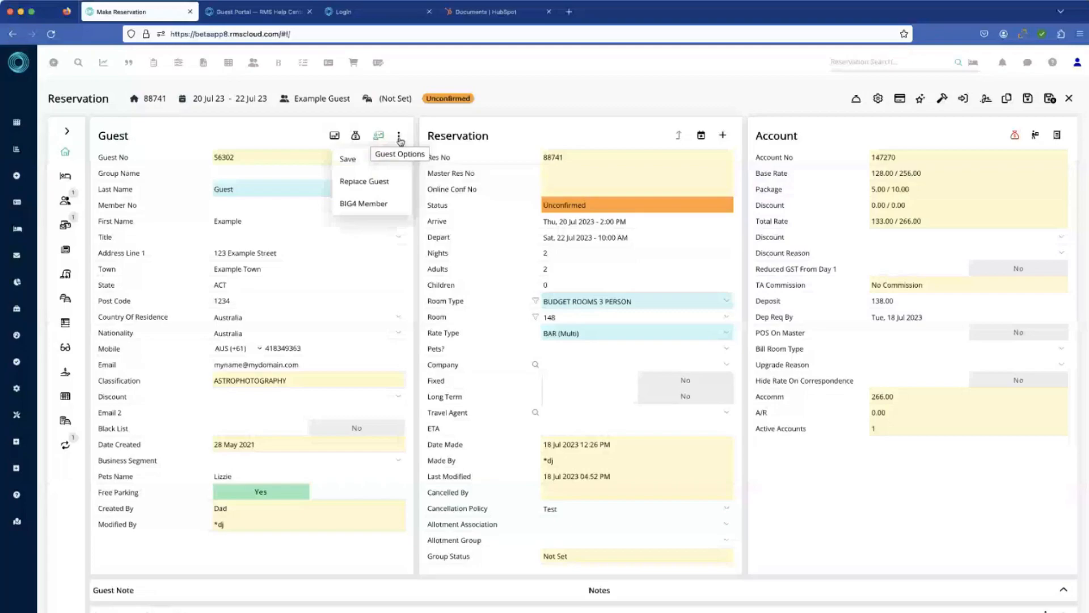
{"action": "left_click", "coordinate": [284, 135]}
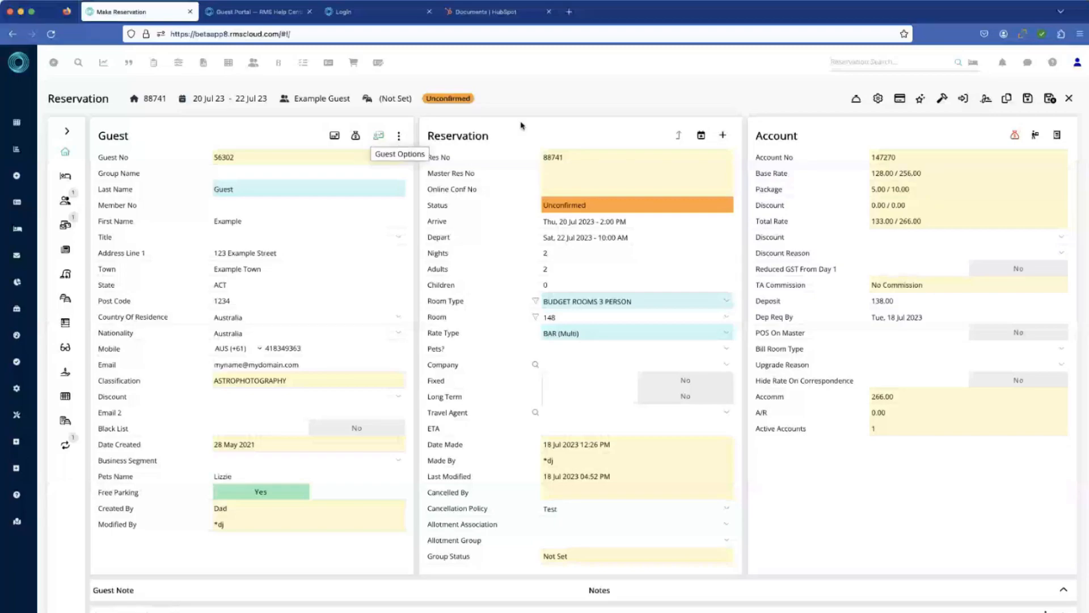
{"action": "left_click", "coordinate": [856, 101]}
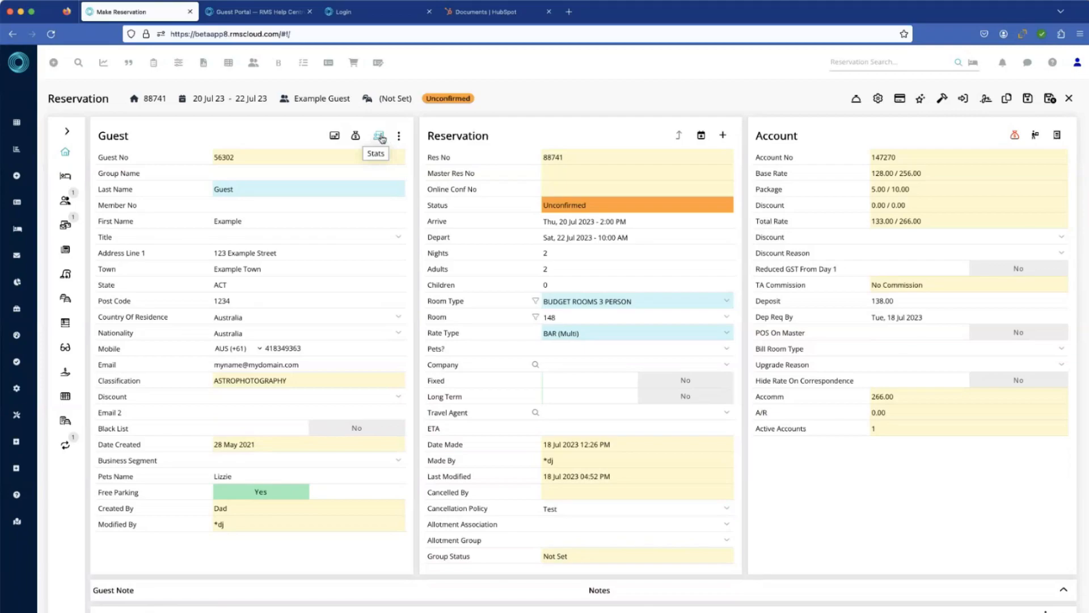
Step: View the guest's visit and income statistics from the reservation, and close them
{"action": "left_click", "coordinate": [379, 137]}
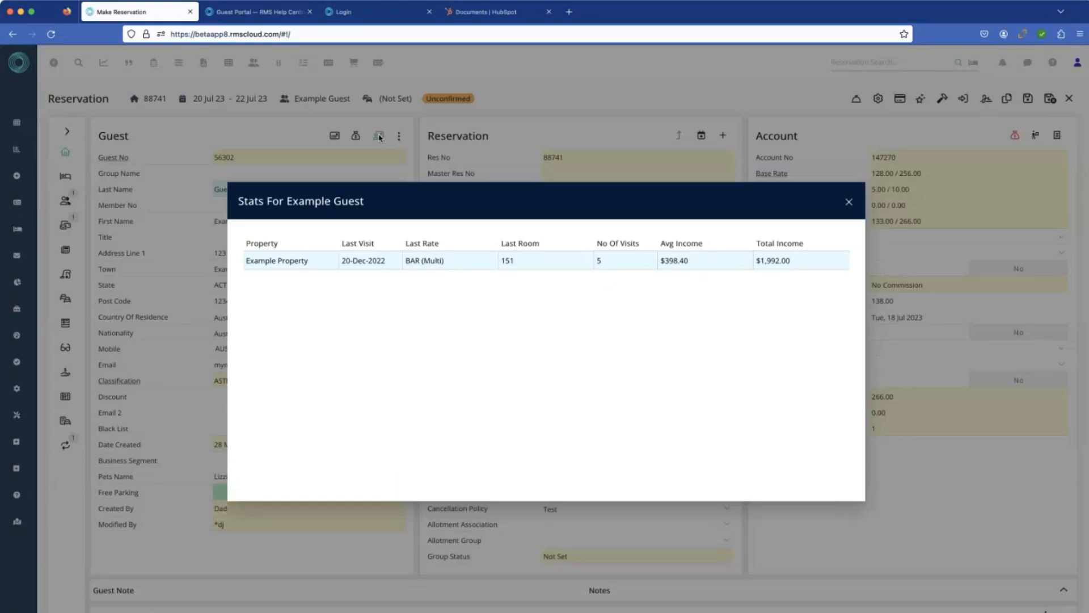
{"action": "left_click", "coordinate": [849, 203]}
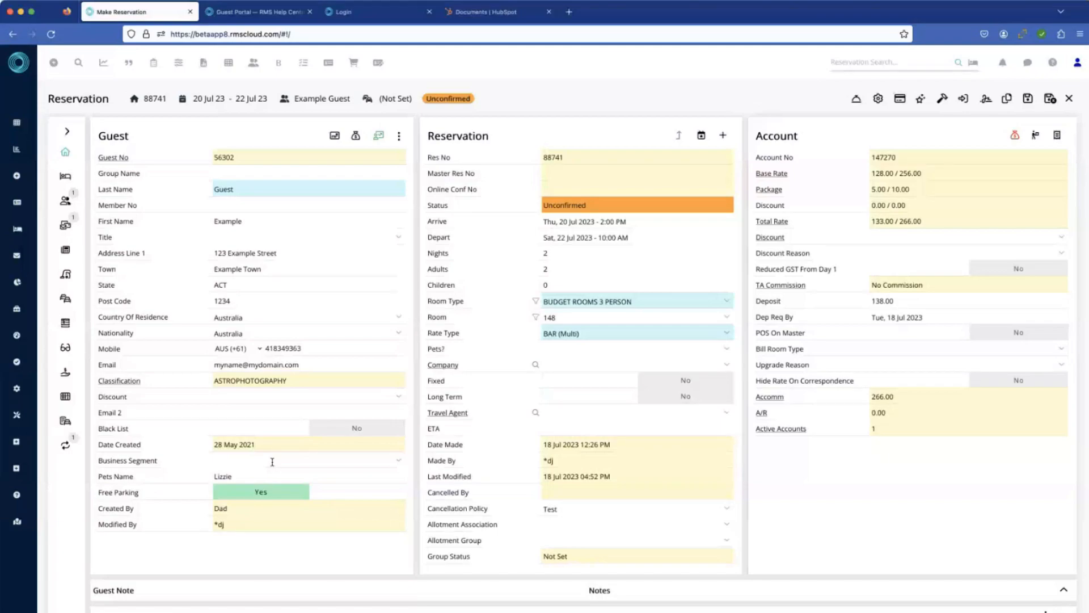
{"action": "left_click", "coordinate": [379, 139]}
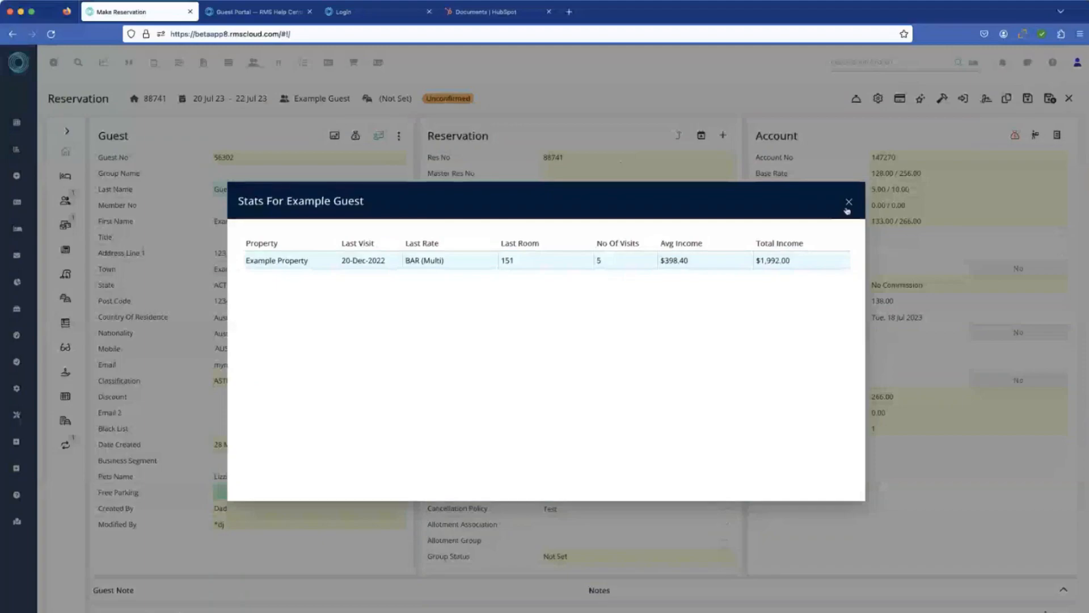
{"action": "left_click", "coordinate": [850, 203]}
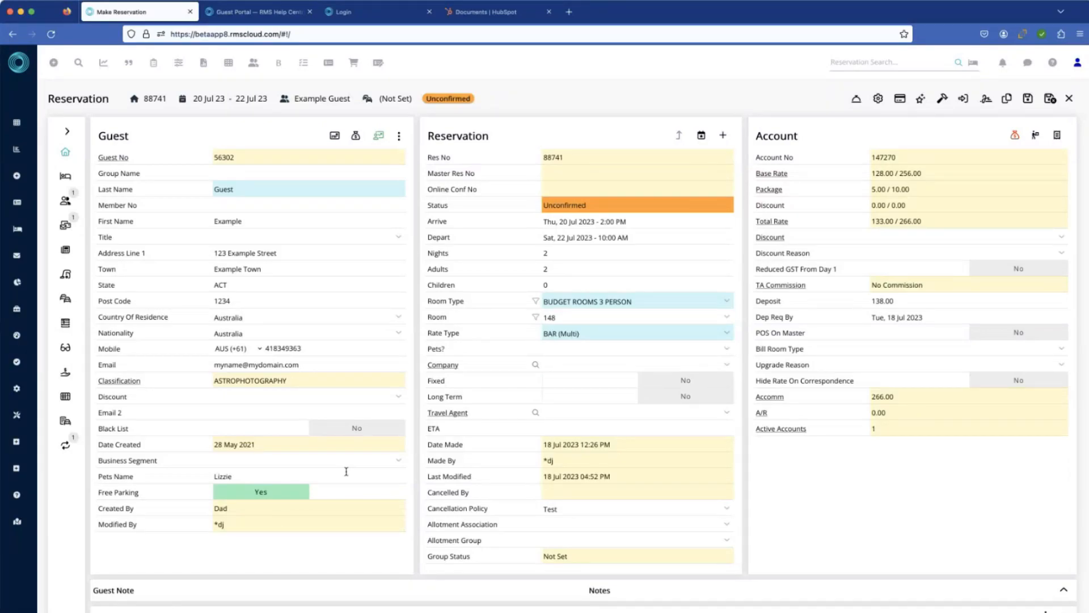
Step: Add the Fishing and Food classifications to the guest and apply the selection
{"action": "left_click", "coordinate": [128, 381]}
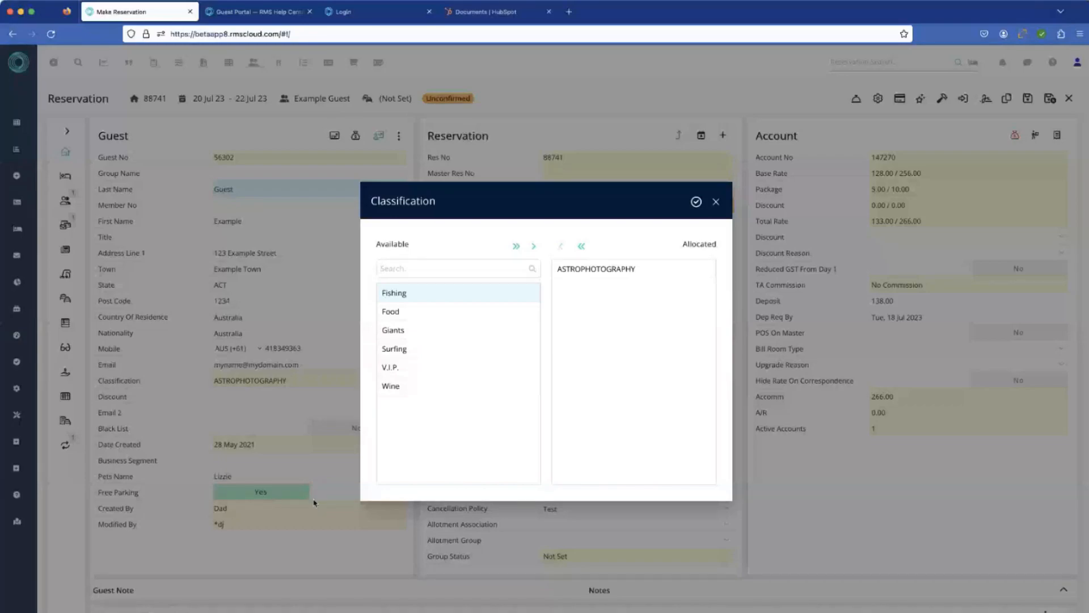
{"action": "left_click", "coordinate": [413, 313], "text": "shift"}
{"action": "left_click", "coordinate": [533, 248]}
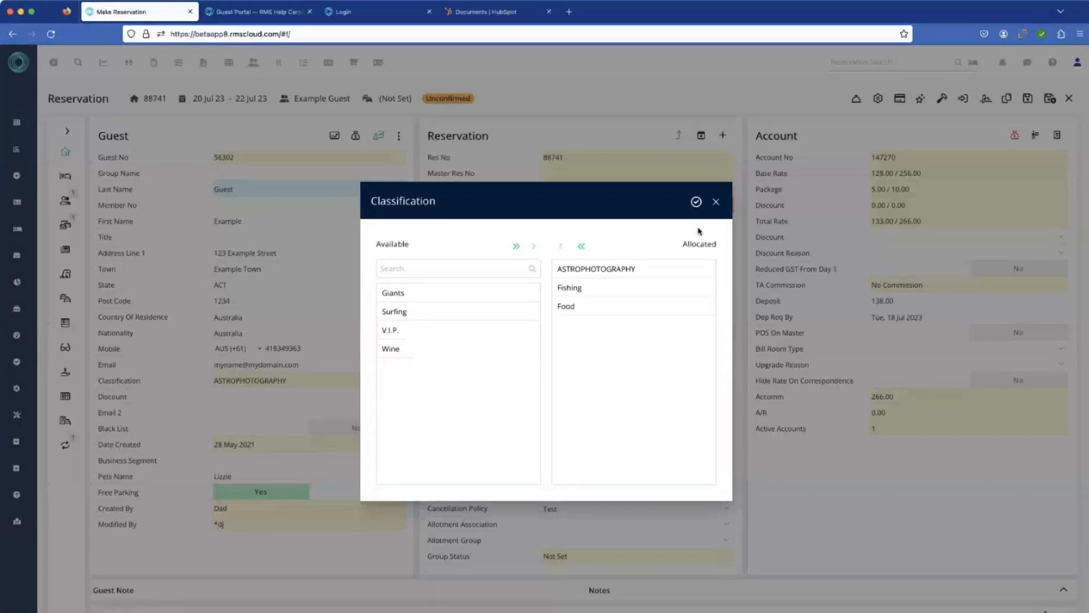
{"action": "left_click", "coordinate": [696, 203]}
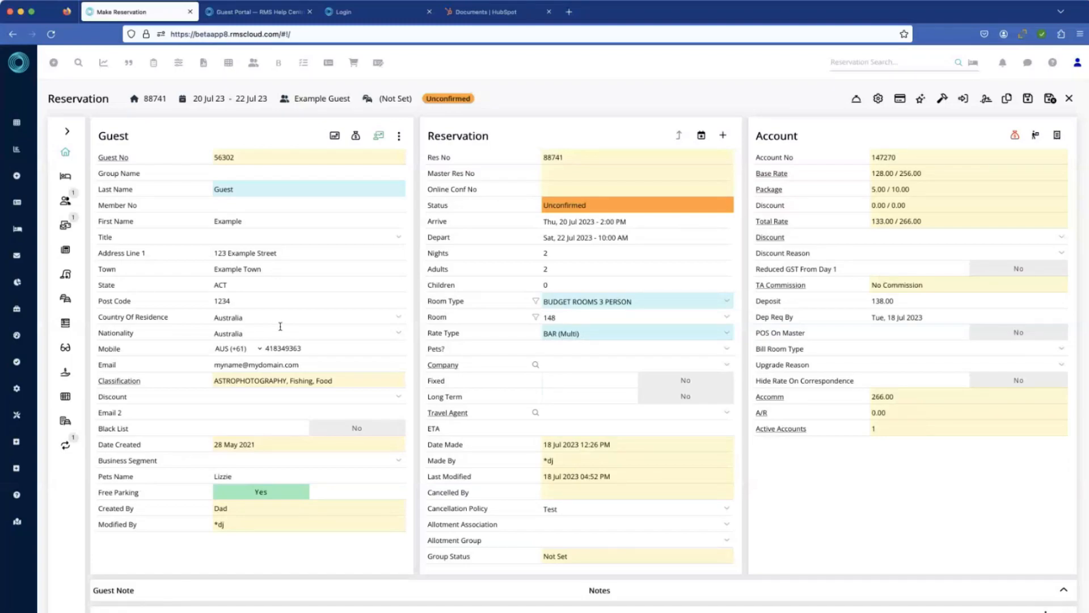
Step: Save the reservation while opening the property's Labels setup, and review the custom Guest field labels before exiting
{"action": "mouse_move", "coordinate": [33, 335]}
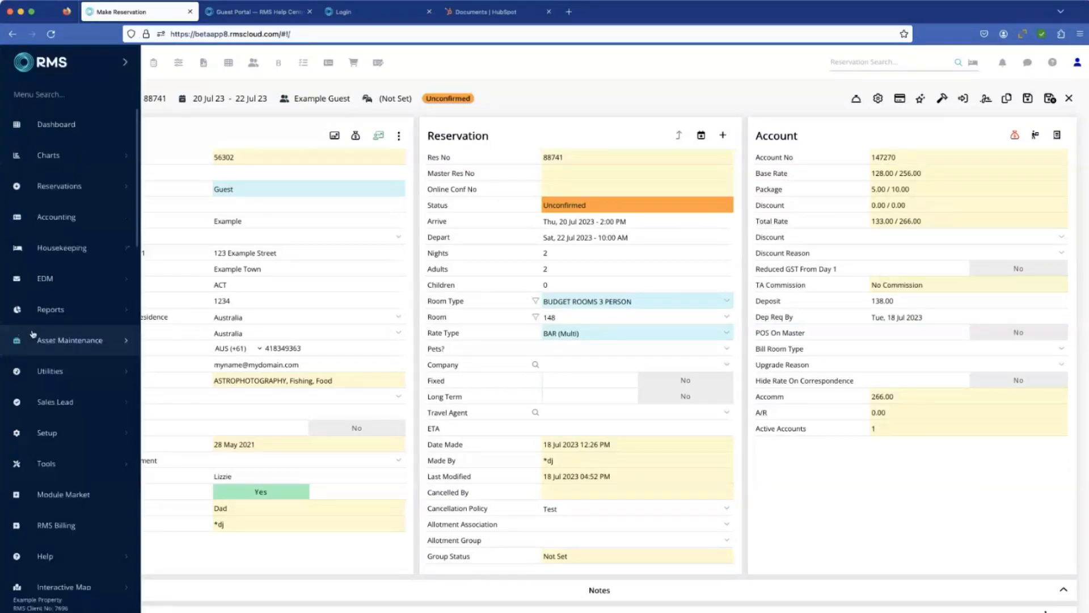
{"action": "scroll", "coordinate": [59, 375], "scroll_direction": "down", "scroll_amount": 1}
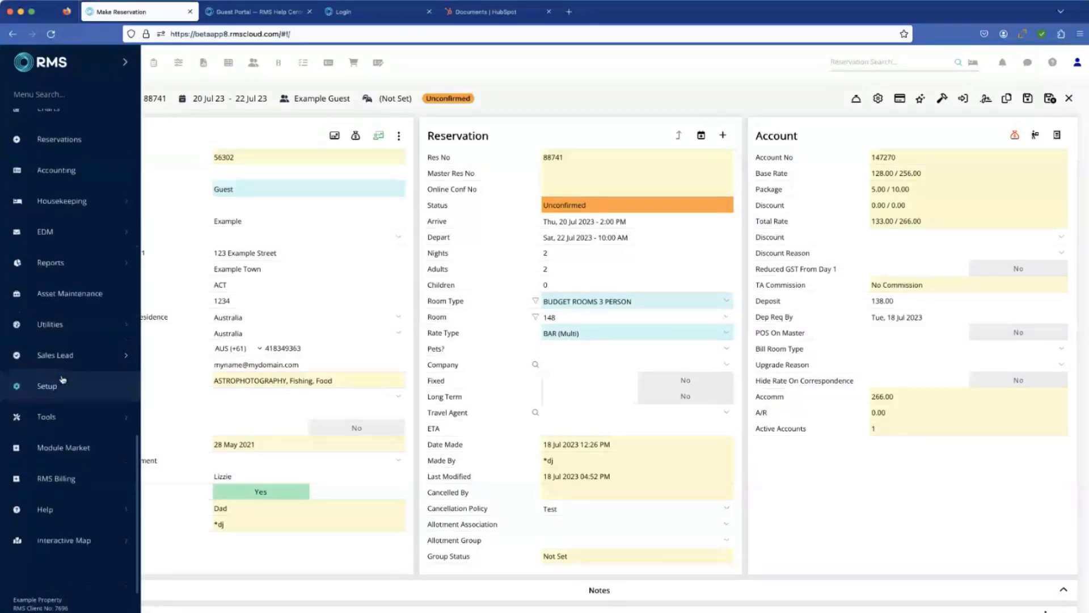
{"action": "left_click", "coordinate": [58, 387]}
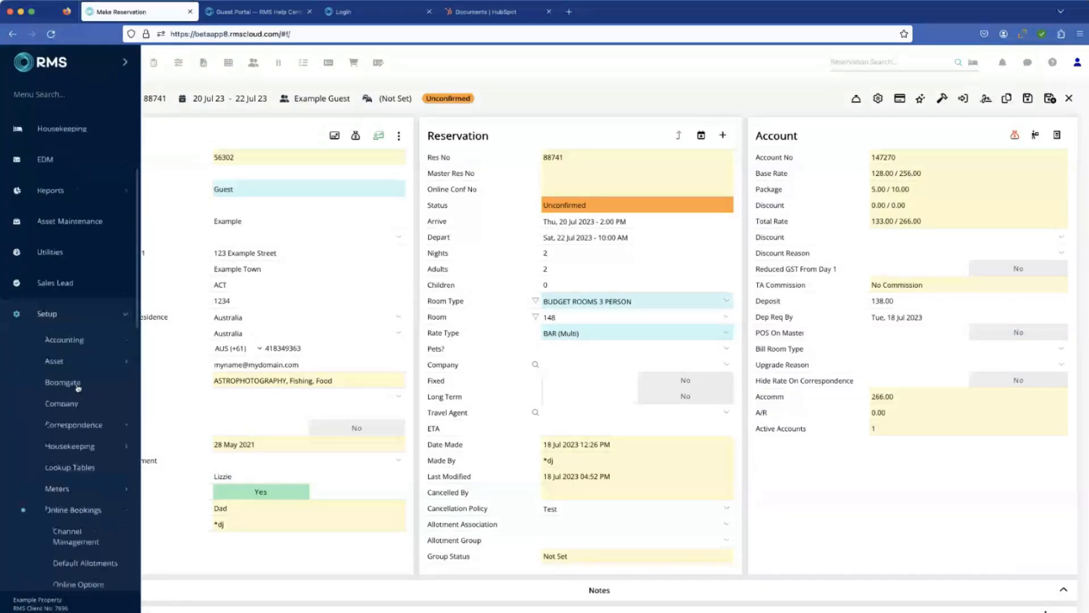
{"action": "scroll", "coordinate": [79, 388], "scroll_direction": "down", "scroll_amount": 7}
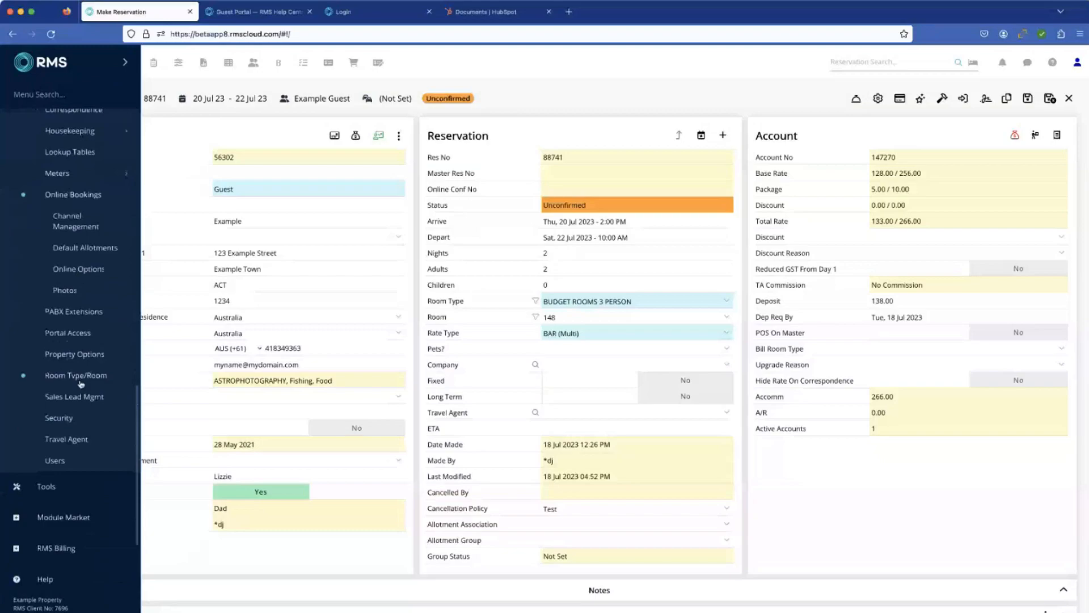
{"action": "scroll", "coordinate": [83, 351], "scroll_direction": "down", "scroll_amount": 1}
{"action": "left_click", "coordinate": [83, 318]}
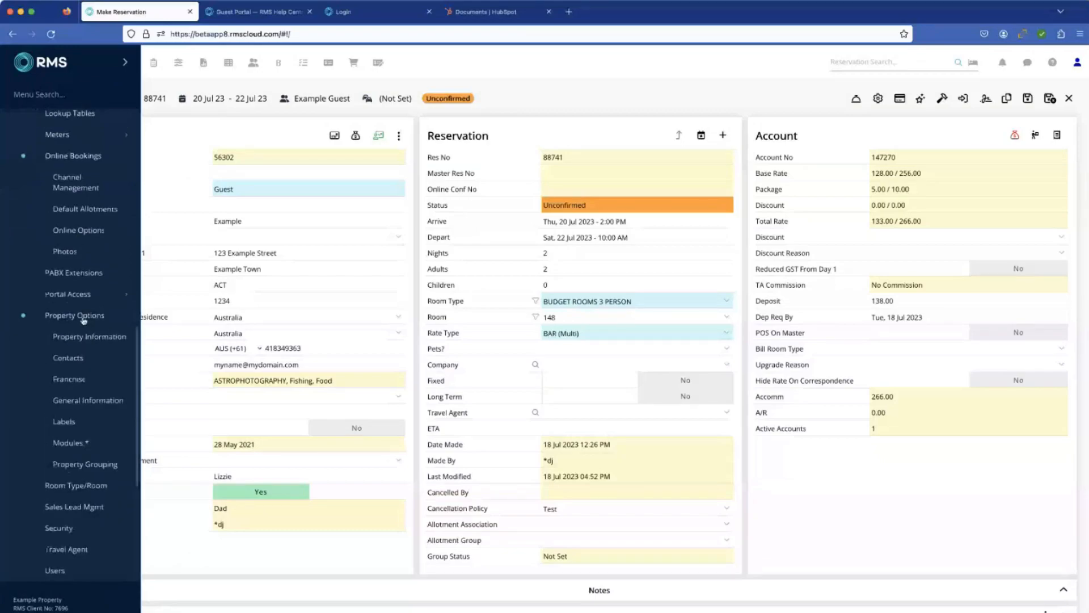
{"action": "left_click", "coordinate": [64, 422]}
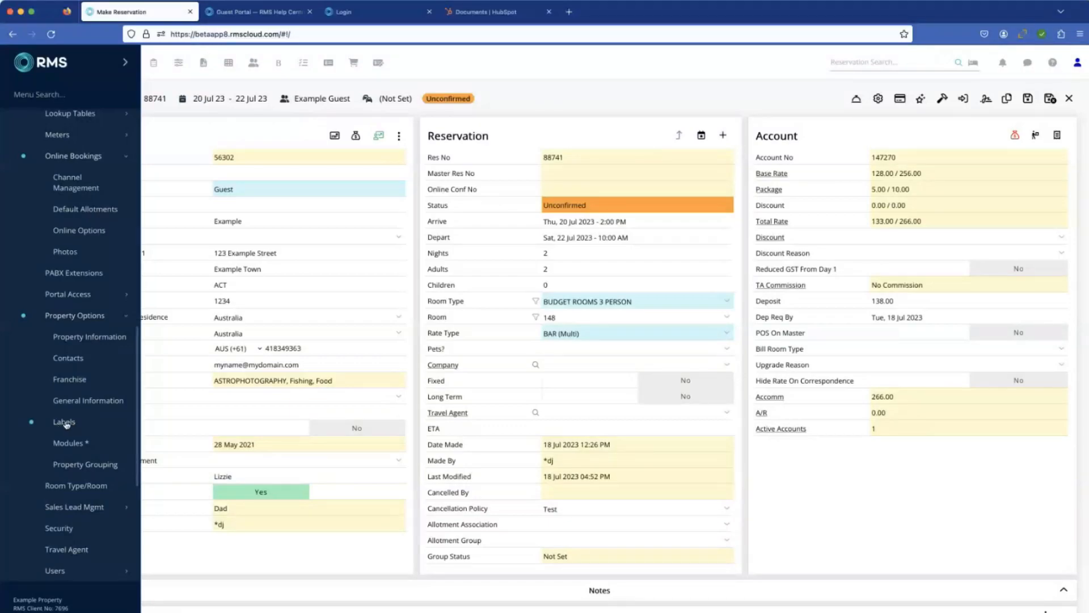
{"action": "left_click", "coordinate": [65, 423]}
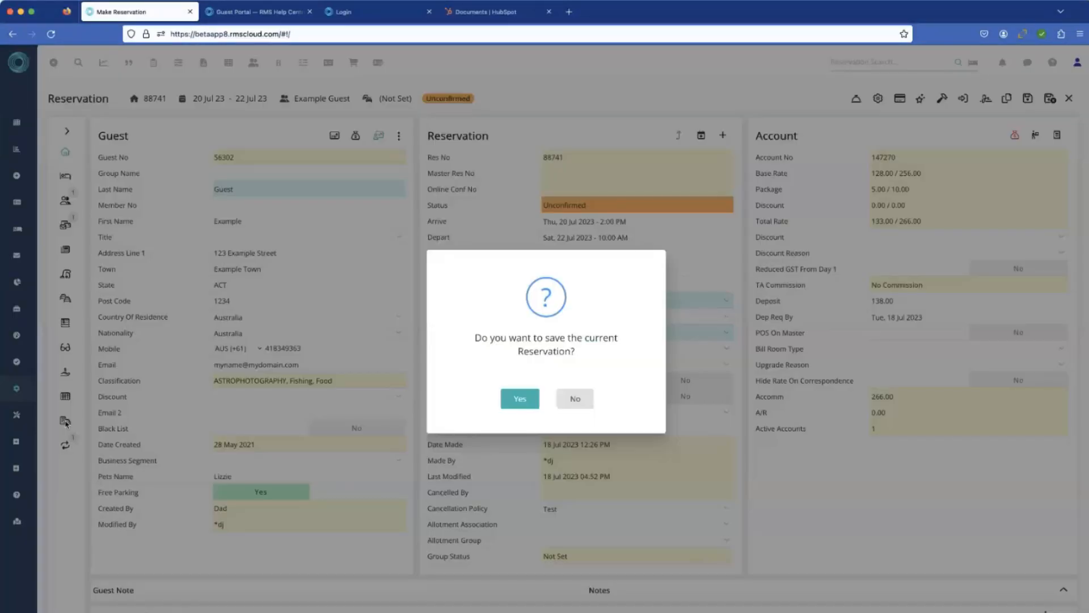
{"action": "left_click", "coordinate": [520, 400]}
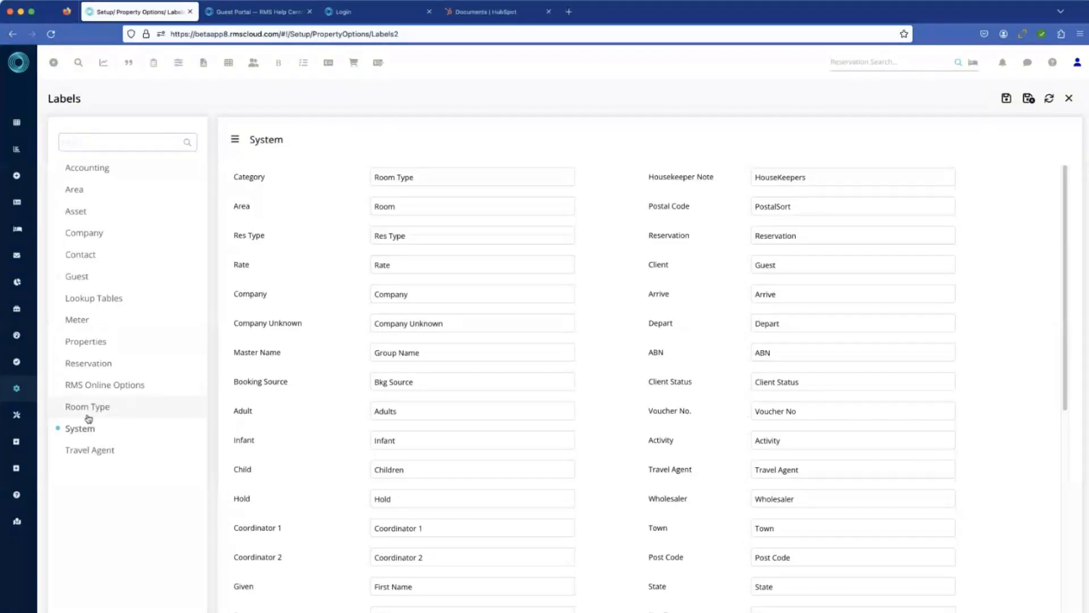
{"action": "left_click", "coordinate": [88, 277]}
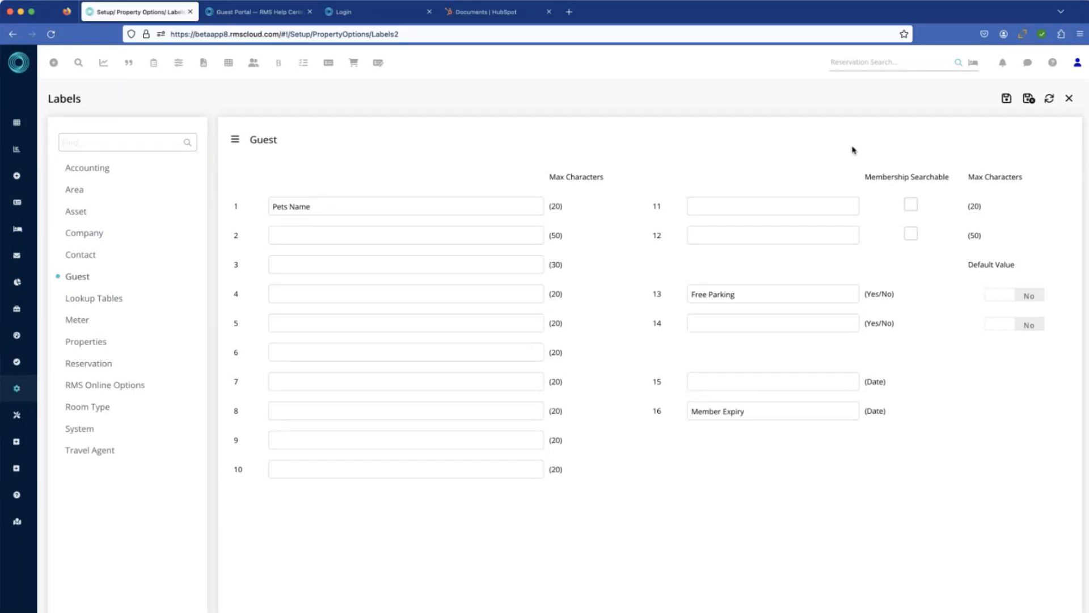
{"action": "left_click", "coordinate": [1070, 100]}
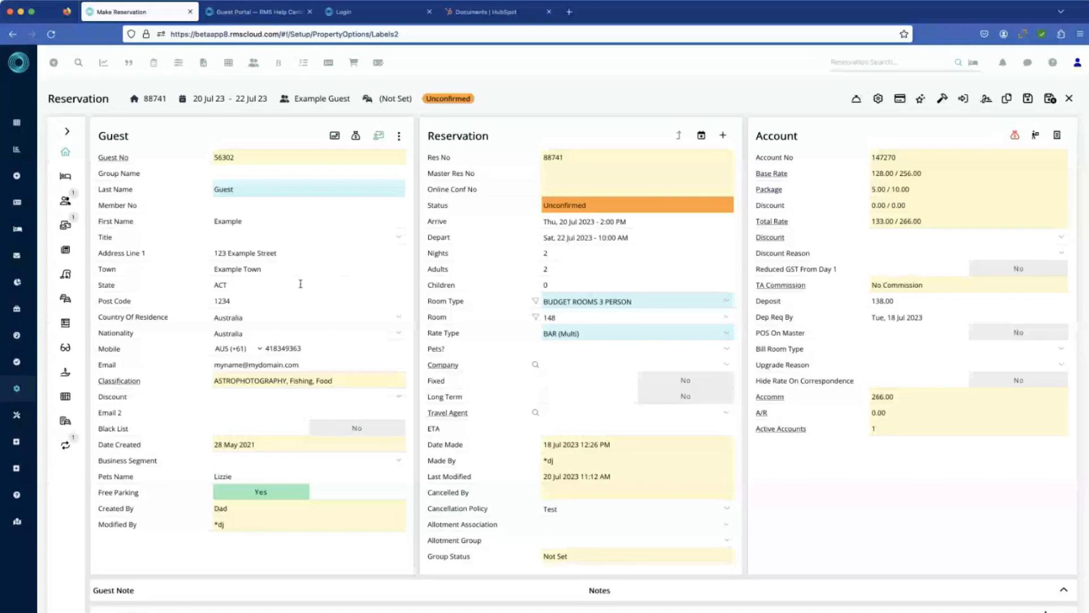
Step: Open the Field Maintenance setup for users from the reservation
{"action": "mouse_move", "coordinate": [25, 377]}
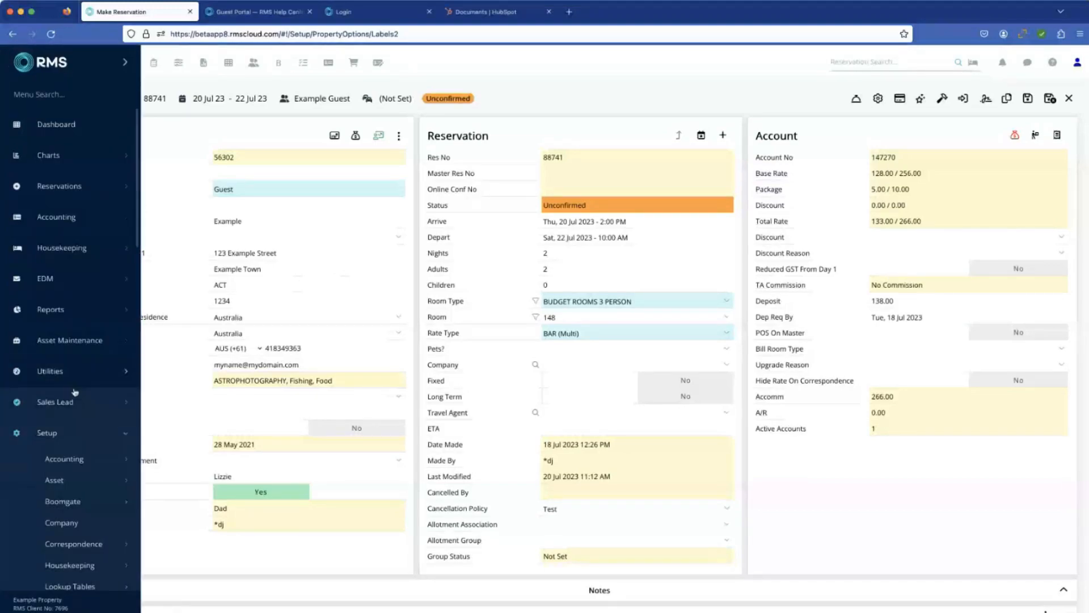
{"action": "scroll", "coordinate": [55, 433], "scroll_direction": "down", "scroll_amount": 3}
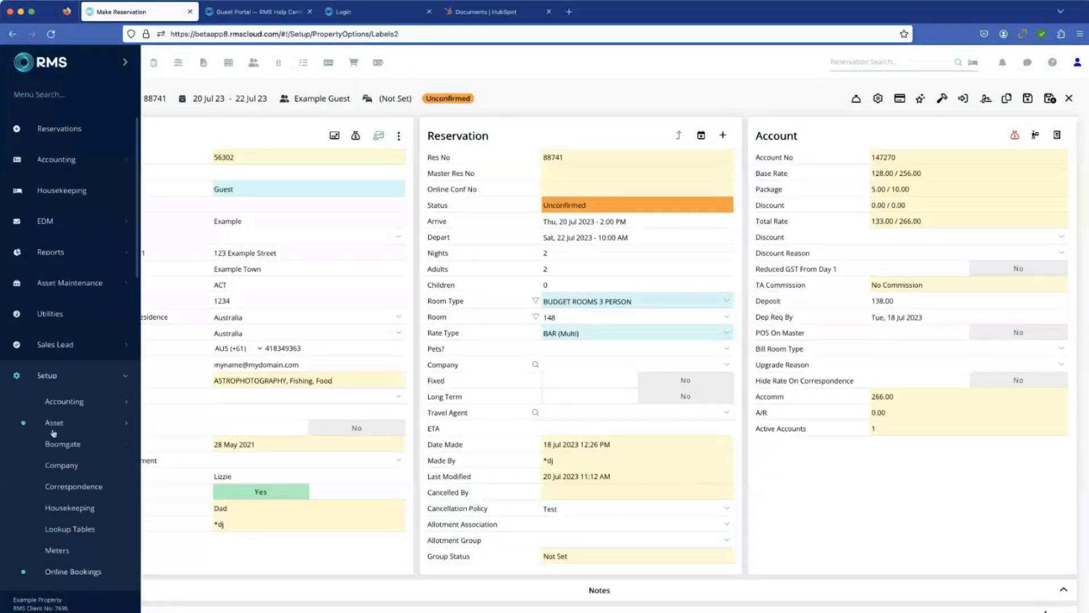
{"action": "scroll", "coordinate": [54, 433], "scroll_direction": "down", "scroll_amount": 3}
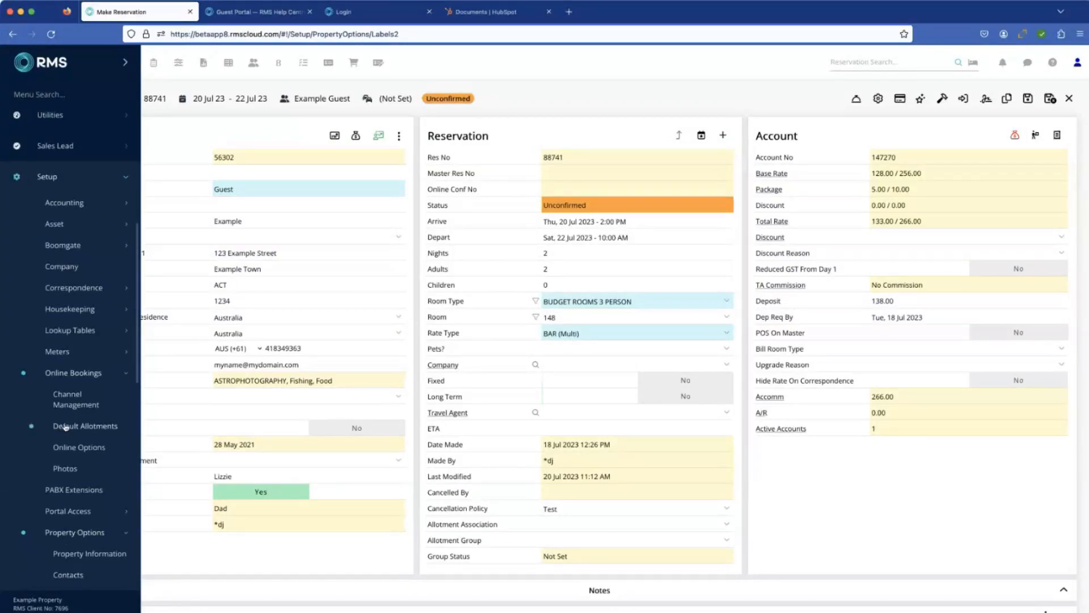
{"action": "scroll", "coordinate": [65, 427], "scroll_direction": "down", "scroll_amount": 8}
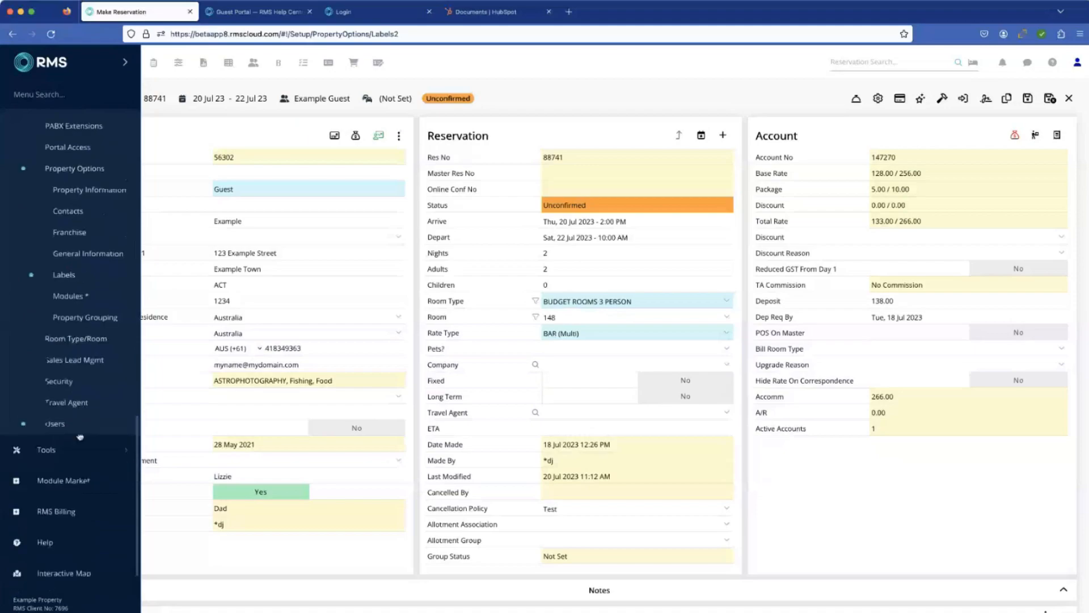
{"action": "left_click", "coordinate": [68, 424]}
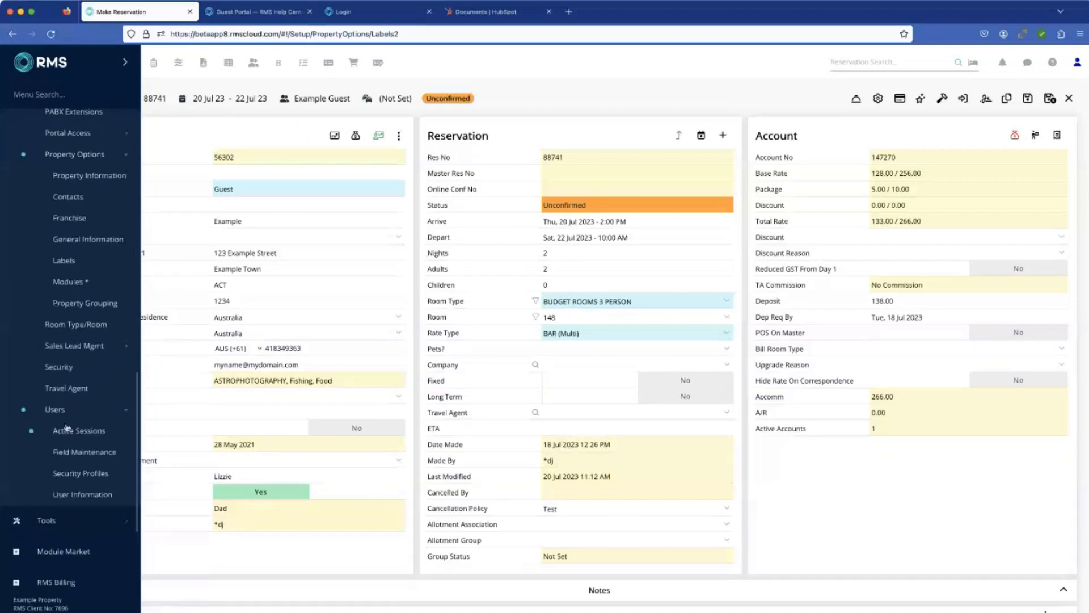
{"action": "left_click", "coordinate": [85, 453]}
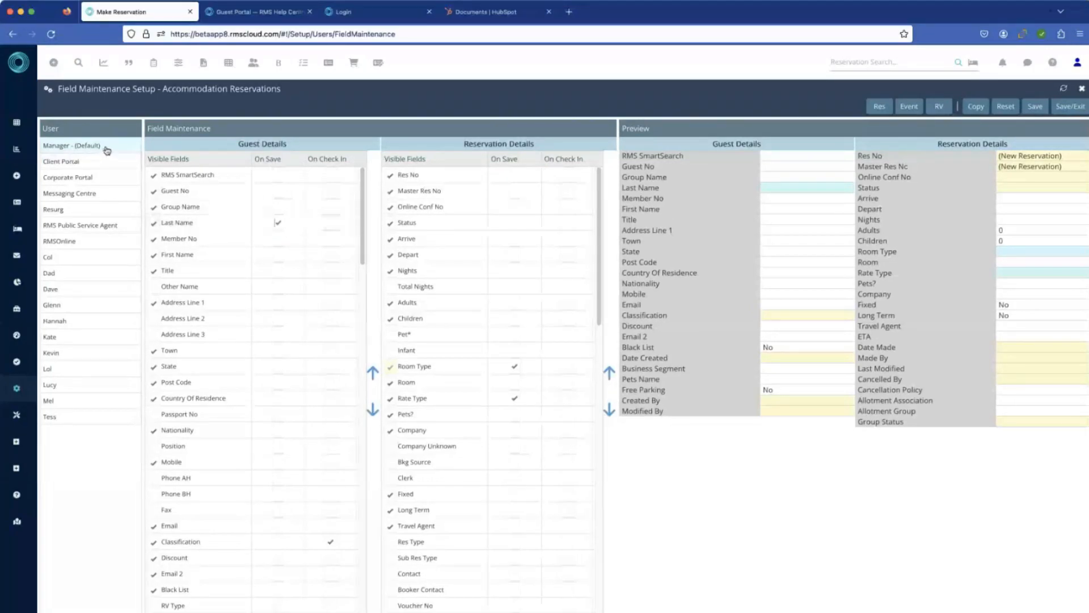
Step: Examine the full list of guest detail fields and their mandatory settings for the default Manager profile
{"action": "left_click", "coordinate": [82, 404]}
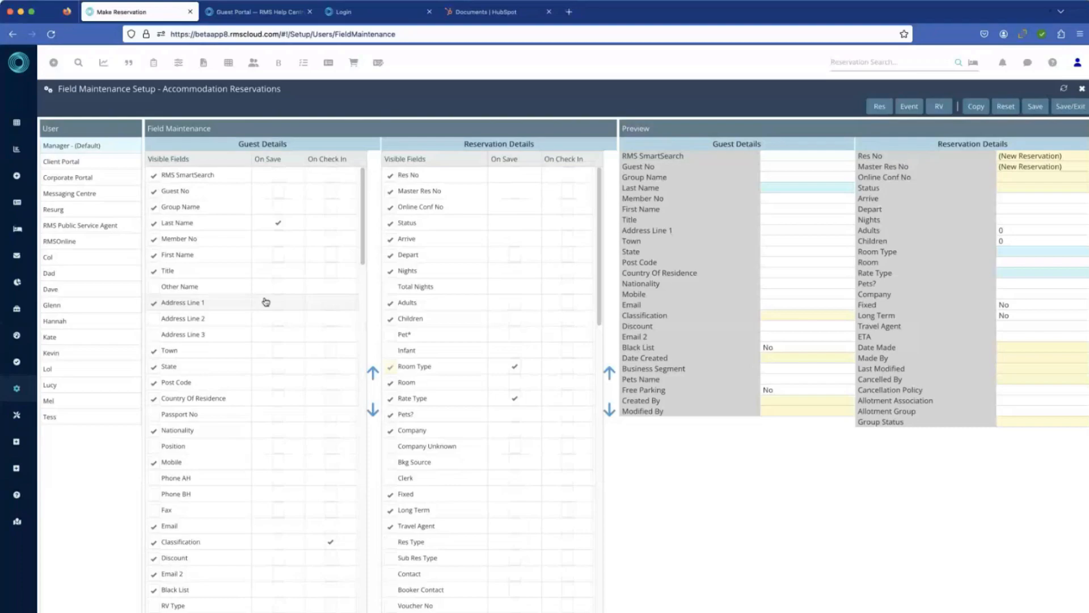
{"action": "scroll", "coordinate": [258, 288], "scroll_direction": "down", "scroll_amount": 2}
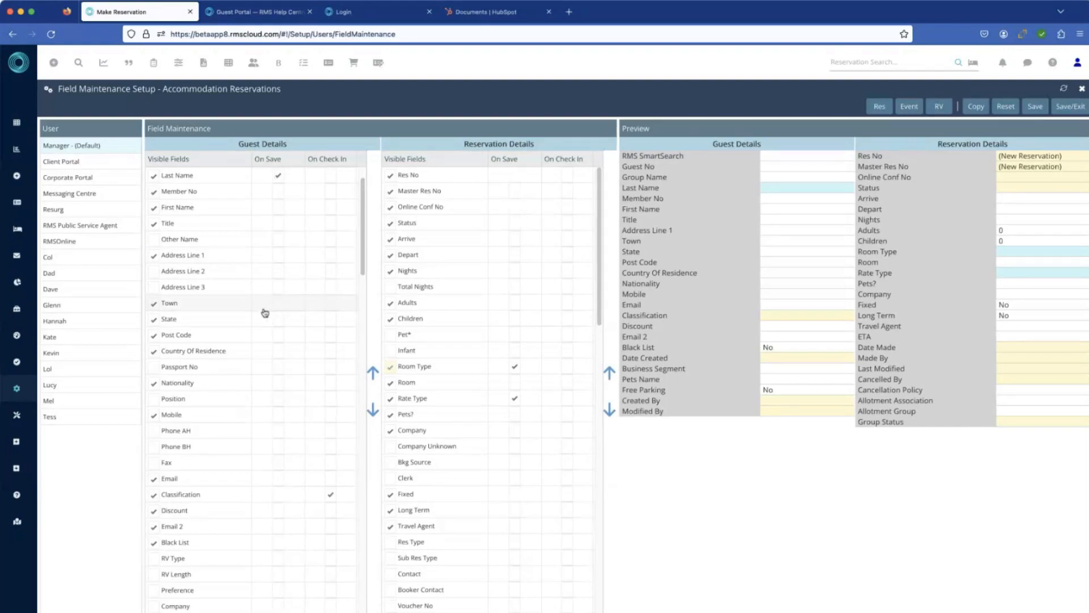
{"action": "scroll", "coordinate": [256, 312], "scroll_direction": "down", "scroll_amount": 5}
{"action": "scroll", "coordinate": [248, 314], "scroll_direction": "down", "scroll_amount": 5}
{"action": "scroll", "coordinate": [248, 313], "scroll_direction": "down", "scroll_amount": 2}
{"action": "scroll", "coordinate": [247, 313], "scroll_direction": "down", "scroll_amount": 2}
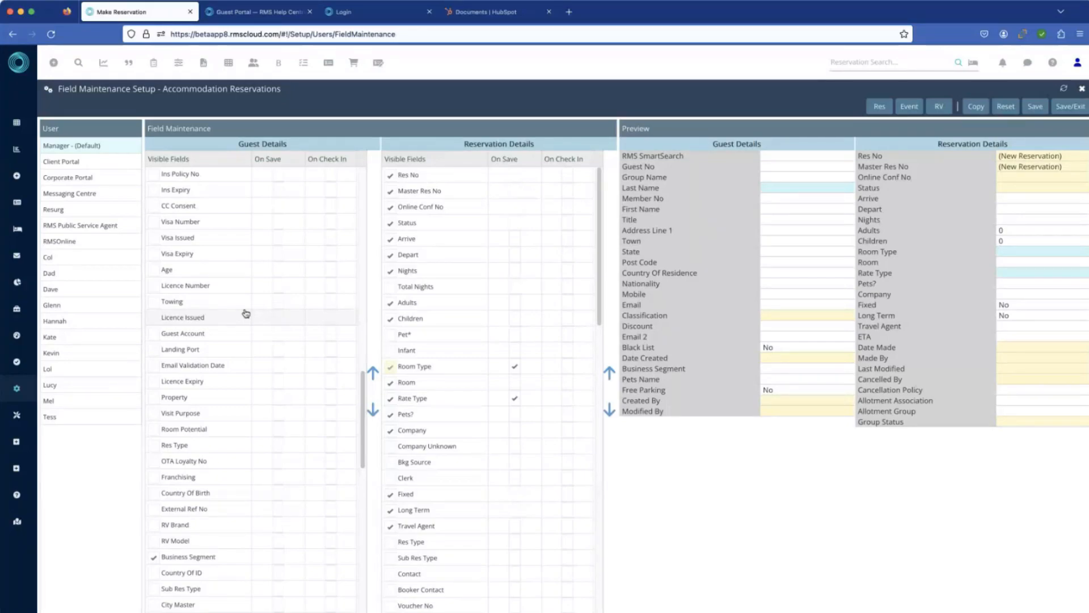
{"action": "scroll", "coordinate": [275, 316], "scroll_direction": "down", "scroll_amount": 3}
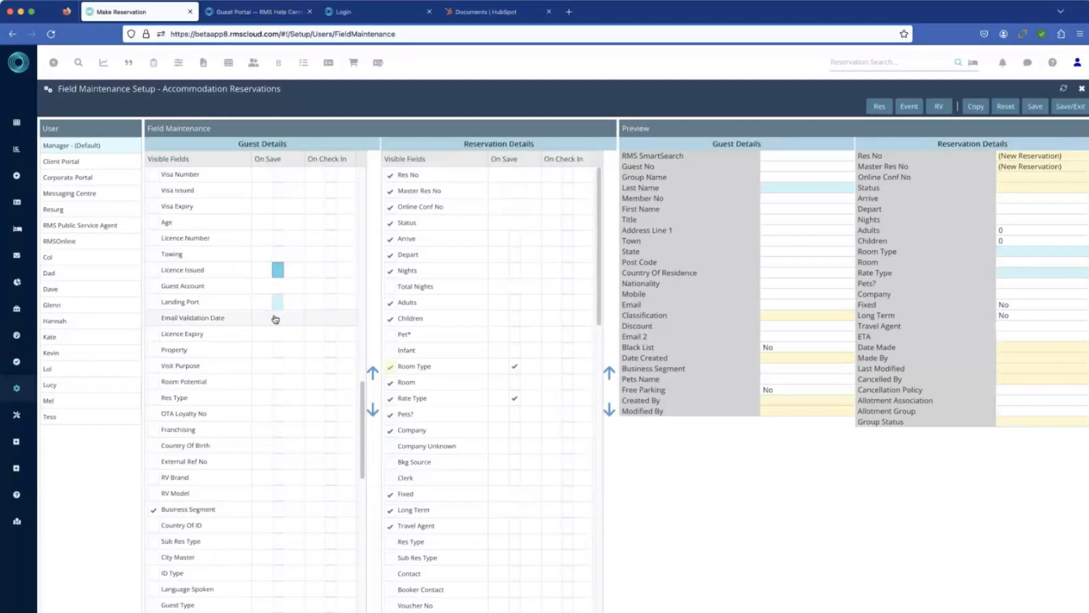
{"action": "scroll", "coordinate": [275, 319], "scroll_direction": "down", "scroll_amount": 3}
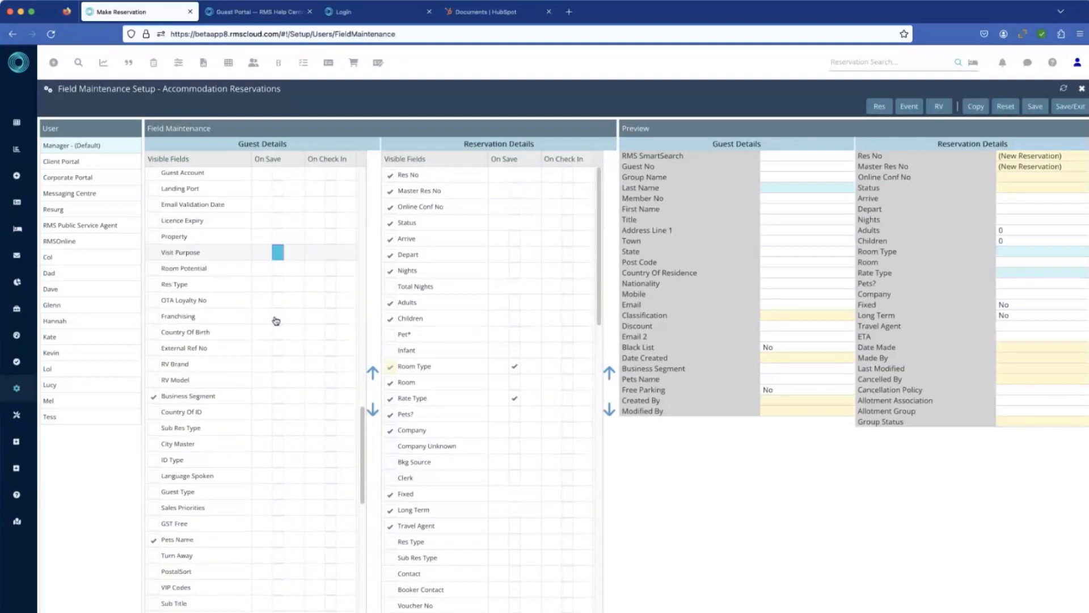
{"action": "scroll", "coordinate": [276, 321], "scroll_direction": "down", "scroll_amount": 6}
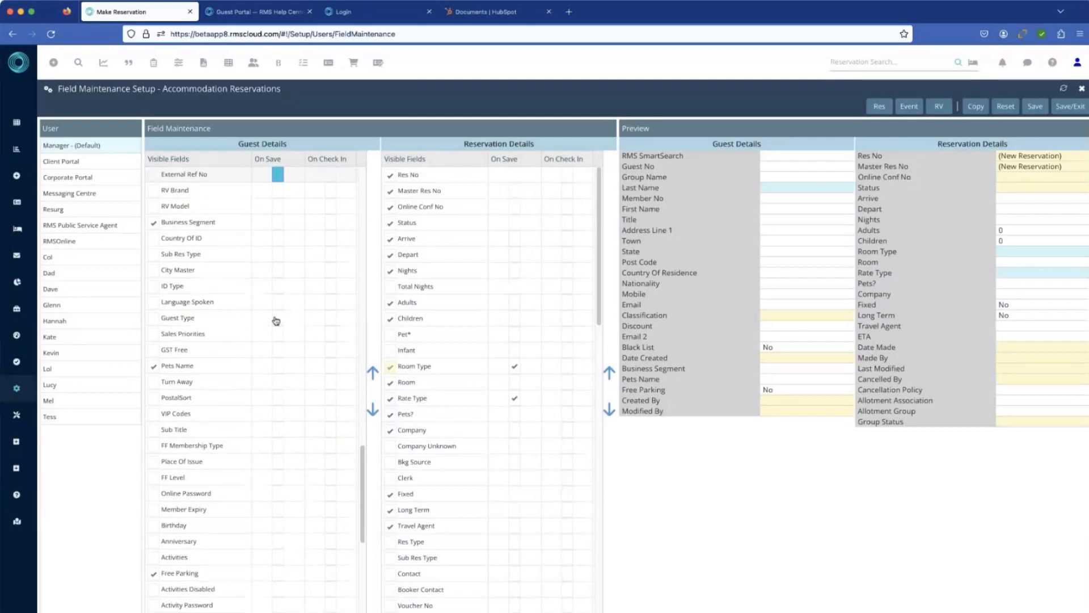
{"action": "scroll", "coordinate": [276, 321], "scroll_direction": "down", "scroll_amount": 4}
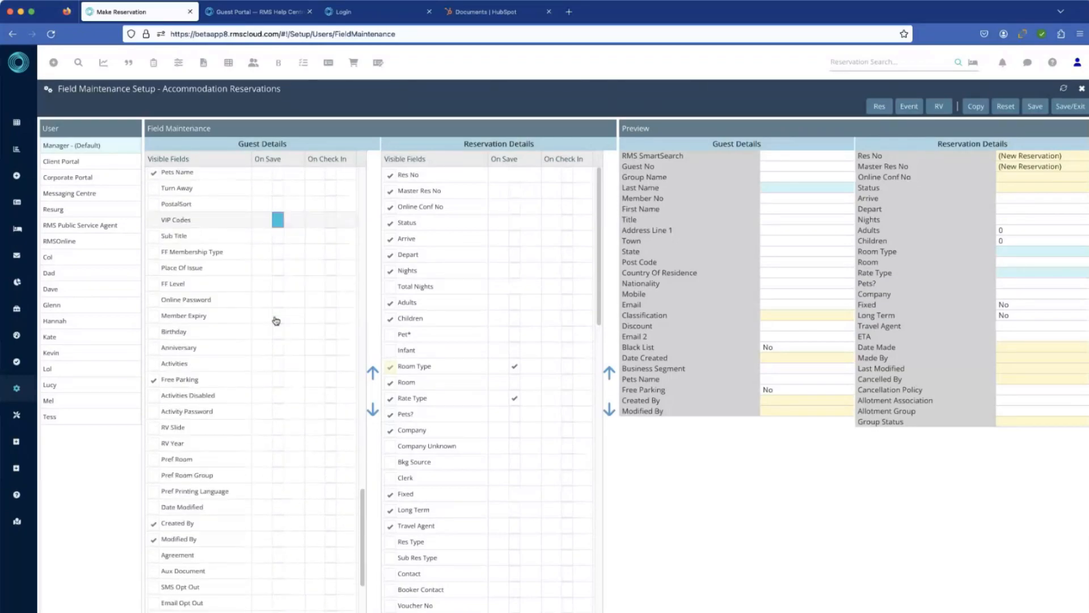
{"action": "scroll", "coordinate": [276, 321], "scroll_direction": "down", "scroll_amount": 1}
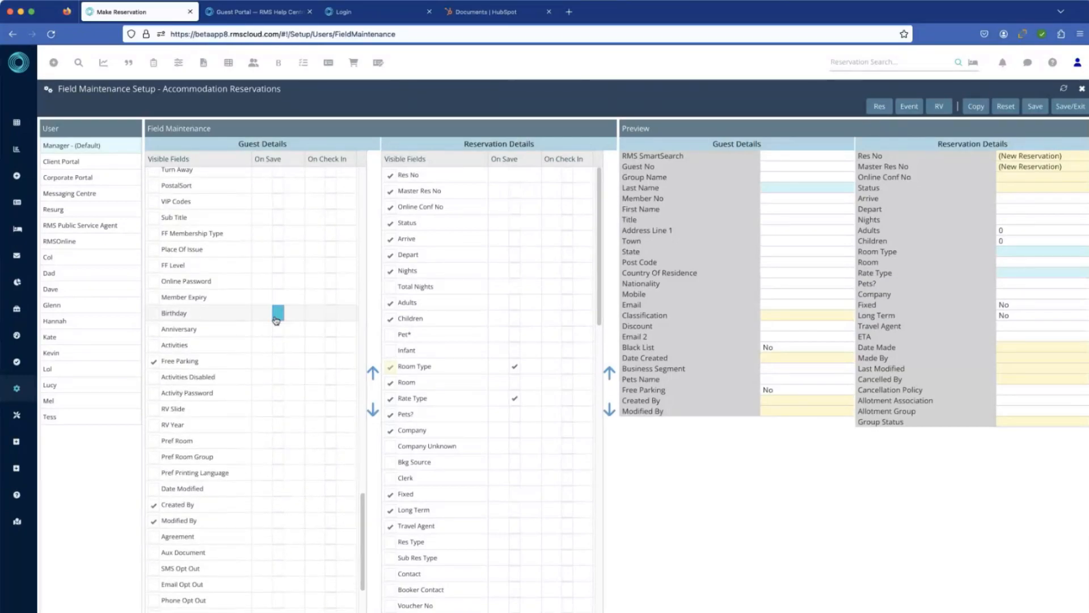
{"action": "scroll", "coordinate": [279, 326], "scroll_direction": "down", "scroll_amount": 3}
{"action": "scroll", "coordinate": [283, 331], "scroll_direction": "up", "scroll_amount": 10}
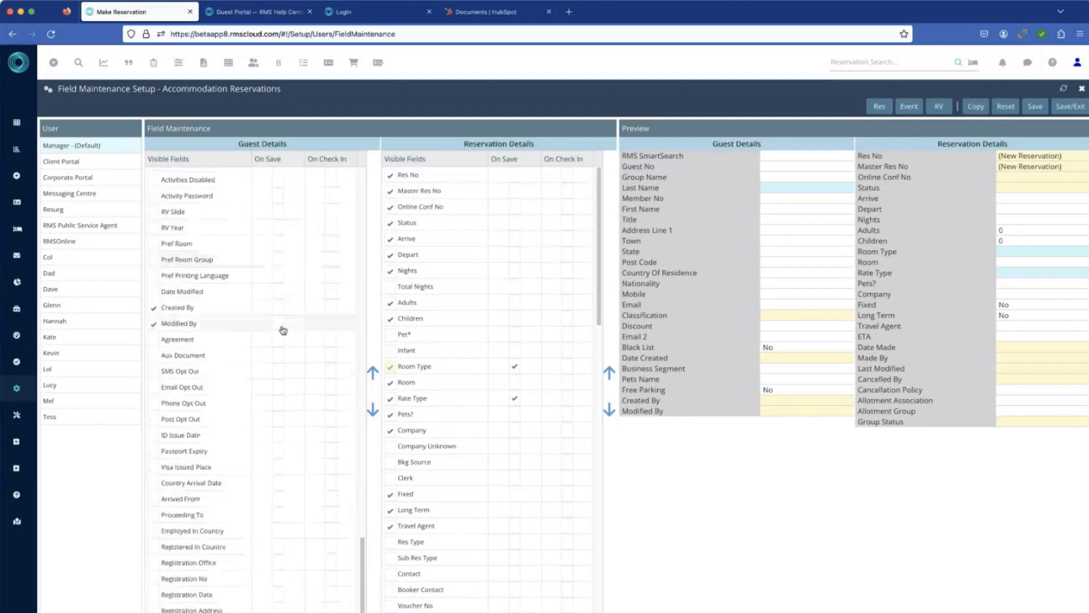
{"action": "scroll", "coordinate": [284, 329], "scroll_direction": "up", "scroll_amount": 5}
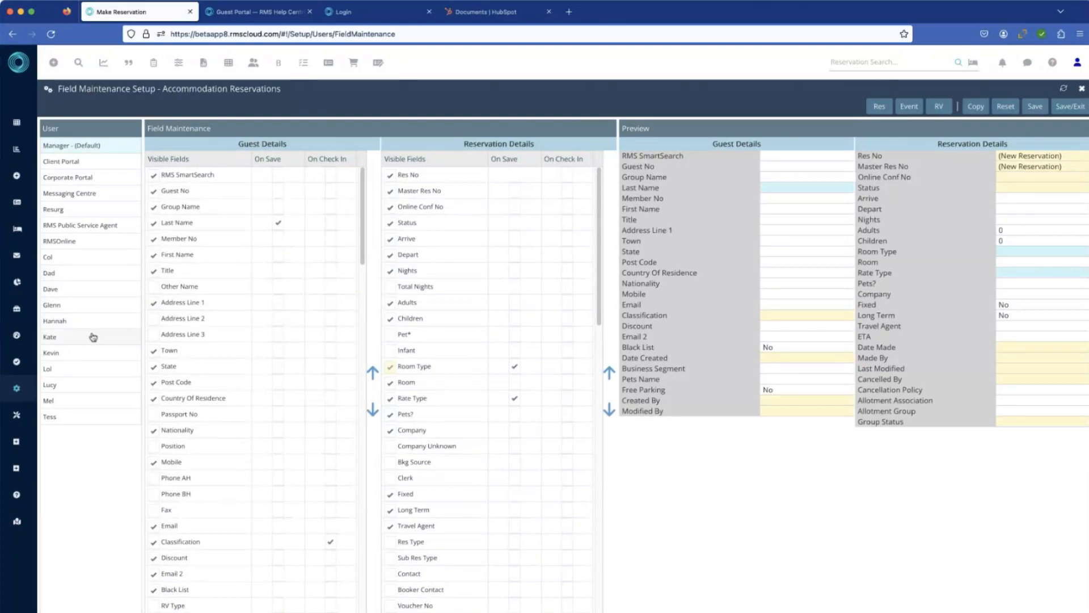
Step: Try hiding the guest Classification field for an individual user, restore its visibility, and reload the setup page
{"action": "left_click", "coordinate": [79, 351]}
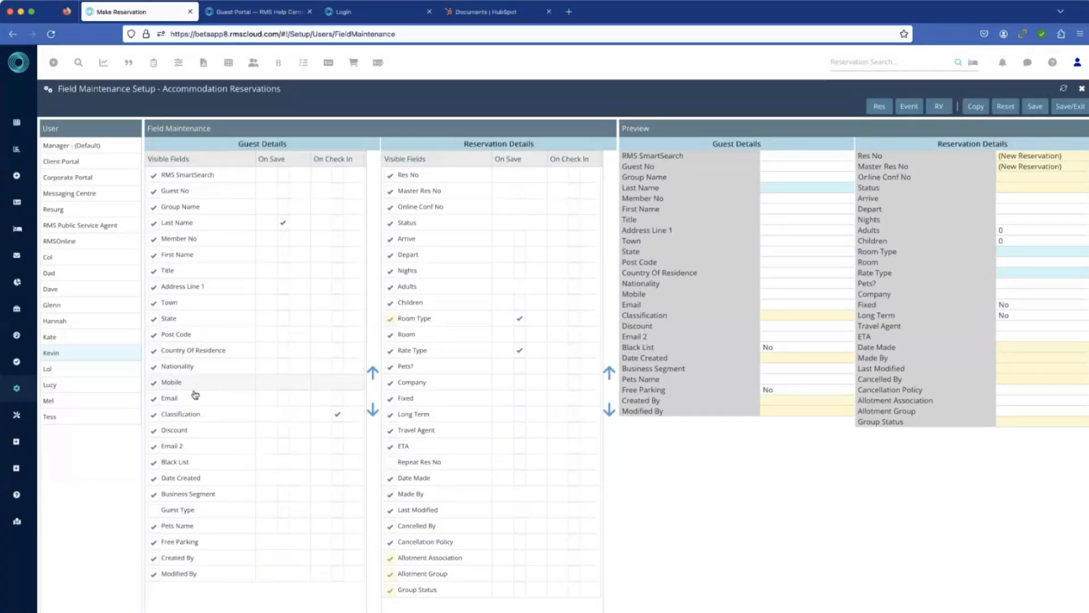
{"action": "left_click", "coordinate": [154, 415]}
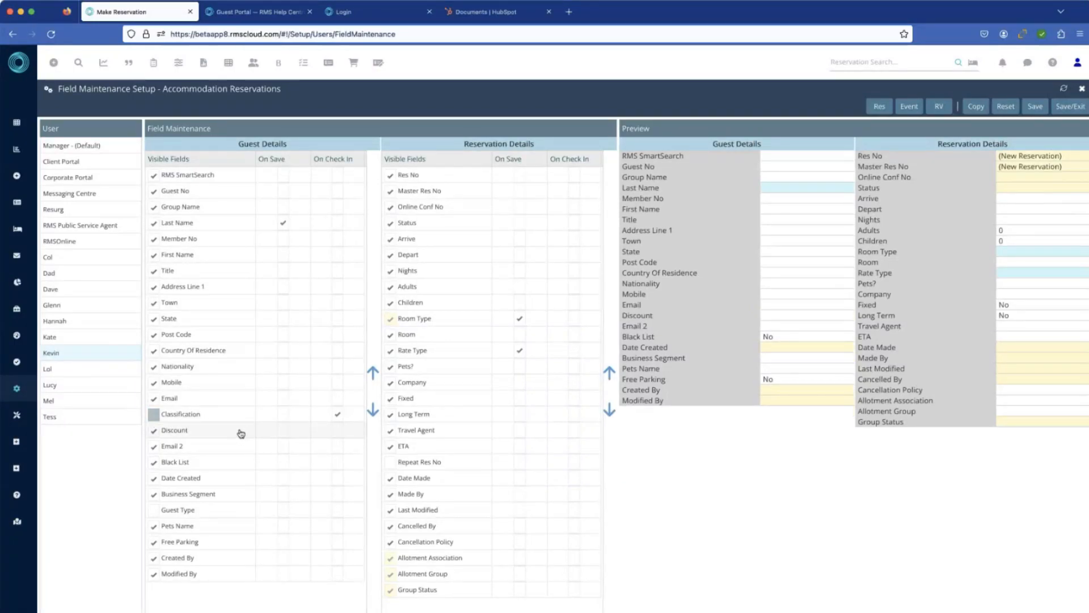
{"action": "left_click", "coordinate": [155, 416]}
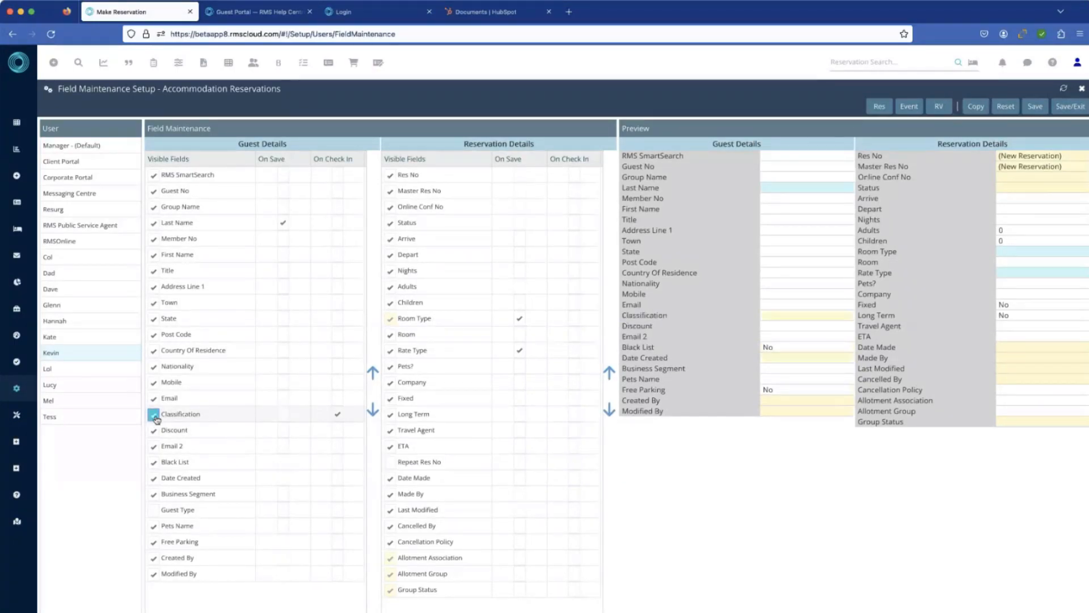
{"action": "left_click", "coordinate": [67, 146]}
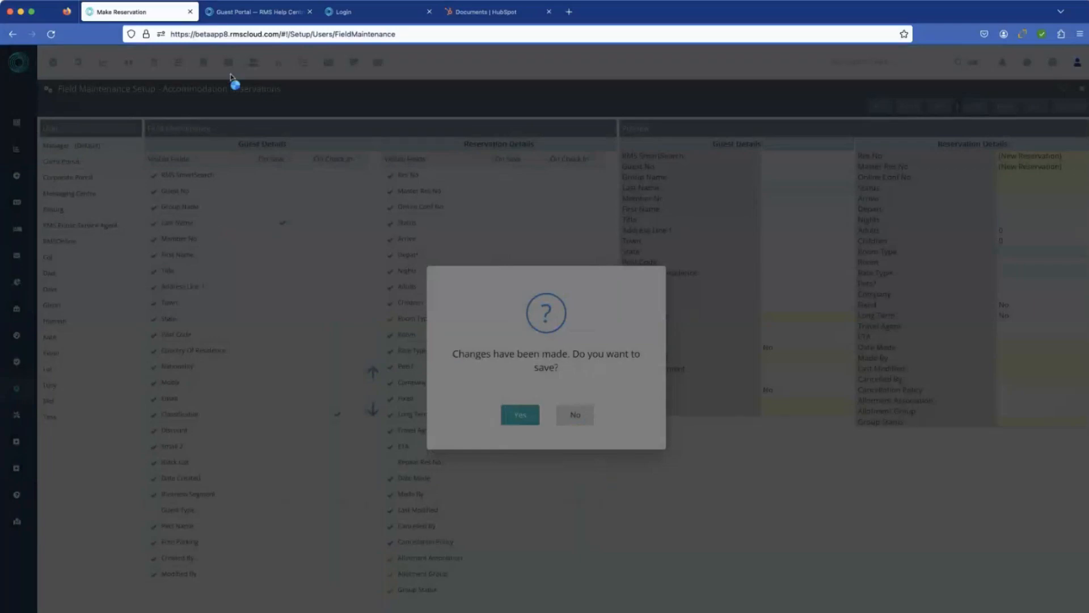
{"action": "left_click", "coordinate": [52, 35]}
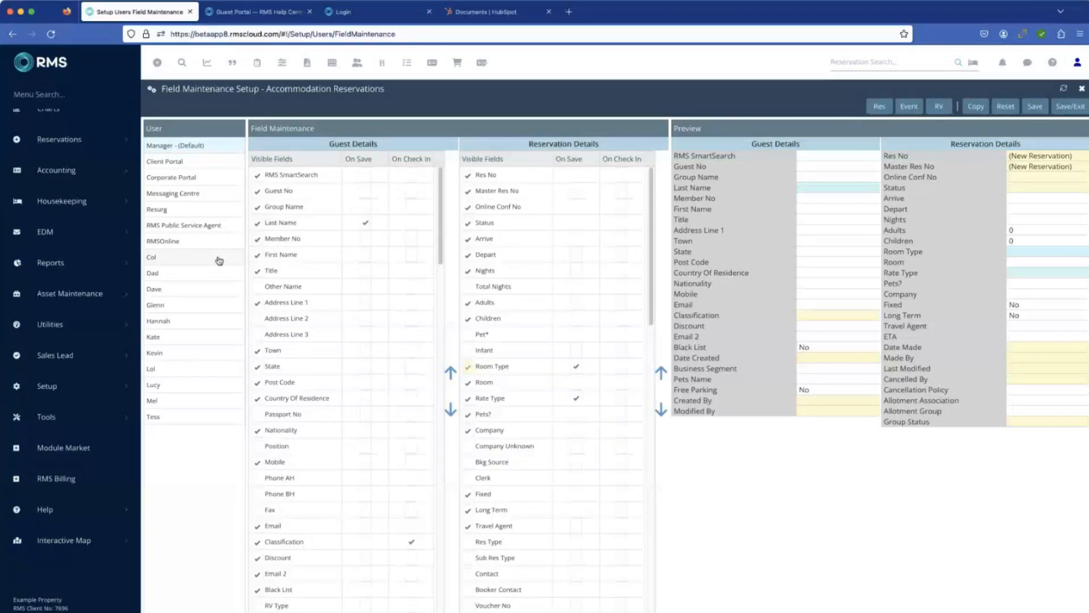
Step: Review the visible and mandatory fields for the RMSOnline and Client Portal users, and exit Field Maintenance
{"action": "left_click", "coordinate": [192, 245]}
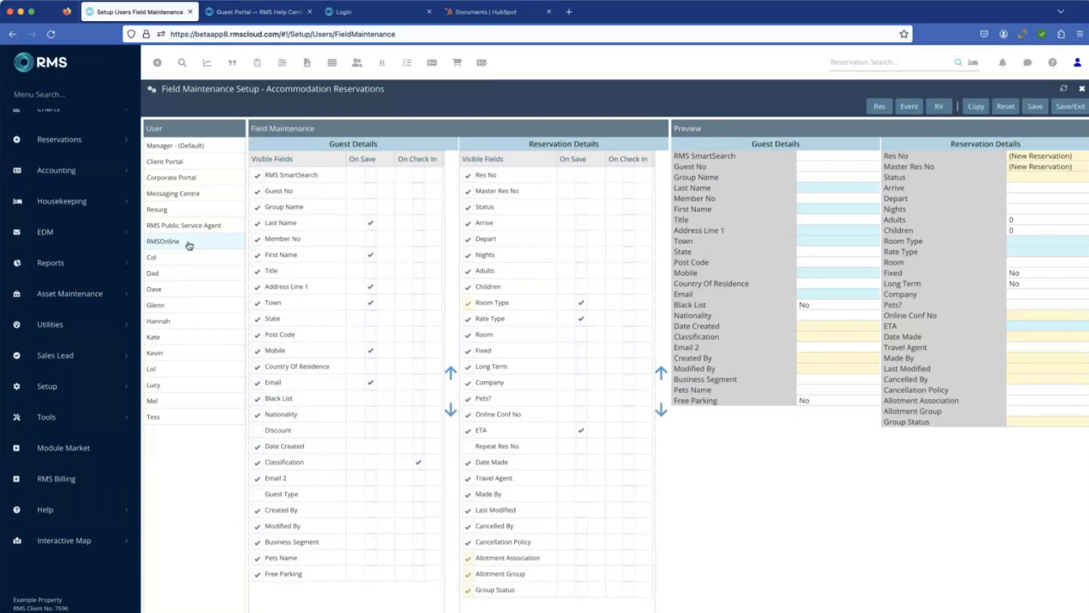
{"action": "left_click", "coordinate": [187, 163]}
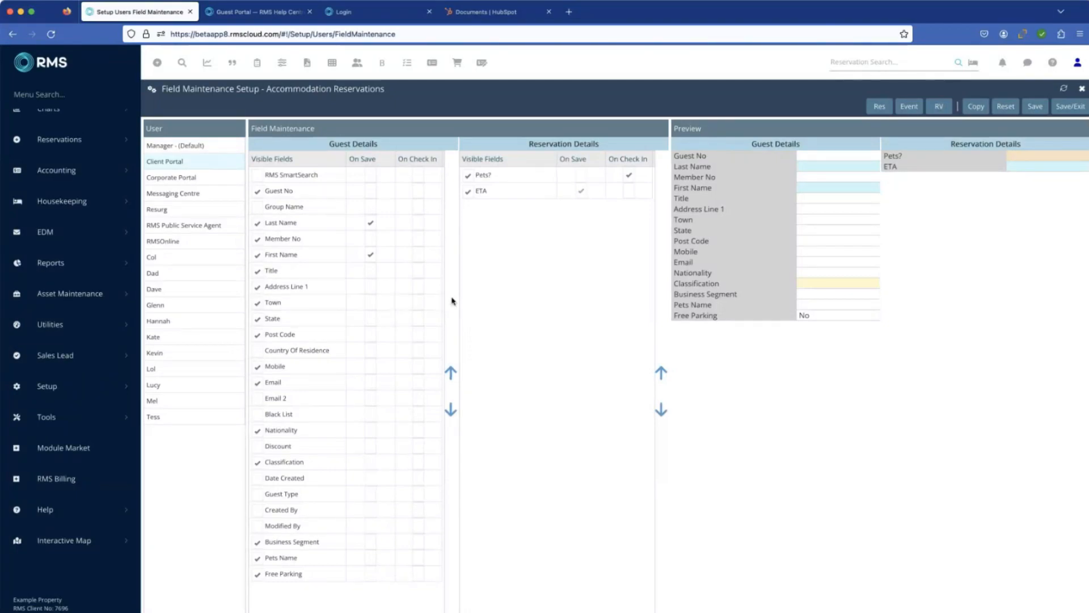
{"action": "left_click", "coordinate": [1083, 92]}
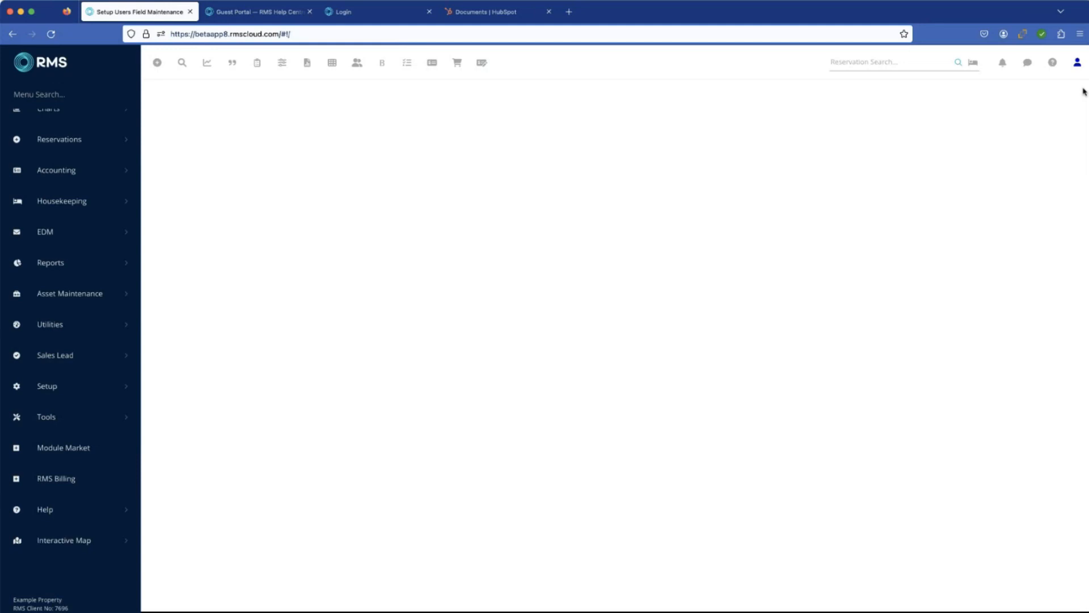
Step: Switch to the Guest Portal login page, request an access code for the prefilled mobile number, and enter the six-digit code to sign in
{"action": "left_click", "coordinate": [362, 18]}
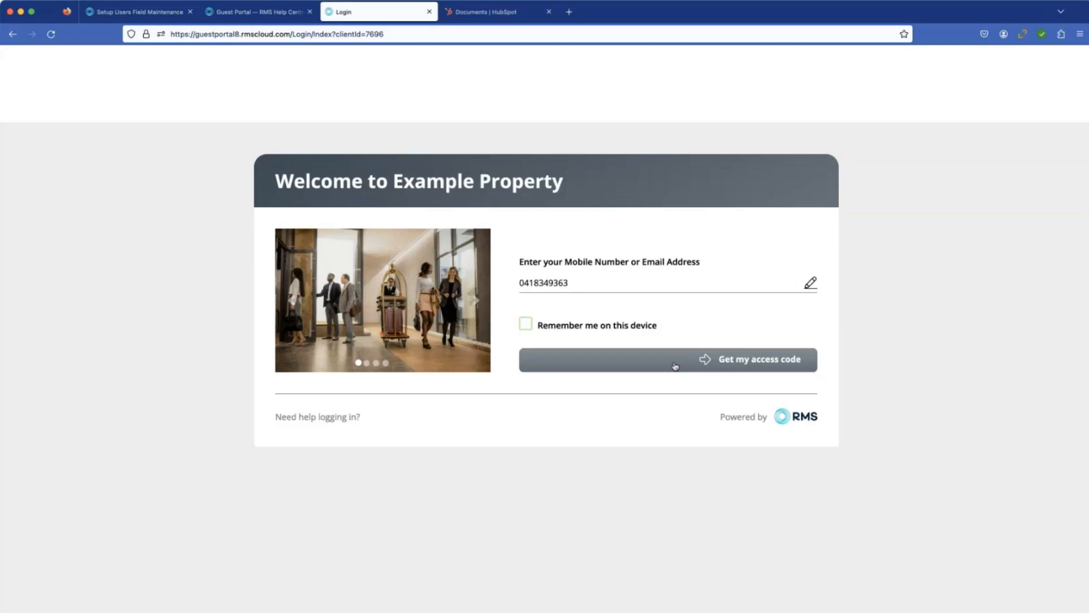
{"action": "left_click", "coordinate": [673, 365]}
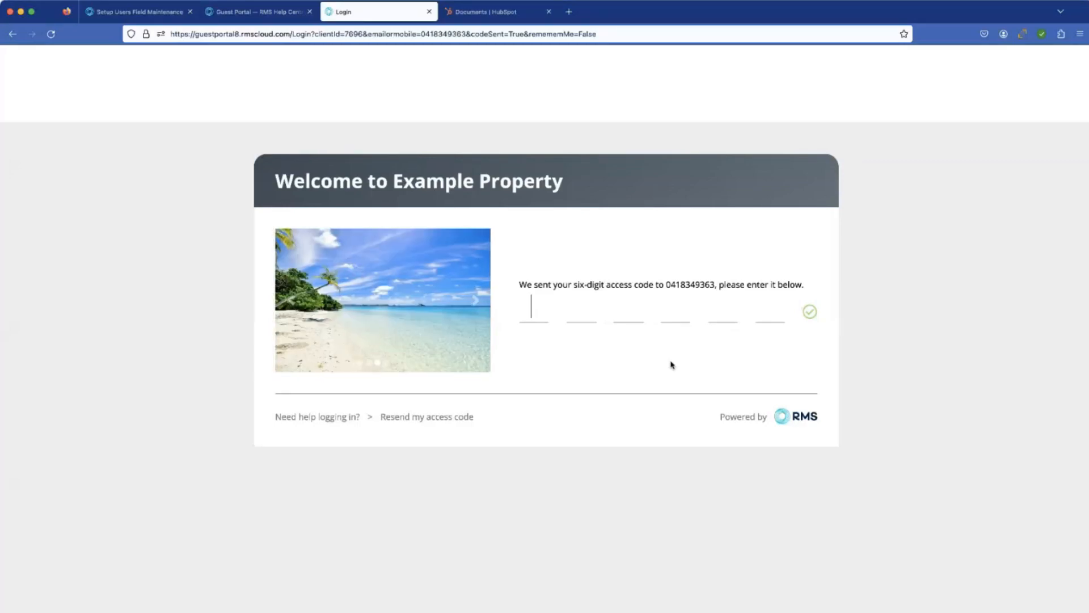
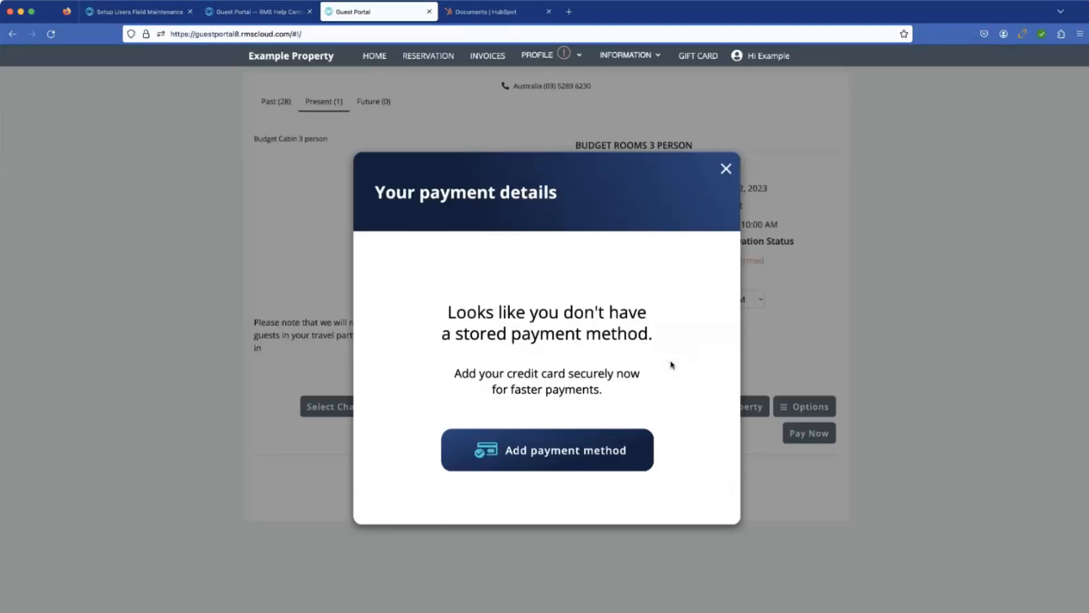
Step: Dismiss the stored payment method and pre check-in prompts, and open the guest's profile for editing
{"action": "left_click", "coordinate": [726, 173]}
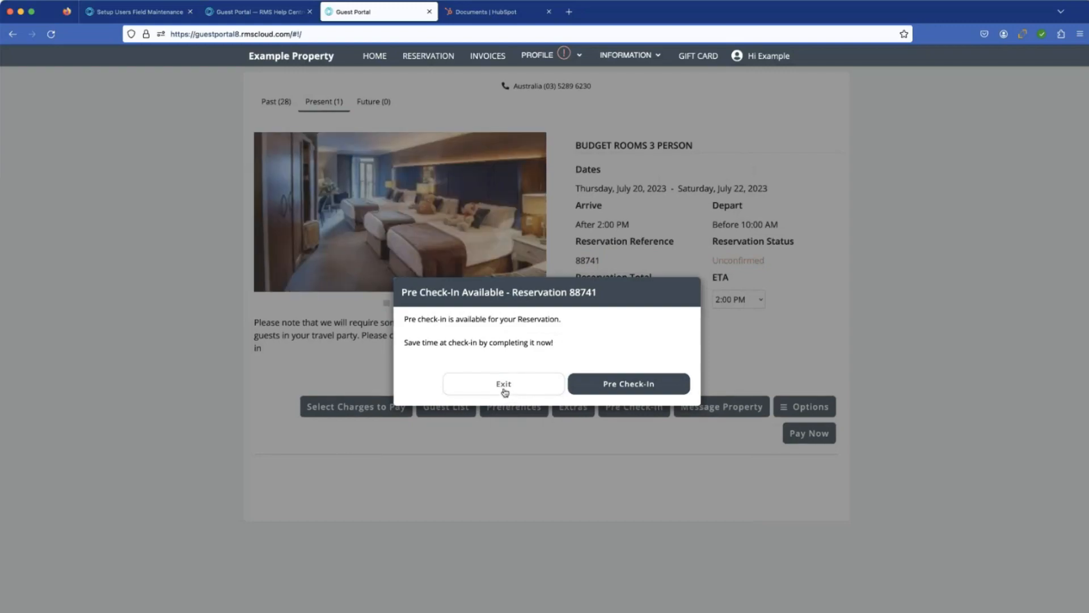
{"action": "left_click", "coordinate": [504, 391]}
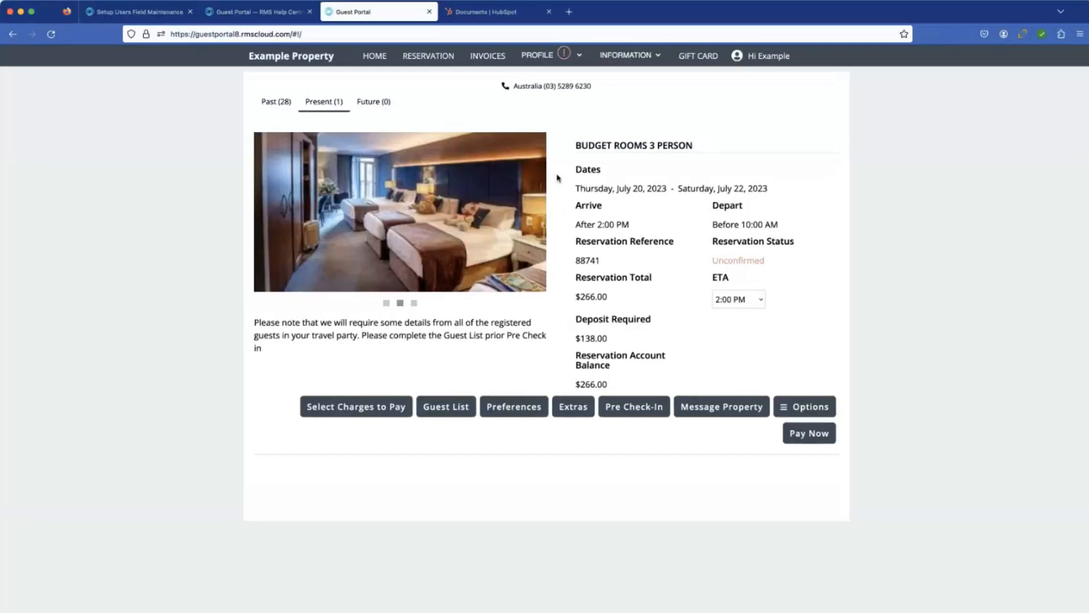
{"action": "left_click", "coordinate": [536, 57]}
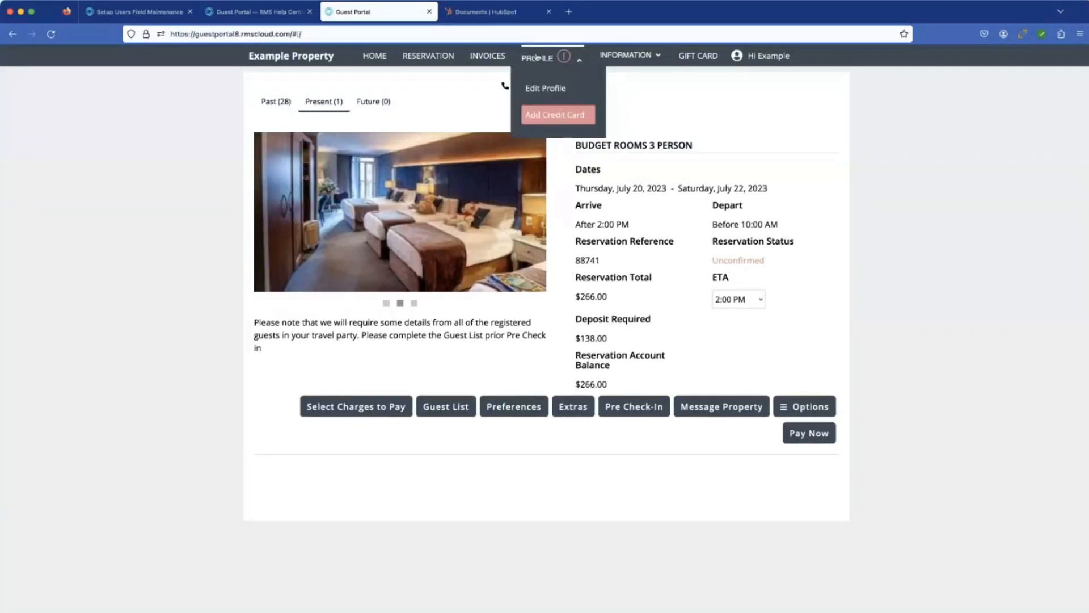
{"action": "left_click", "coordinate": [543, 89]}
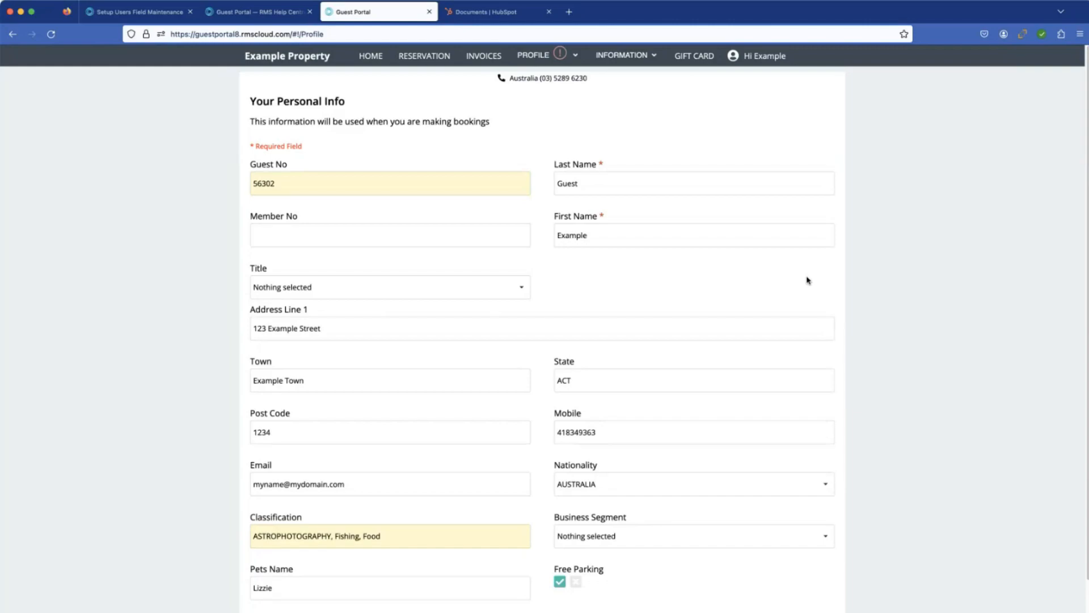
Step: Review the guest's personal info fields from Guest No to Photo ID/Passport, trying Free Parking off and back on
{"action": "scroll", "coordinate": [761, 291], "scroll_direction": "down", "scroll_amount": 2}
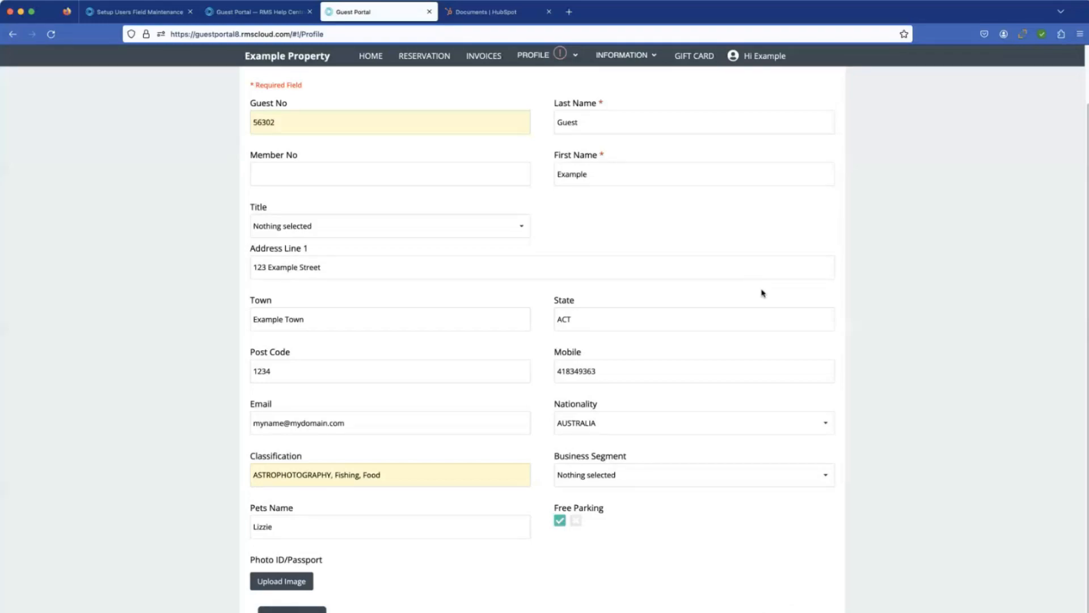
{"action": "scroll", "coordinate": [717, 252], "scroll_direction": "up", "scroll_amount": 1}
{"action": "scroll", "coordinate": [717, 251], "scroll_direction": "up", "scroll_amount": 1}
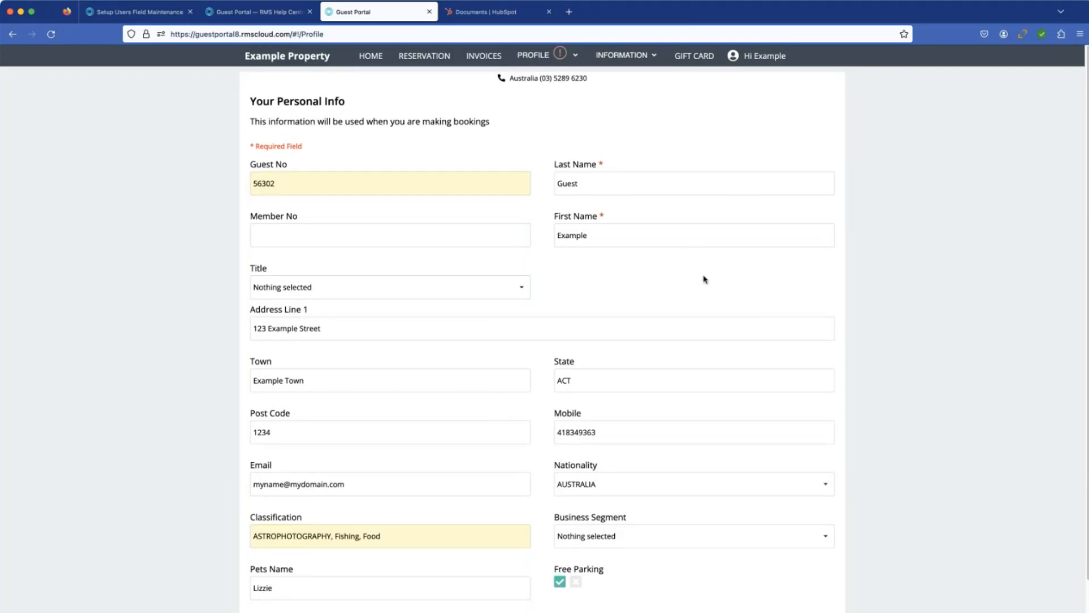
{"action": "scroll", "coordinate": [693, 279], "scroll_direction": "down", "scroll_amount": 1}
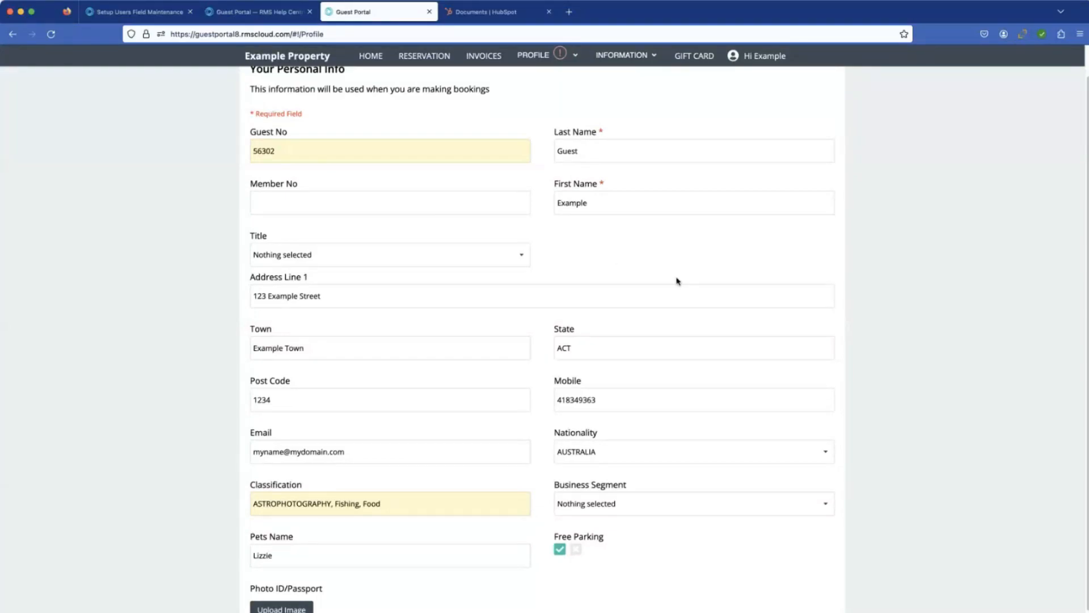
{"action": "scroll", "coordinate": [677, 281], "scroll_direction": "down", "scroll_amount": 1}
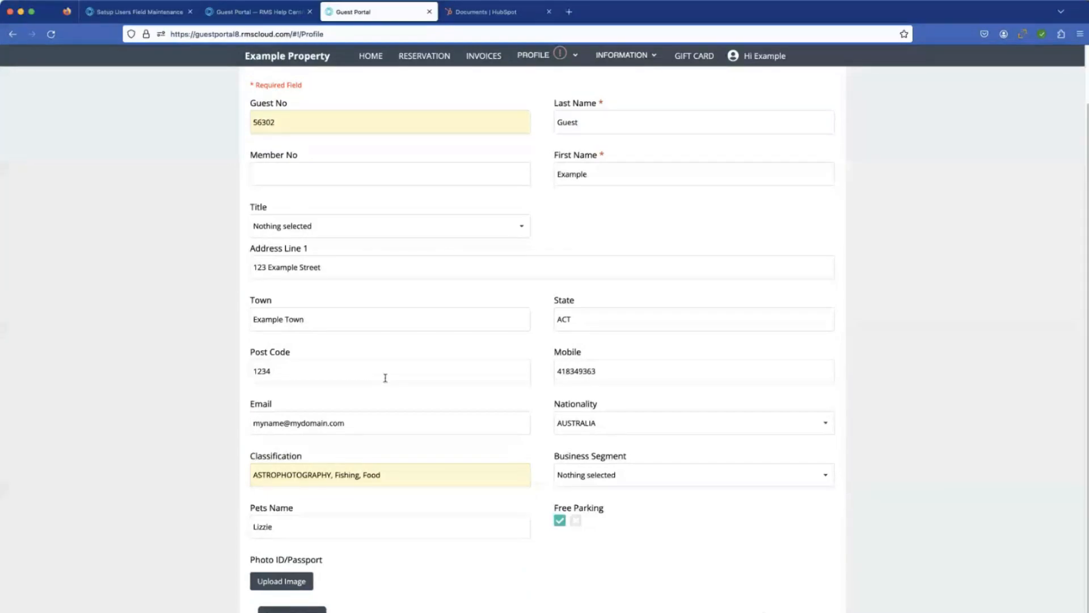
{"action": "scroll", "coordinate": [462, 389], "scroll_direction": "down", "scroll_amount": 1}
{"action": "scroll", "coordinate": [463, 397], "scroll_direction": "up", "scroll_amount": 1}
{"action": "left_click", "coordinate": [576, 521]}
{"action": "left_click", "coordinate": [560, 521]}
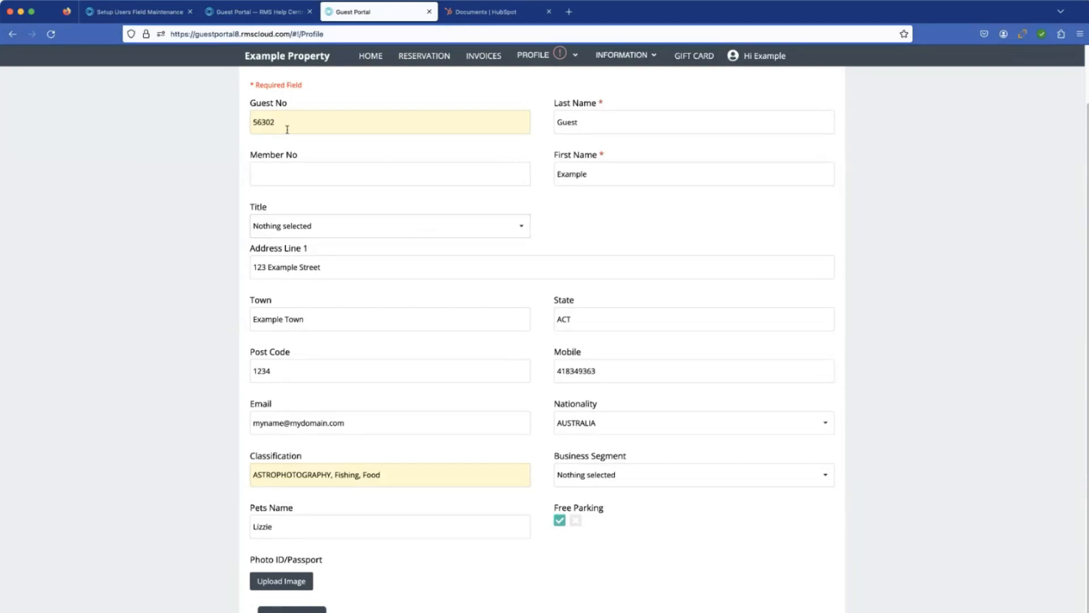
Step: Return to RMS Cloud, start a new reservation without a Quick Quote, and collapse the reservation and main navigation menus
{"action": "left_click", "coordinate": [133, 13]}
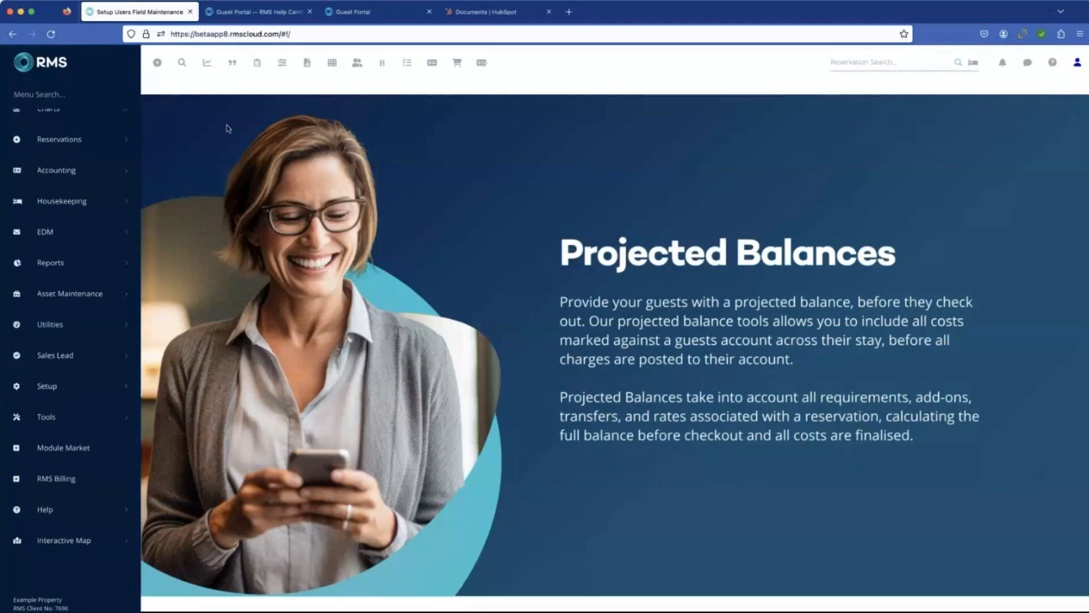
{"action": "left_click", "coordinate": [158, 64]}
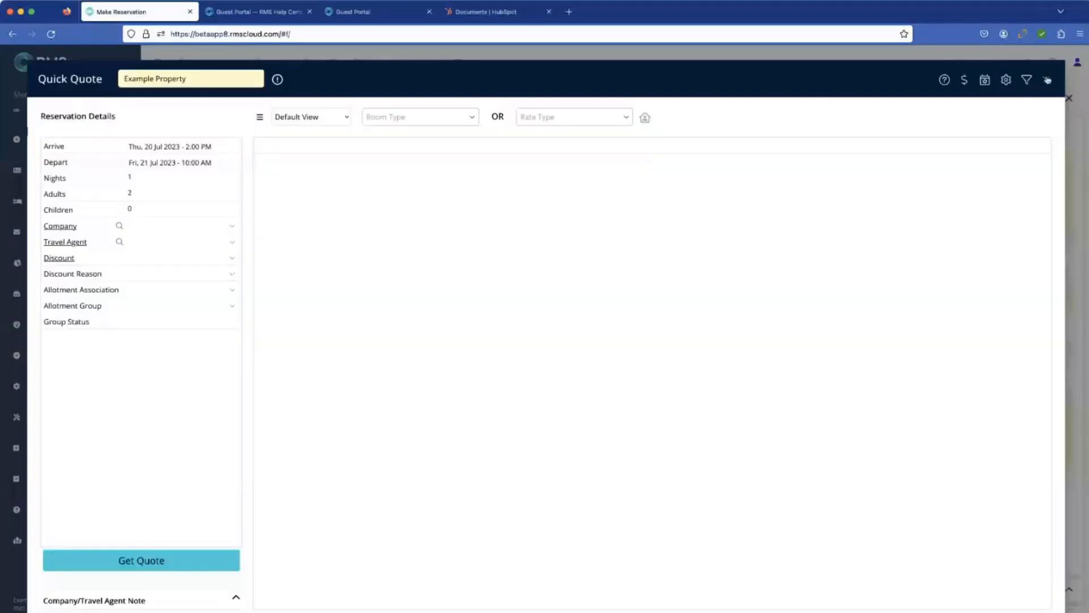
{"action": "left_click", "coordinate": [1047, 81]}
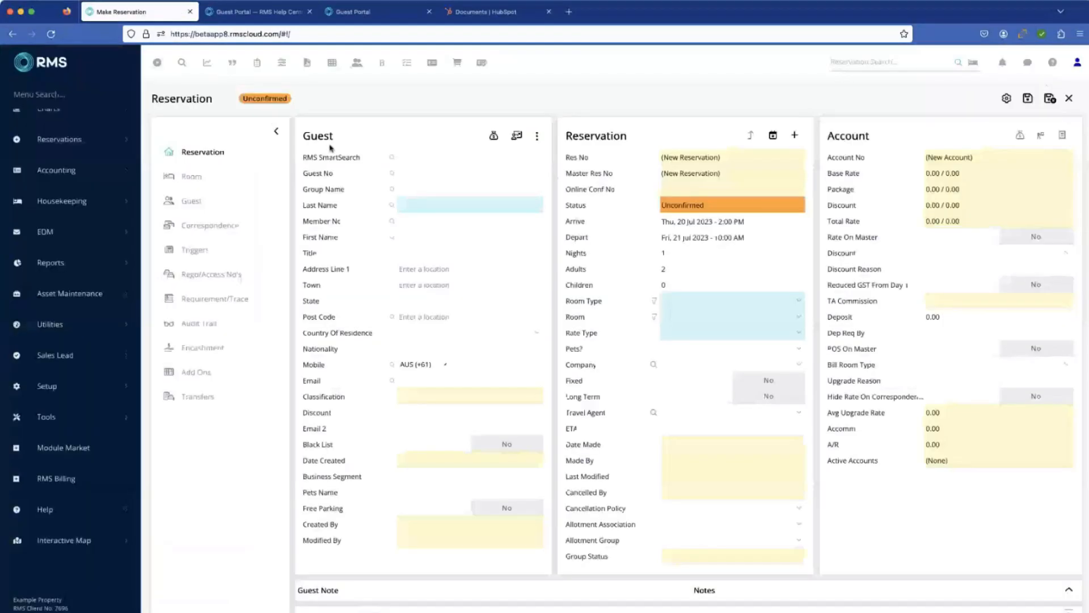
{"action": "left_click", "coordinate": [276, 132]}
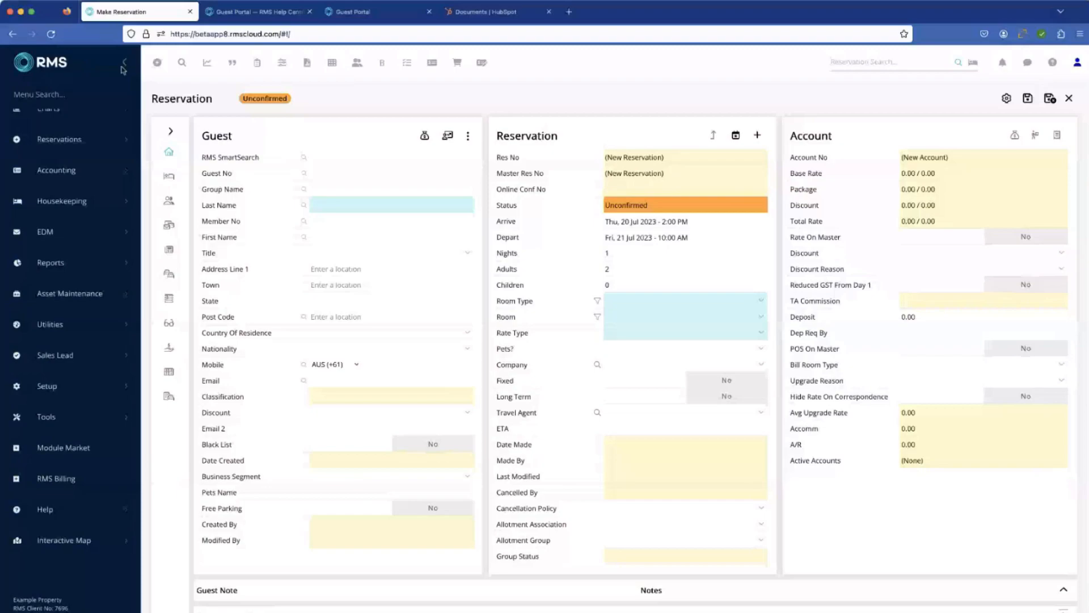
{"action": "left_click", "coordinate": [123, 65]}
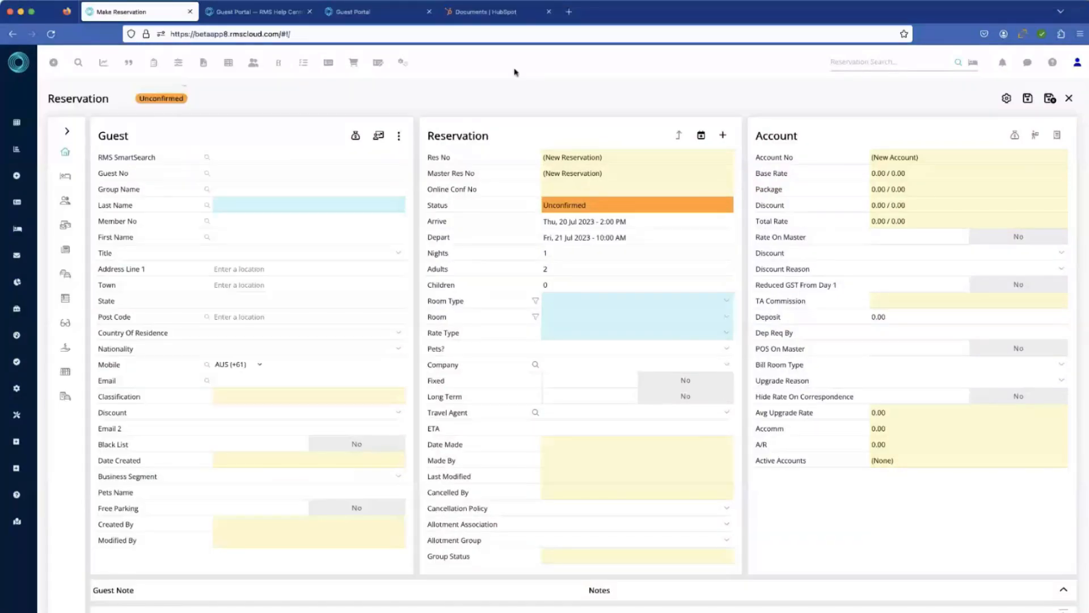
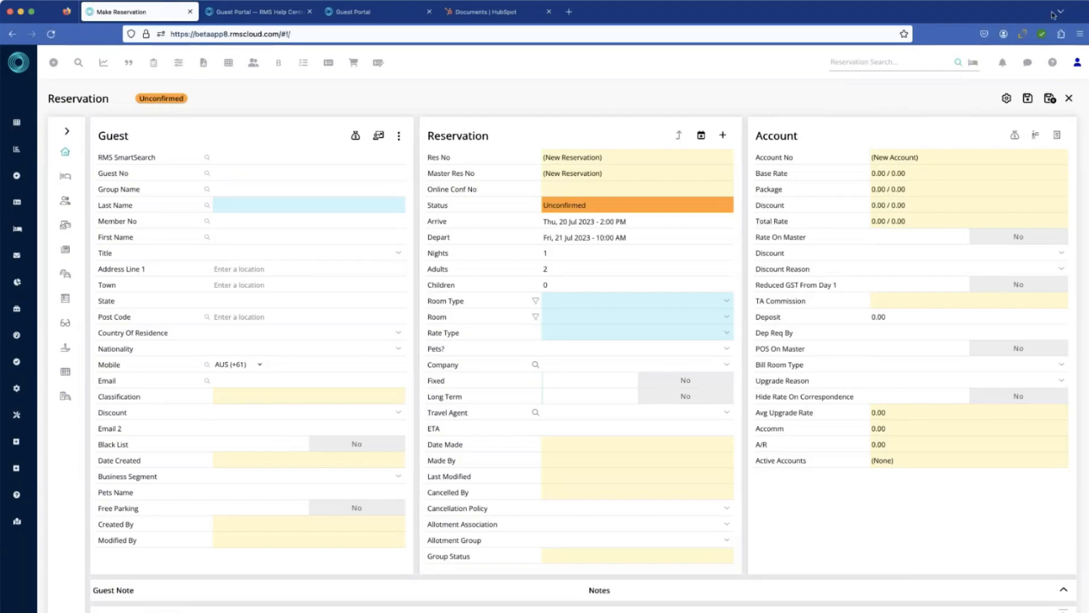
Step: Discard the new reservation without saving and open the guest's existing reservation in room 148 from the Booking Chart
{"action": "left_click", "coordinate": [1069, 99]}
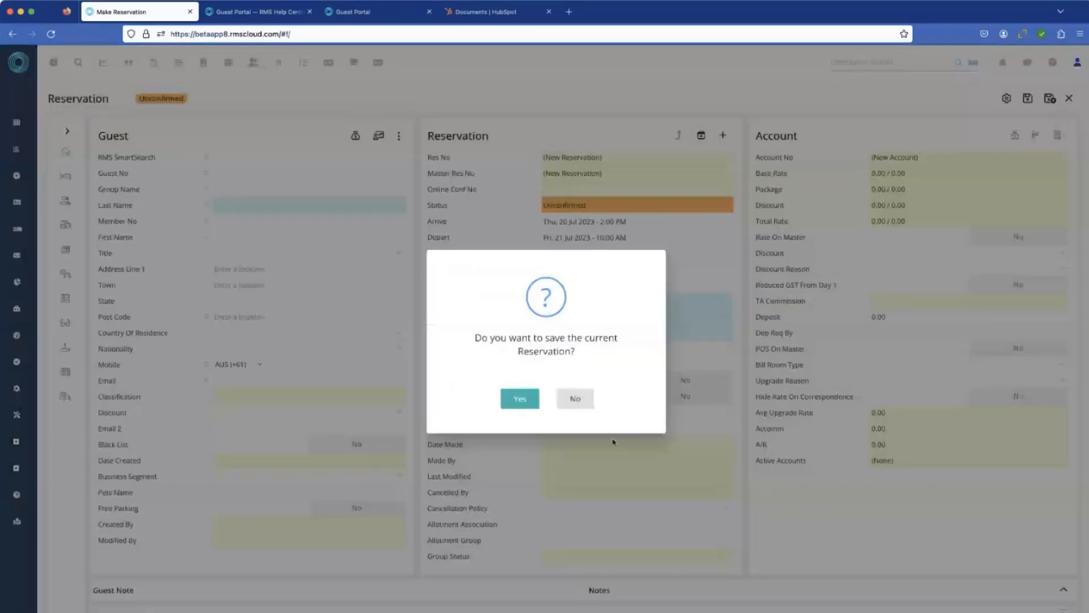
{"action": "left_click", "coordinate": [590, 405]}
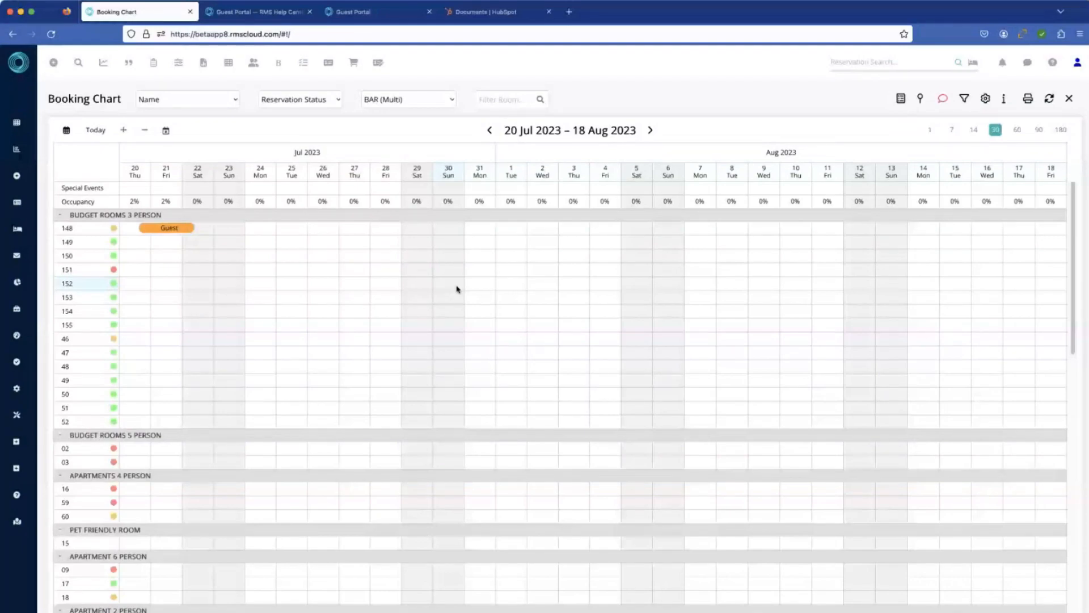
{"action": "left_click", "coordinate": [209, 250]}
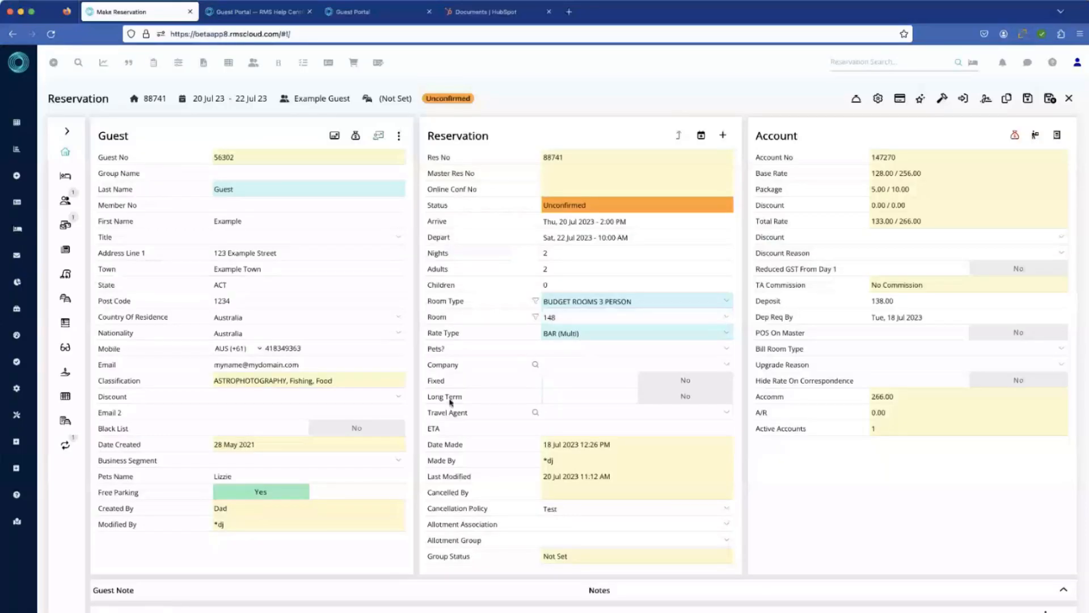
Step: Set the guest's Black List flag to Yes, save the reservation, and exit back to the home screen
{"action": "left_click", "coordinate": [284, 434]}
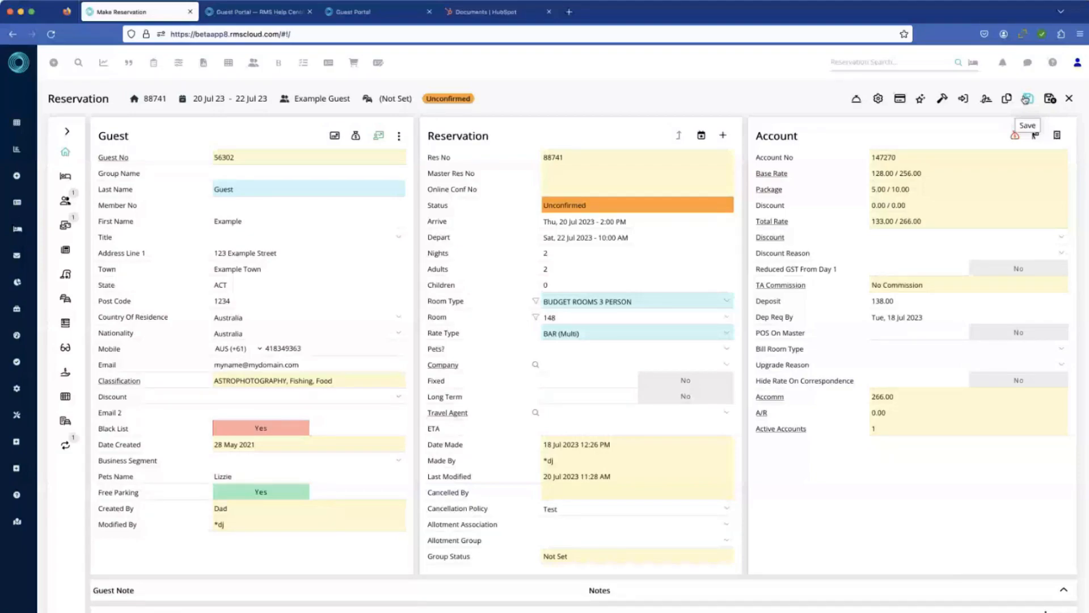
{"action": "left_click", "coordinate": [1026, 99]}
{"action": "left_click", "coordinate": [1070, 99]}
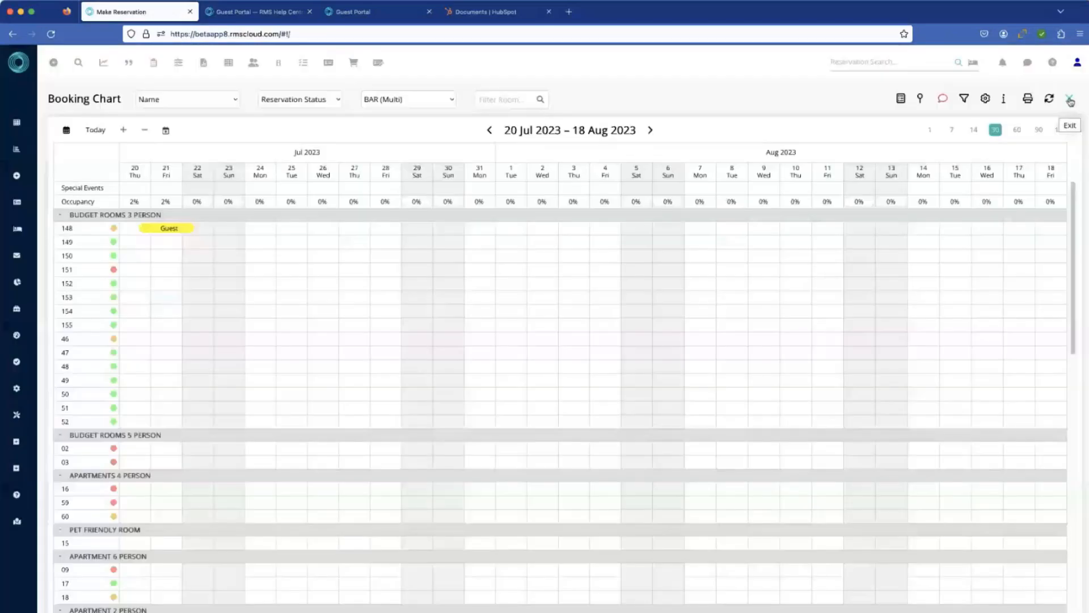
{"action": "left_click", "coordinate": [1069, 100]}
Step: Open the Field Maintenance setup for users
{"action": "mouse_move", "coordinate": [58, 449]}
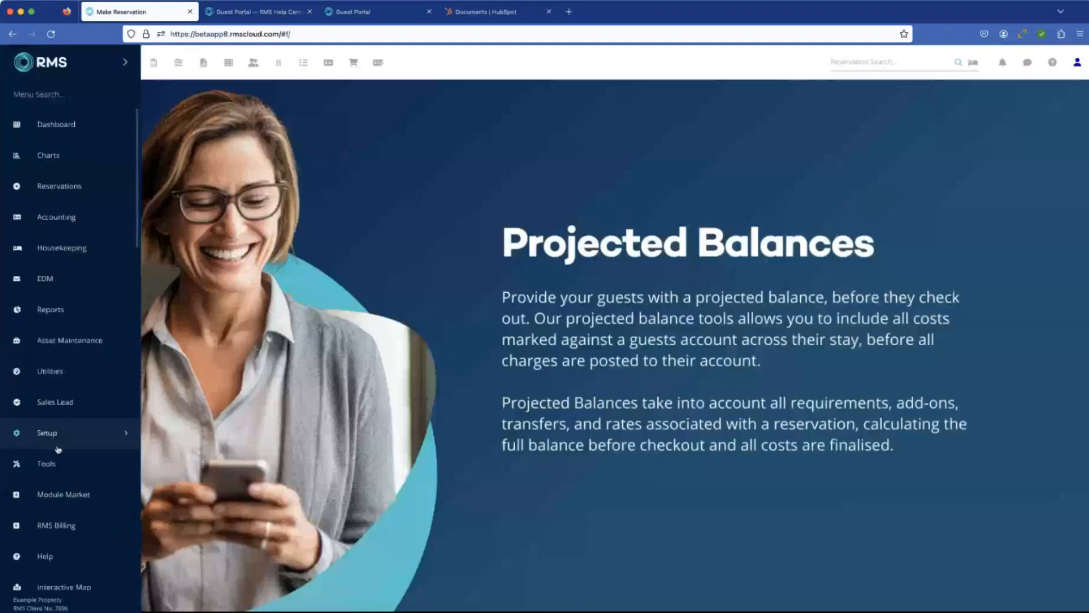
{"action": "scroll", "coordinate": [58, 449], "scroll_direction": "down", "scroll_amount": 2}
{"action": "left_click", "coordinate": [57, 389]}
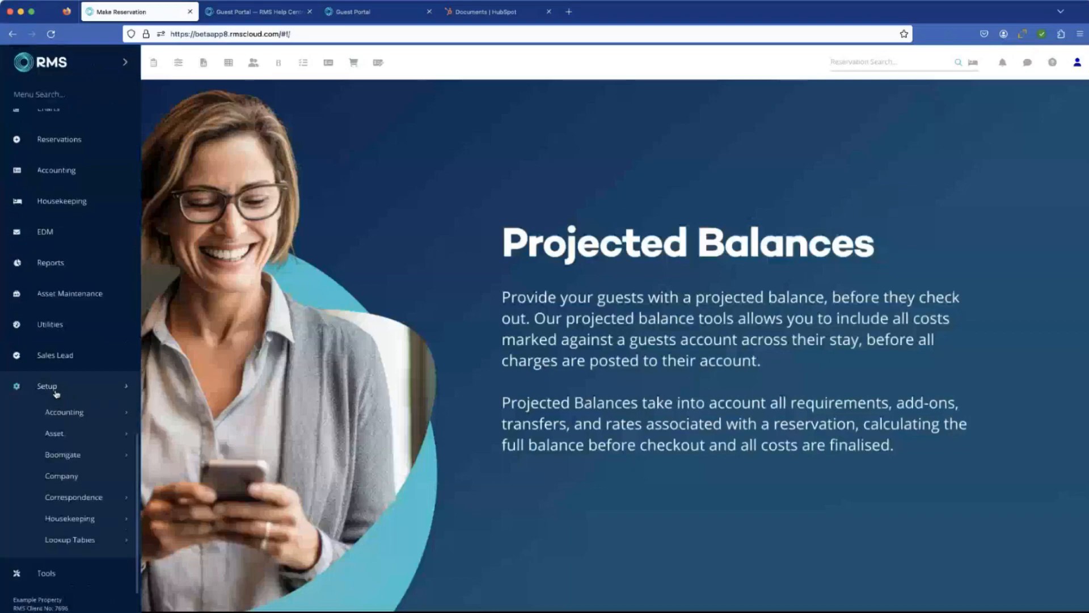
{"action": "scroll", "coordinate": [65, 414], "scroll_direction": "down", "scroll_amount": 10}
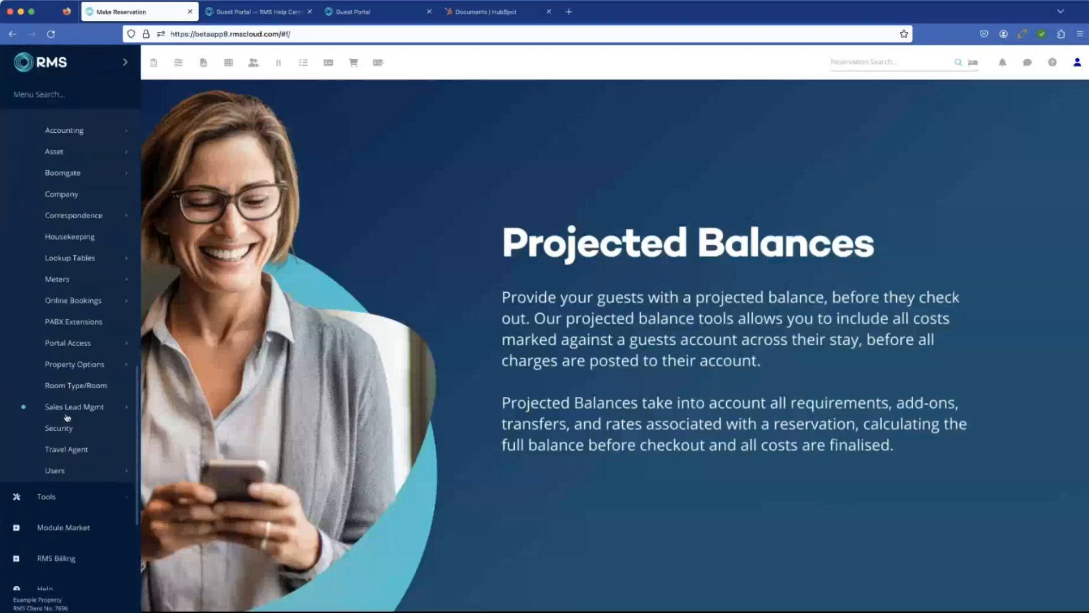
{"action": "left_click", "coordinate": [62, 393]}
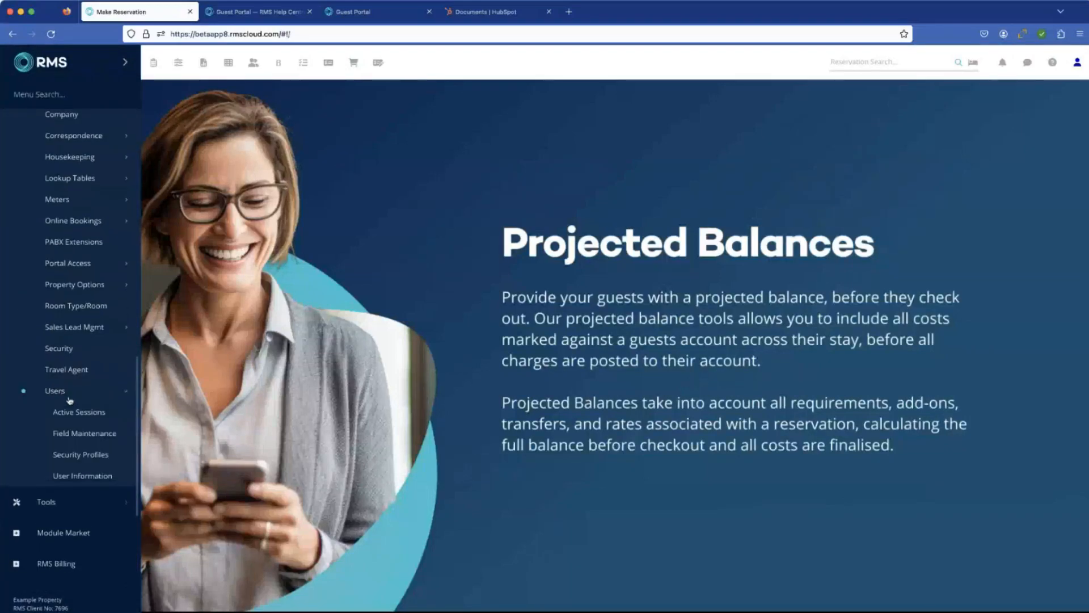
{"action": "left_click", "coordinate": [85, 435]}
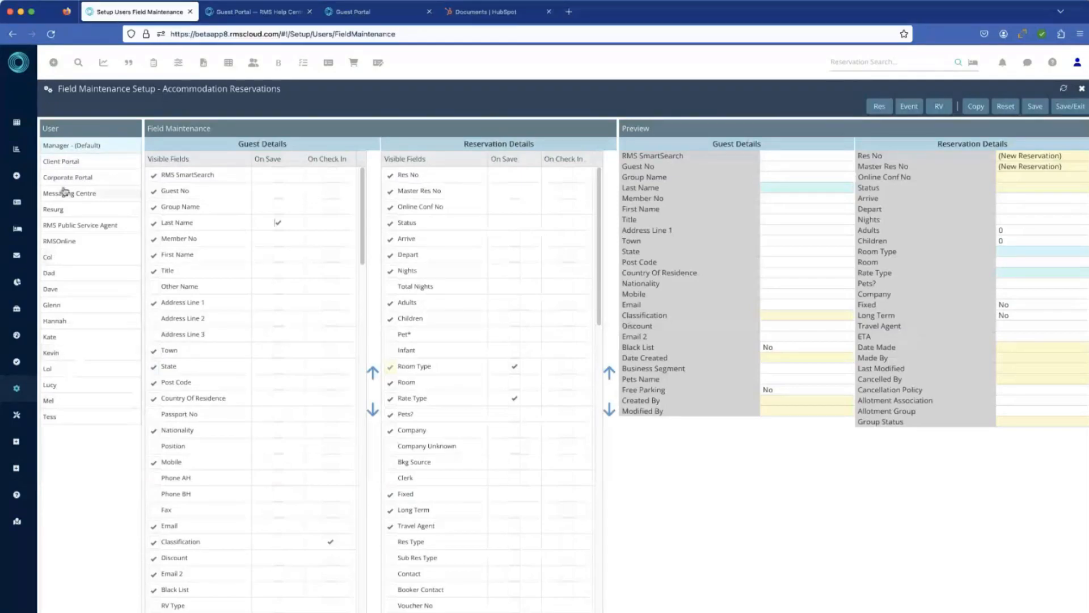
Step: Inspect the Client Portal's visible guest fields, including Guest No, and exit Field Maintenance without saving
{"action": "left_click", "coordinate": [90, 161]}
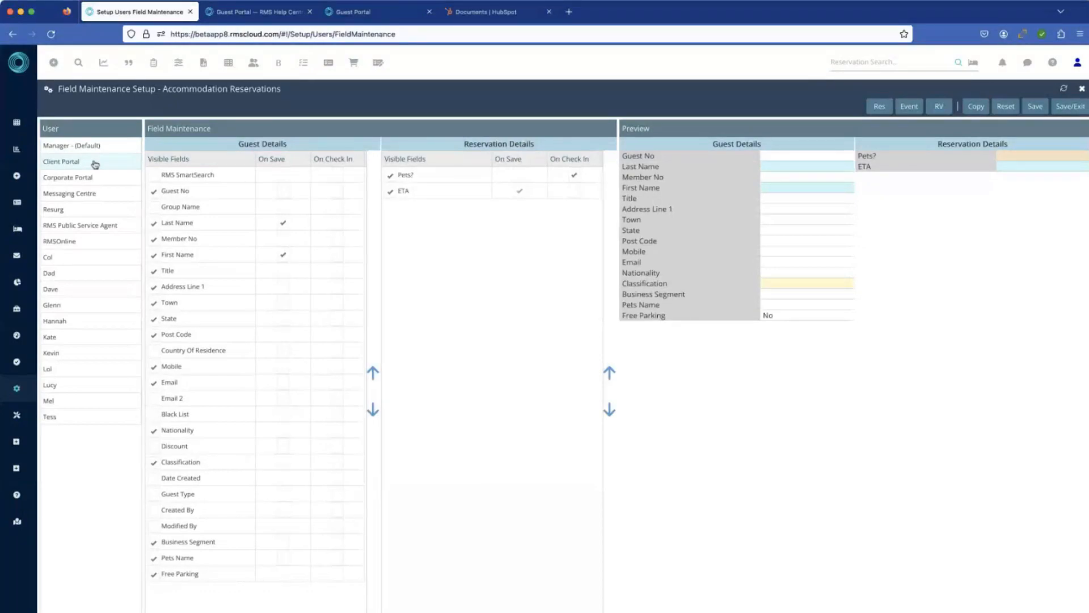
{"action": "left_click", "coordinate": [152, 193]}
{"action": "left_click", "coordinate": [1083, 92]}
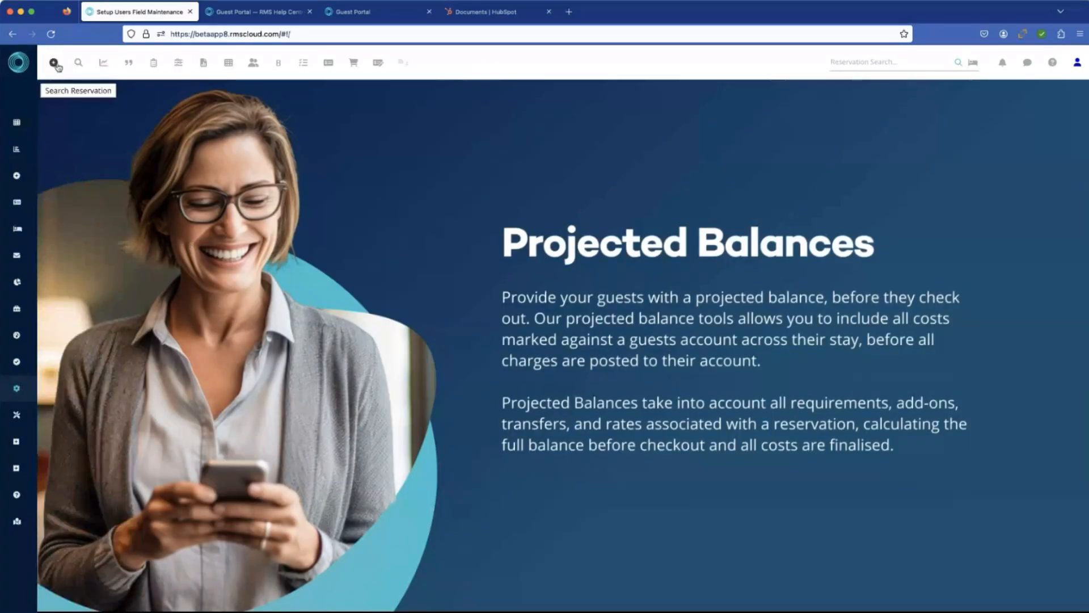
Step: Start a new reservation without a Quick Quote, search for the guest by partial last name, and compare the matches' contact details
{"action": "left_click", "coordinate": [55, 63]}
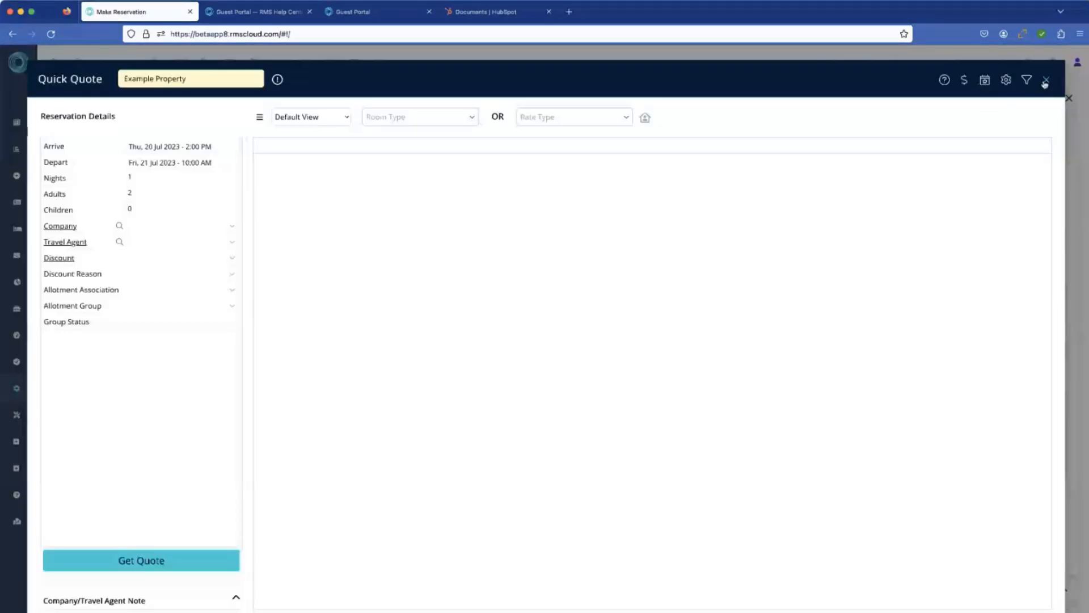
{"action": "left_click", "coordinate": [1046, 80]}
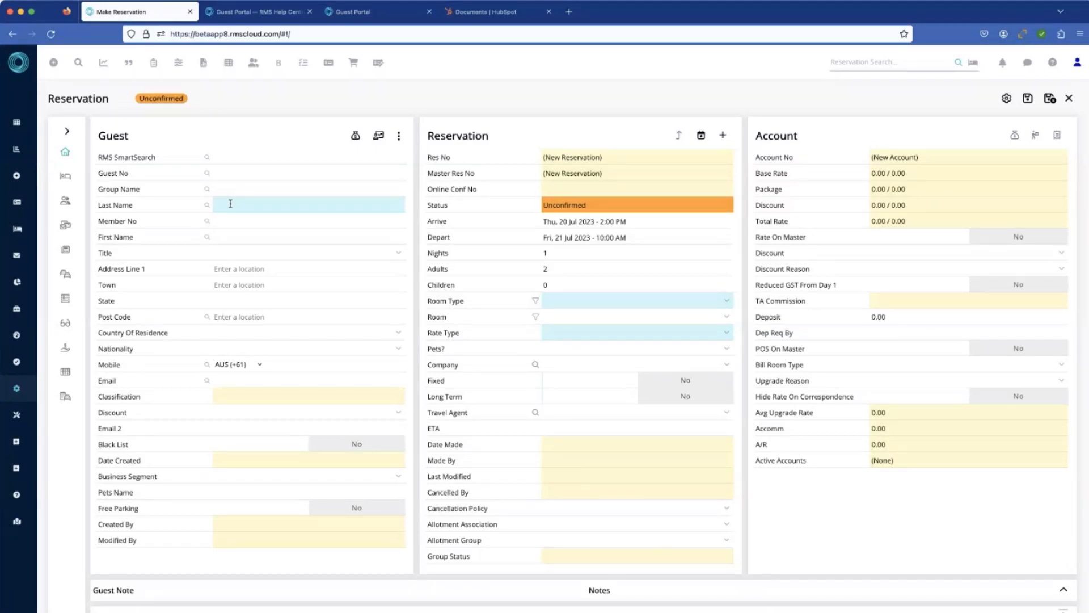
{"action": "type", "text": "aard"}
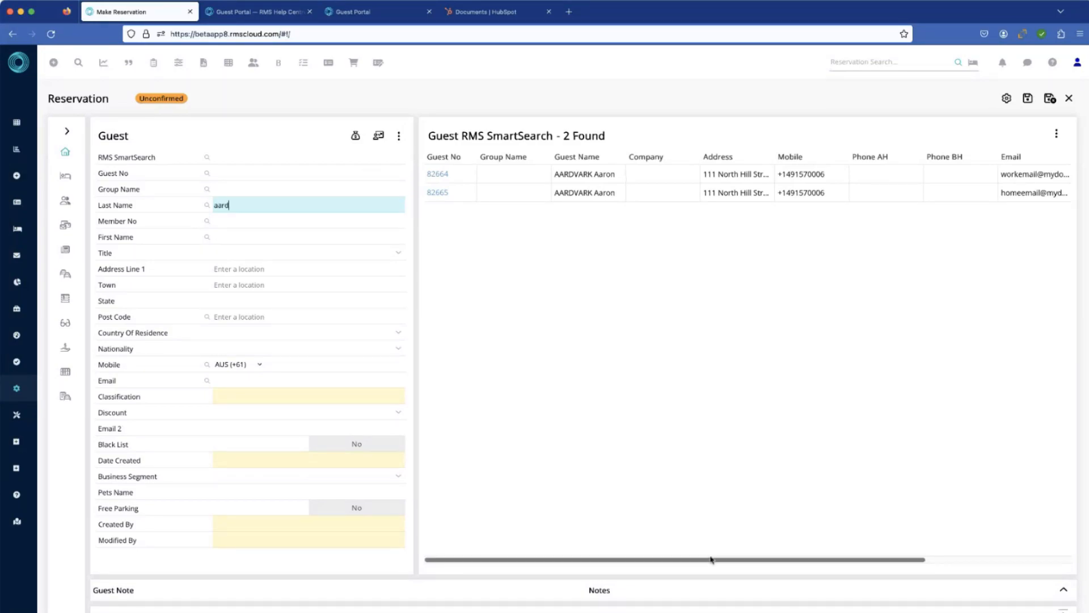
{"action": "left_click_drag", "start_coordinate": [712, 559], "coordinate": [818, 562]}
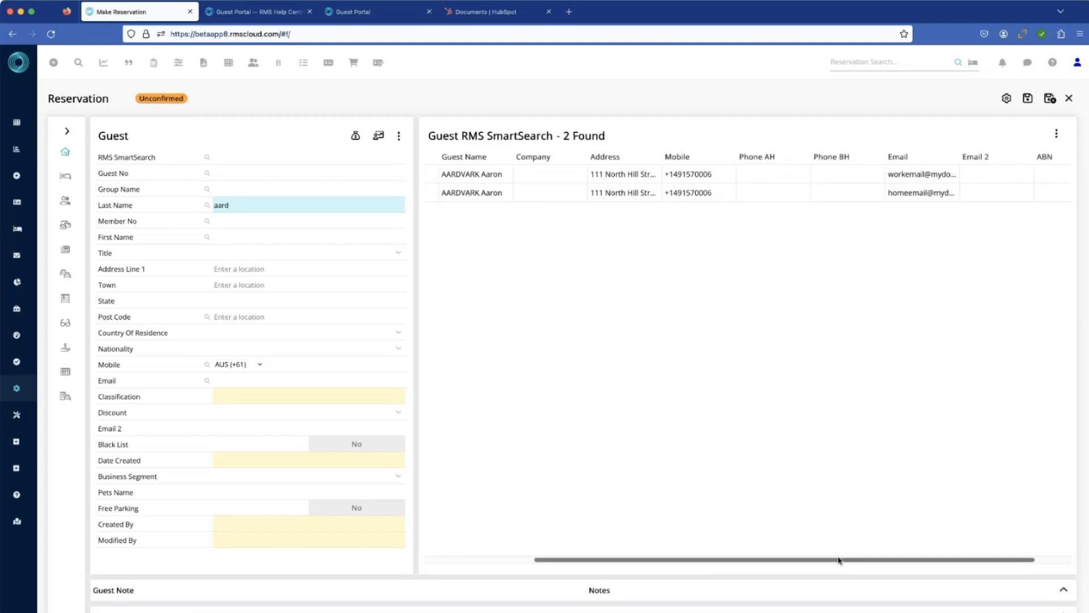
{"action": "left_click_drag", "start_coordinate": [838, 561], "coordinate": [908, 560]}
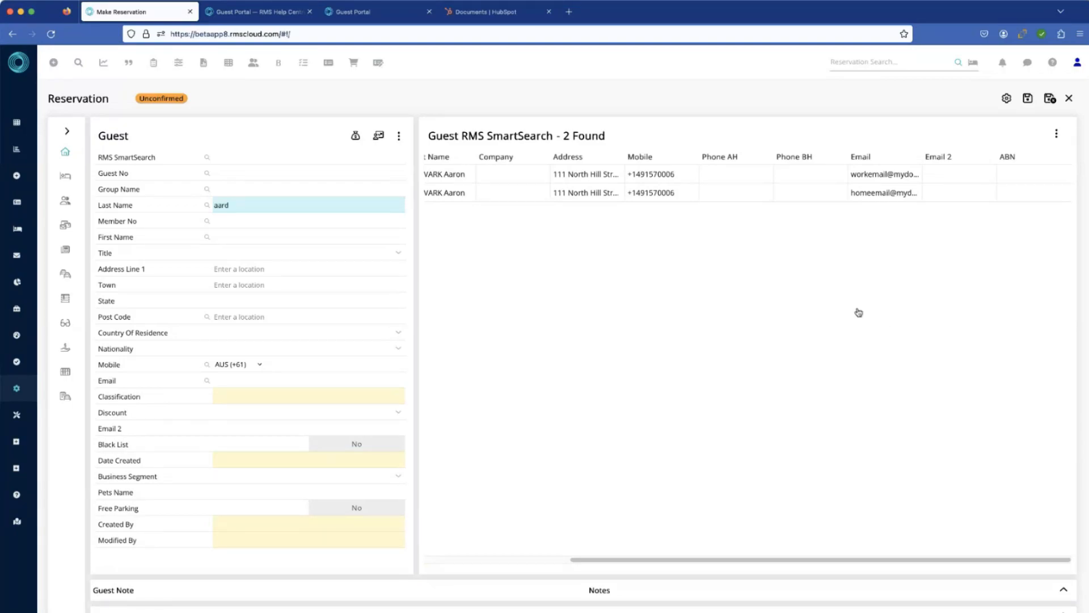
Step: Merge all the matching guest records into one that keeps the home email, confirm the merge, and close Merge Guest
{"action": "left_click", "coordinate": [1057, 134]}
{"action": "left_click", "coordinate": [1061, 143]}
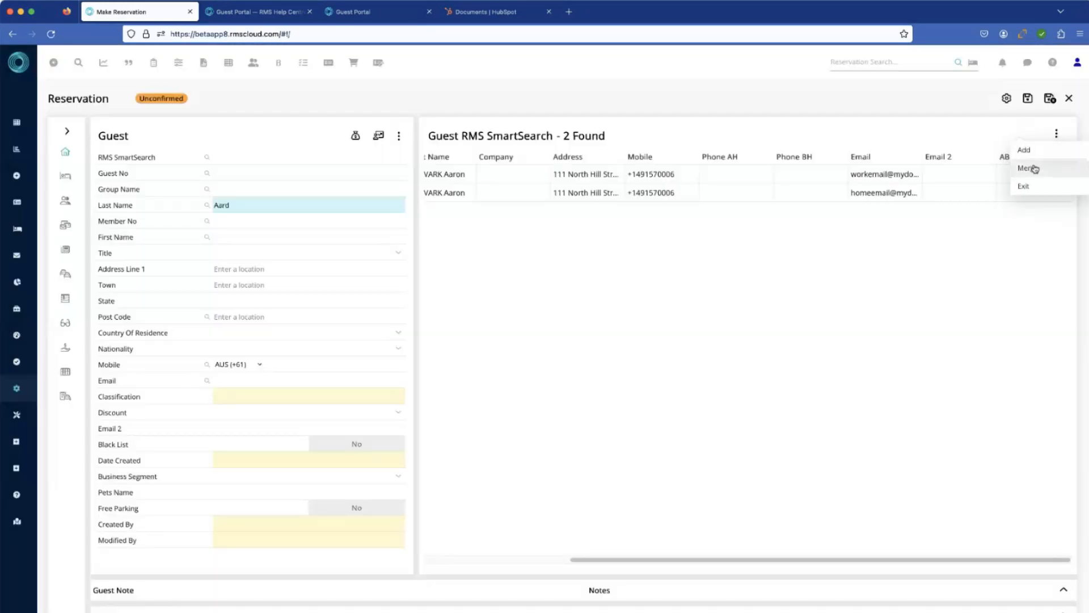
{"action": "left_click", "coordinate": [1027, 168]}
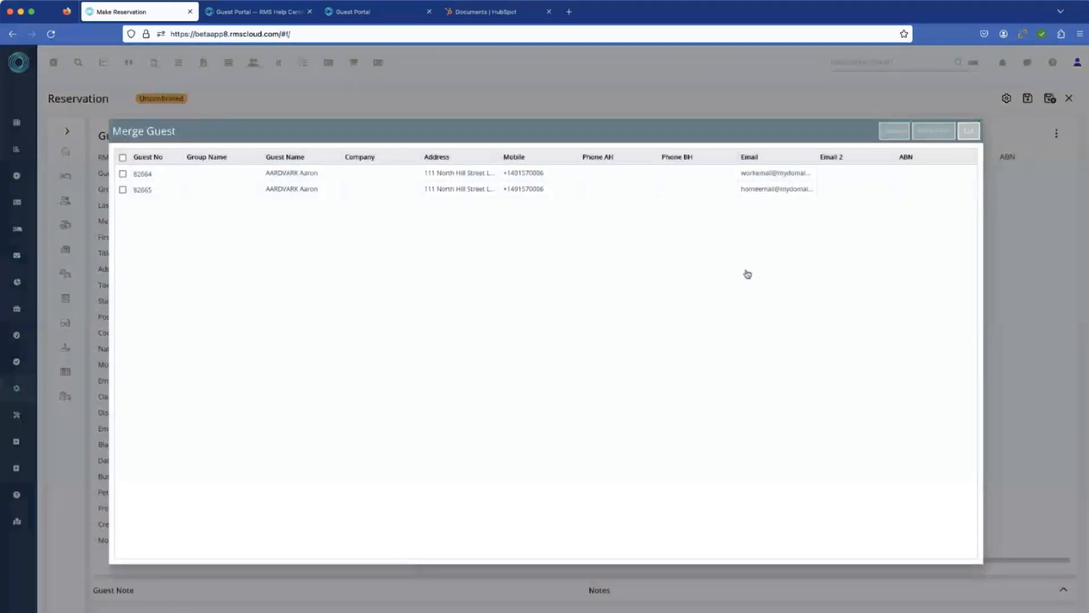
{"action": "left_click", "coordinate": [123, 158]}
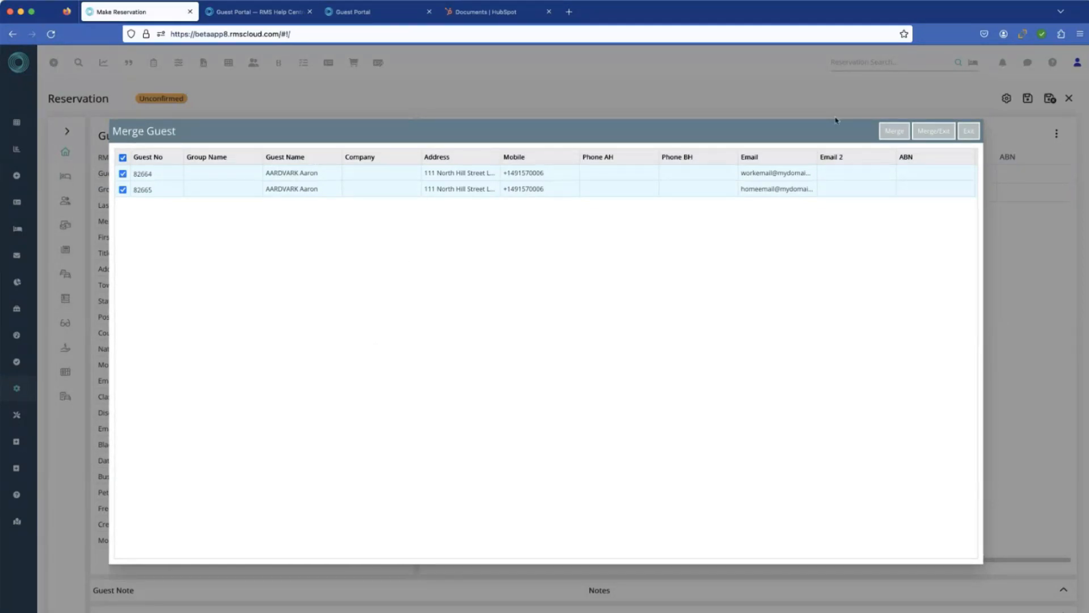
{"action": "left_click", "coordinate": [895, 133]}
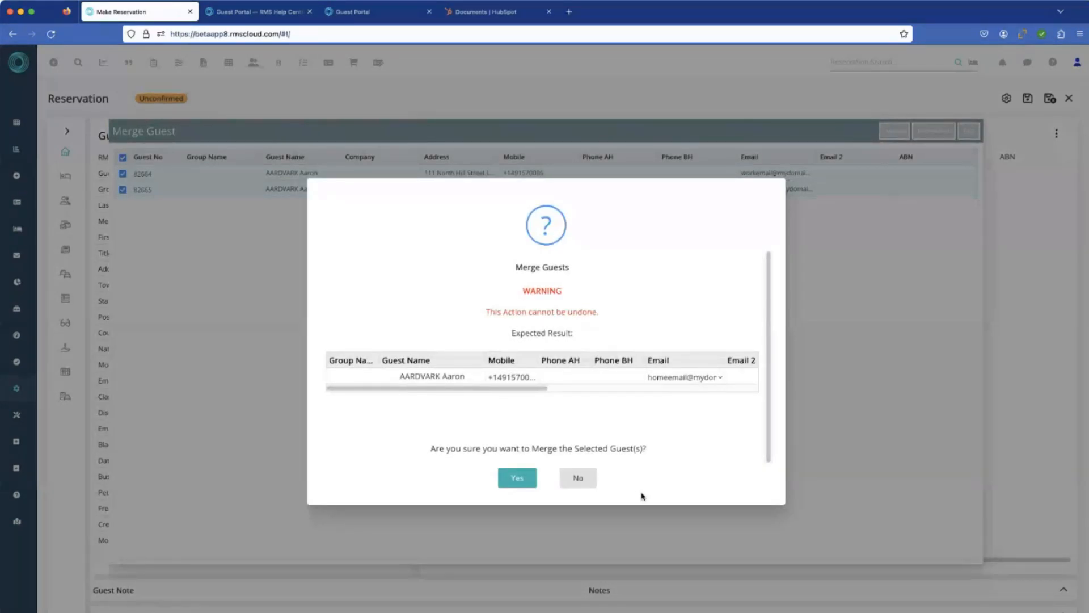
{"action": "left_click", "coordinate": [517, 480]}
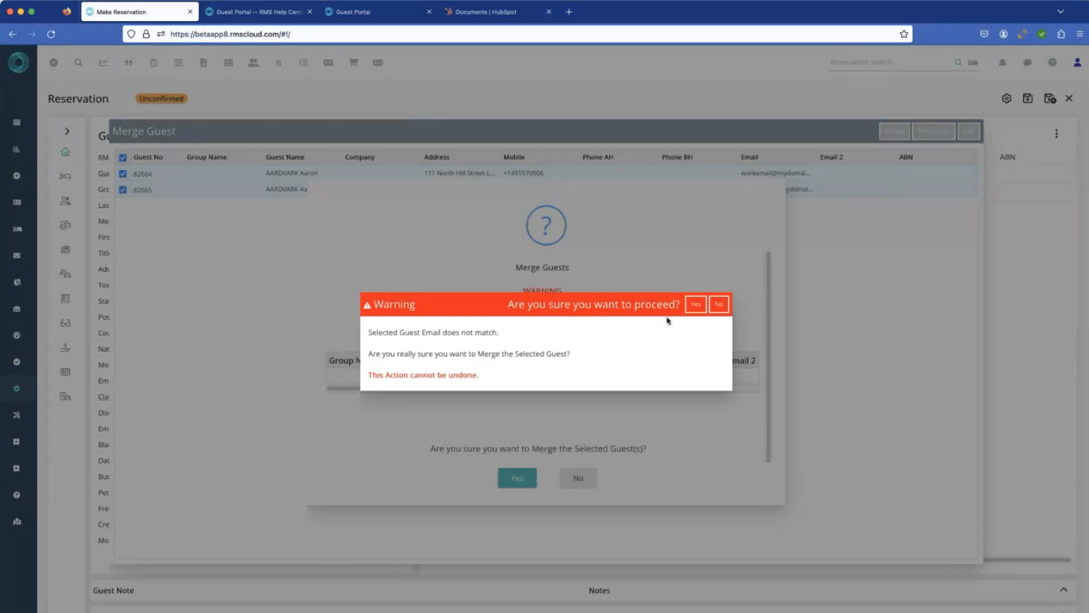
{"action": "left_click", "coordinate": [695, 305]}
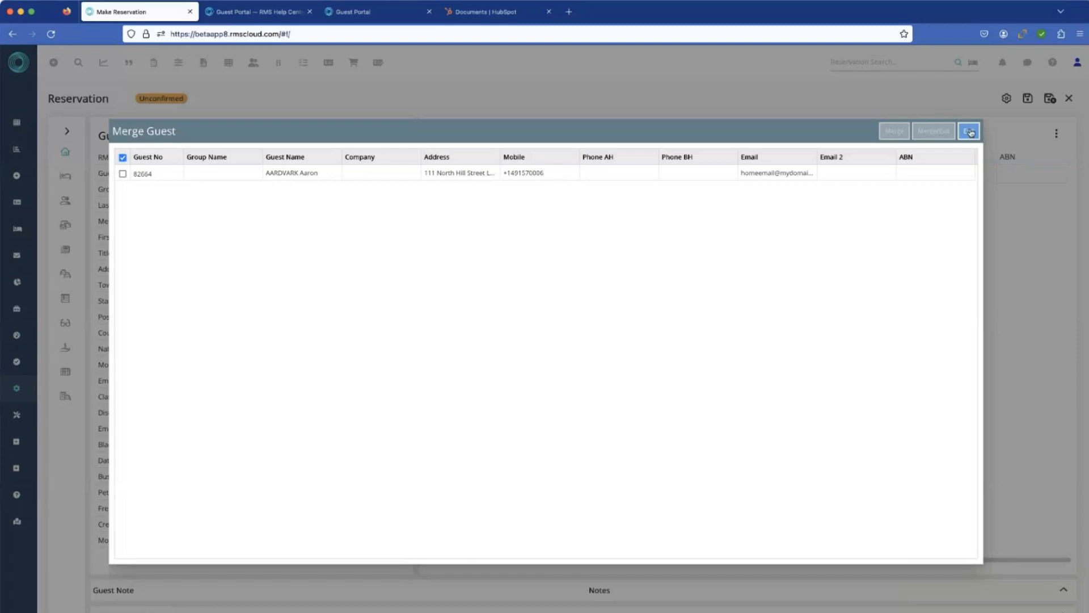
{"action": "left_click", "coordinate": [969, 132]}
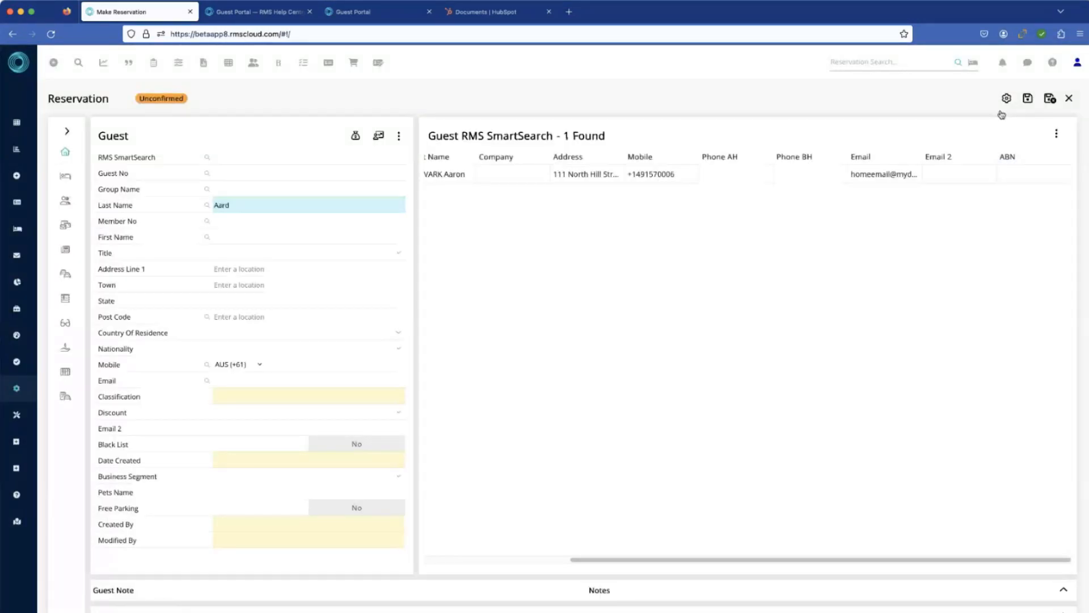
Step: Try to save the incomplete reservation on exit, and leave it without saving
{"action": "left_click", "coordinate": [1069, 99]}
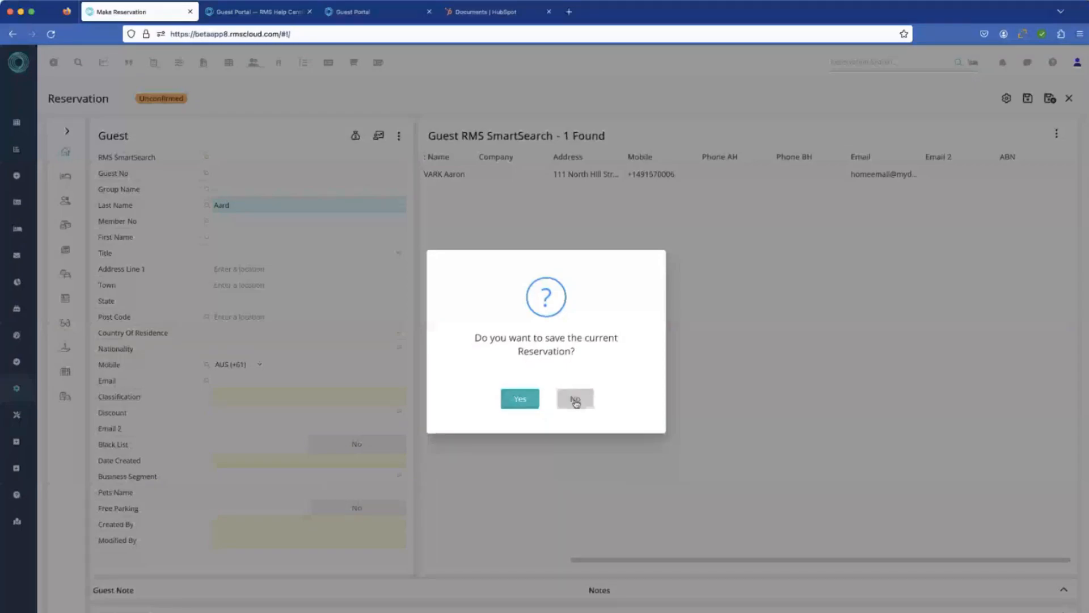
{"action": "left_click", "coordinate": [517, 399]}
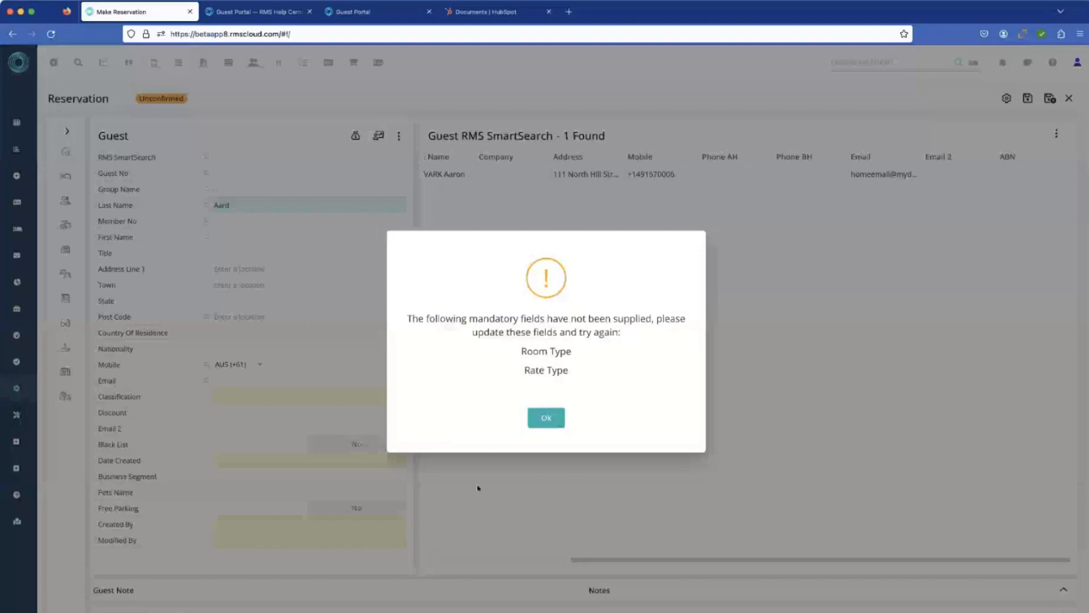
{"action": "left_click", "coordinate": [551, 422]}
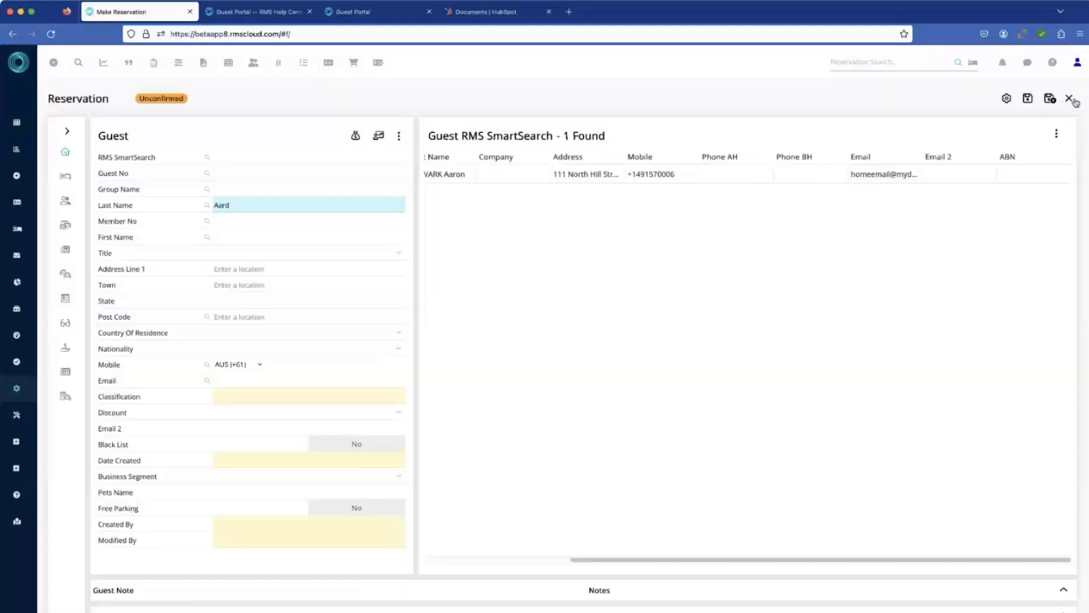
{"action": "left_click", "coordinate": [1069, 98]}
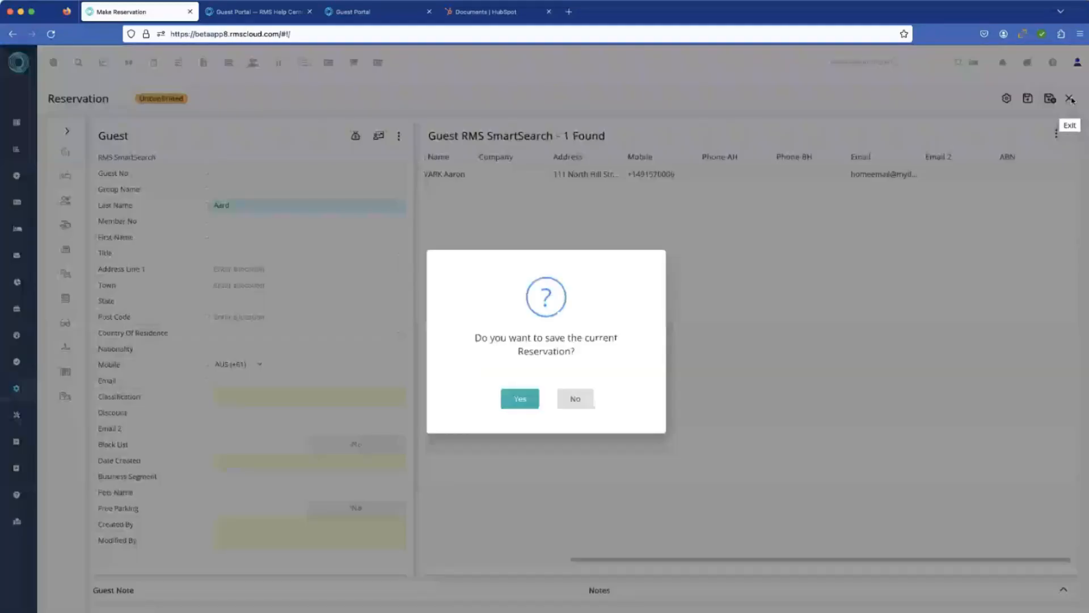
{"action": "left_click", "coordinate": [575, 399]}
Step: Look through the Utilities options in the navigation for Guest Merge
{"action": "mouse_move", "coordinate": [22, 358]}
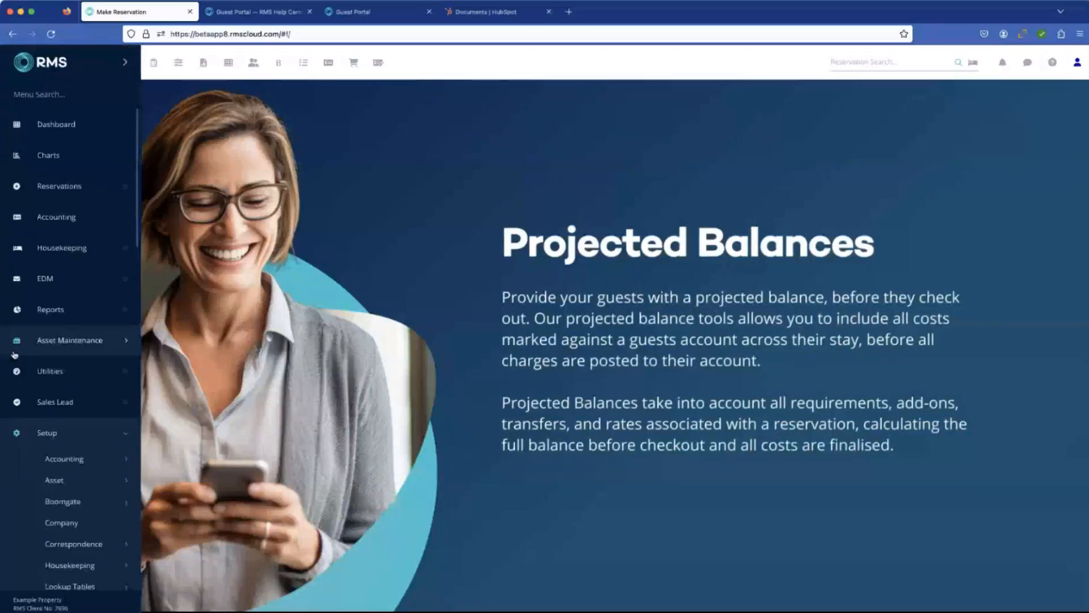
{"action": "left_click", "coordinate": [62, 375]}
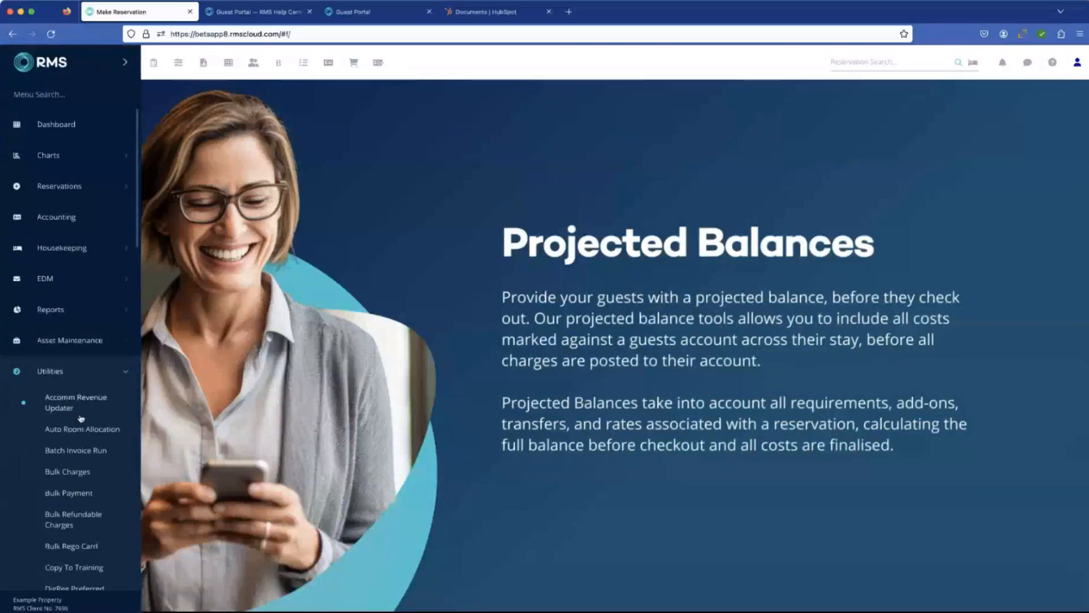
{"action": "scroll", "coordinate": [82, 416], "scroll_direction": "down", "scroll_amount": 2}
{"action": "scroll", "coordinate": [82, 415], "scroll_direction": "down", "scroll_amount": 5}
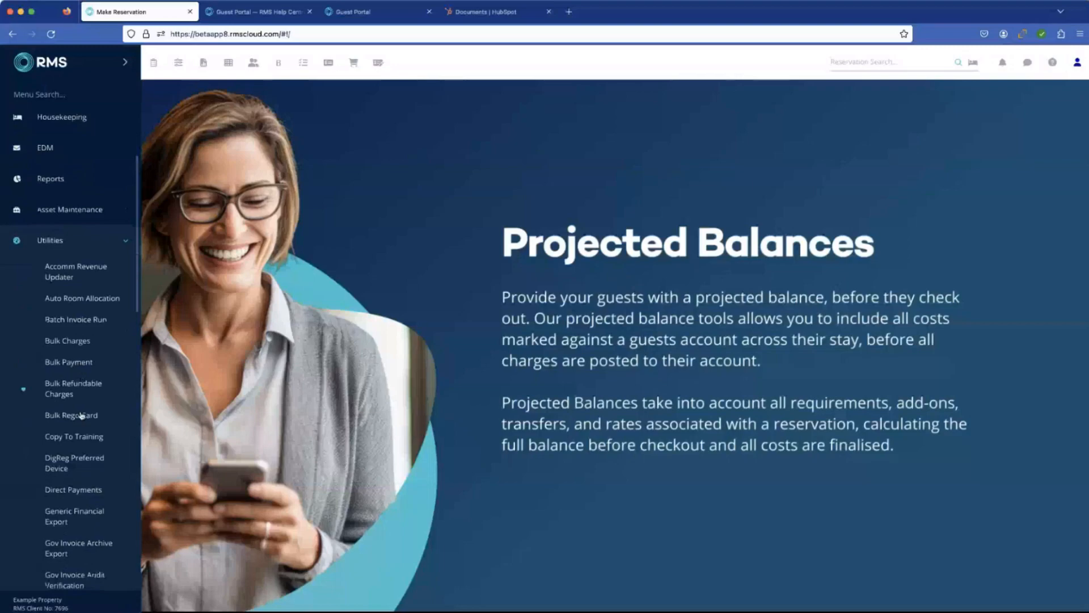
{"action": "scroll", "coordinate": [81, 416], "scroll_direction": "down", "scroll_amount": 6}
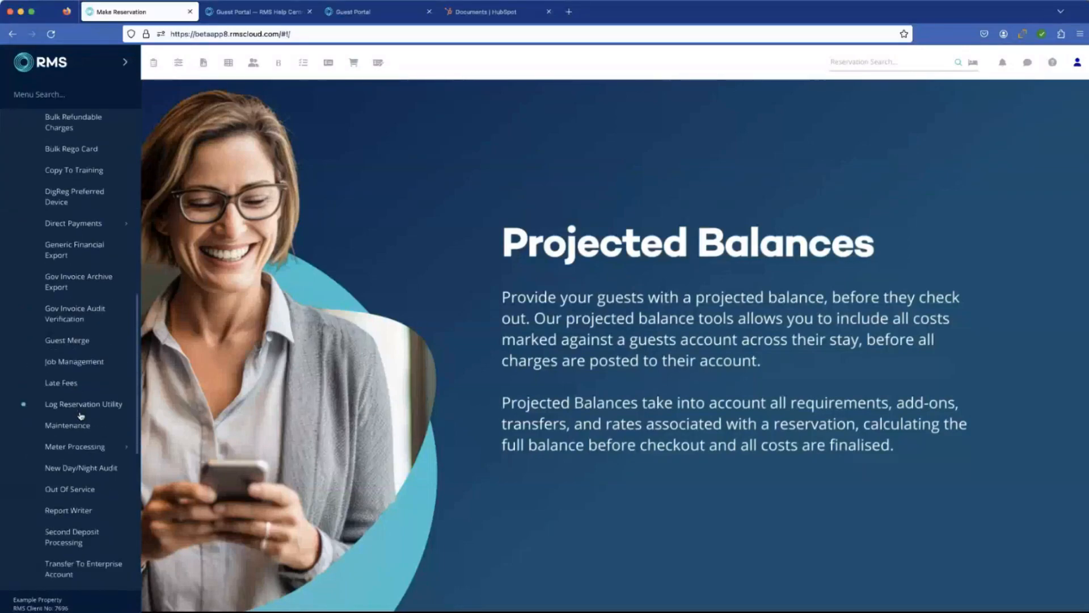
{"action": "scroll", "coordinate": [80, 415], "scroll_direction": "down", "scroll_amount": 1}
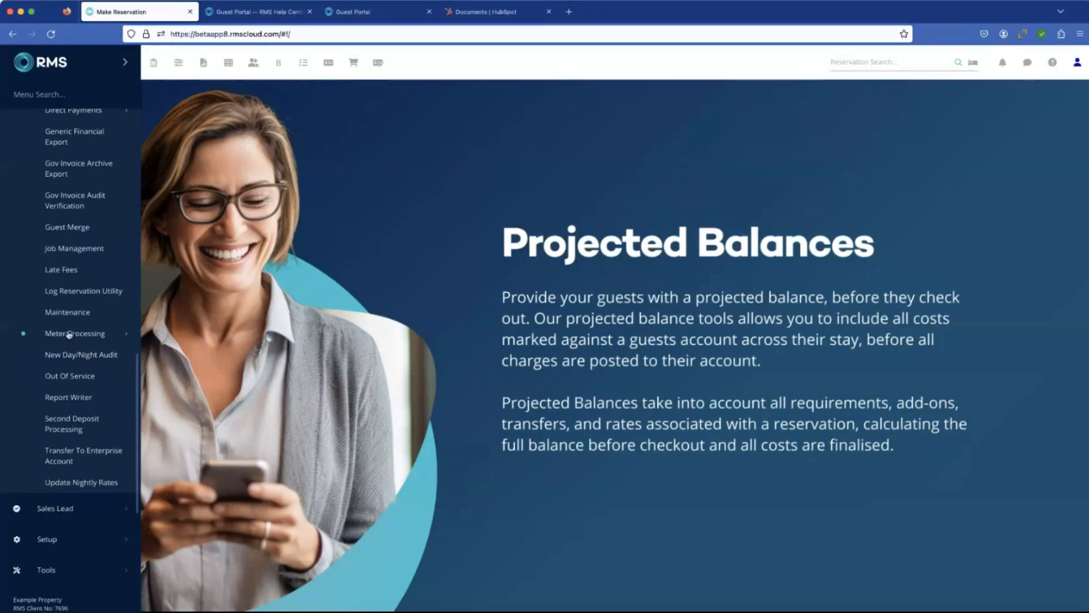
{"action": "scroll", "coordinate": [70, 331], "scroll_direction": "up", "scroll_amount": 5}
{"action": "scroll", "coordinate": [69, 328], "scroll_direction": "up", "scroll_amount": 5}
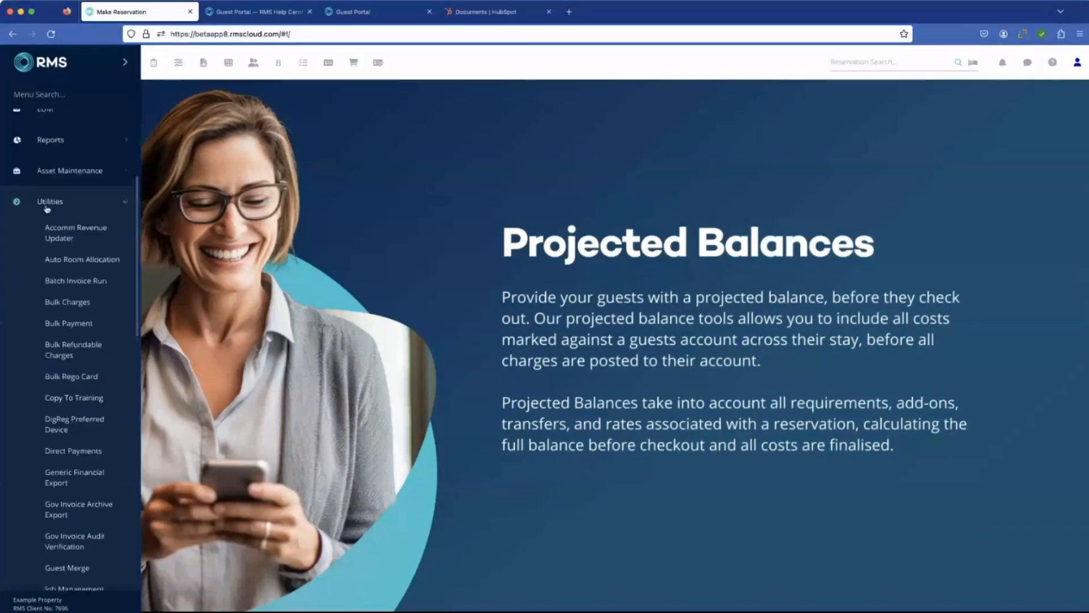
Step: Open the Guest Merge utility, go through its name, mobile and email pattern matches and the Auto Merge Enabled option, and exit without saving
{"action": "left_click", "coordinate": [50, 202]}
{"action": "left_click", "coordinate": [57, 203]}
{"action": "scroll", "coordinate": [77, 276], "scroll_direction": "down", "scroll_amount": 2}
{"action": "scroll", "coordinate": [78, 274], "scroll_direction": "down", "scroll_amount": 5}
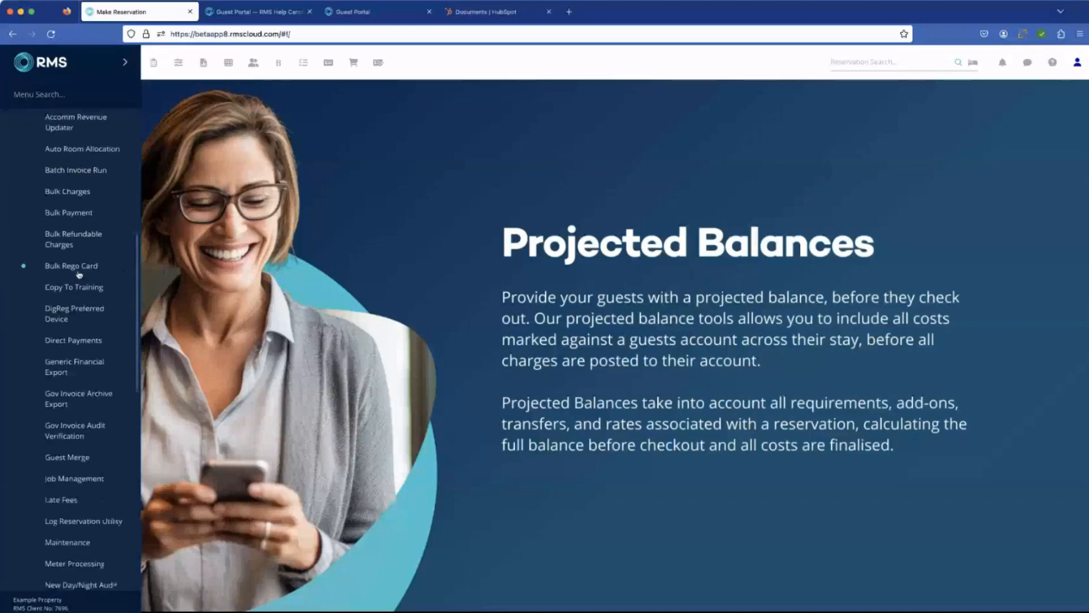
{"action": "left_click", "coordinate": [80, 357]}
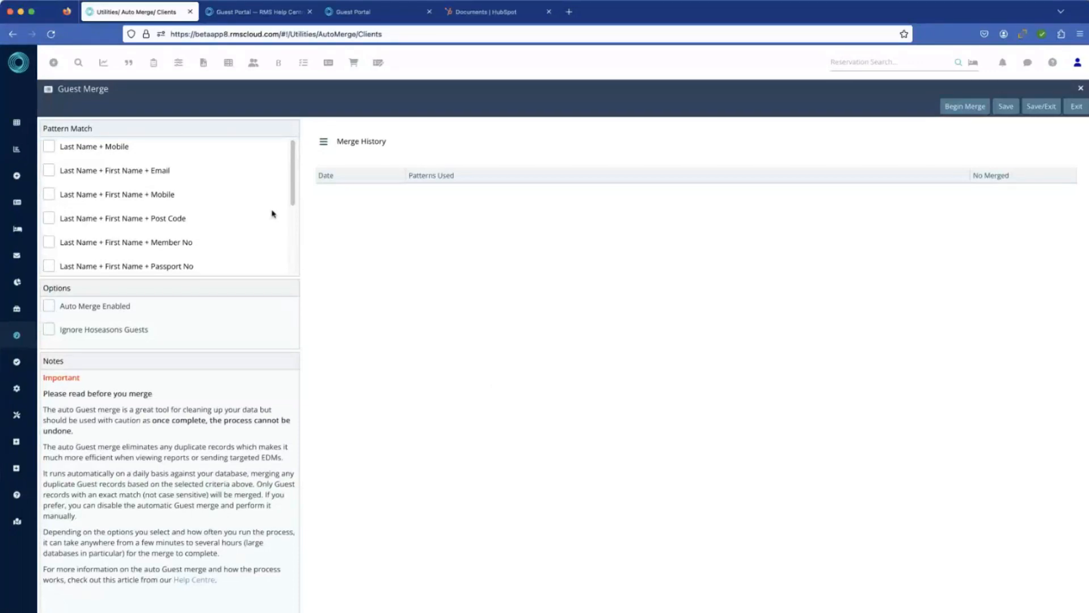
{"action": "left_click", "coordinate": [49, 147]}
{"action": "left_click", "coordinate": [48, 172]}
{"action": "left_click", "coordinate": [49, 309]}
{"action": "left_click", "coordinate": [1077, 107]}
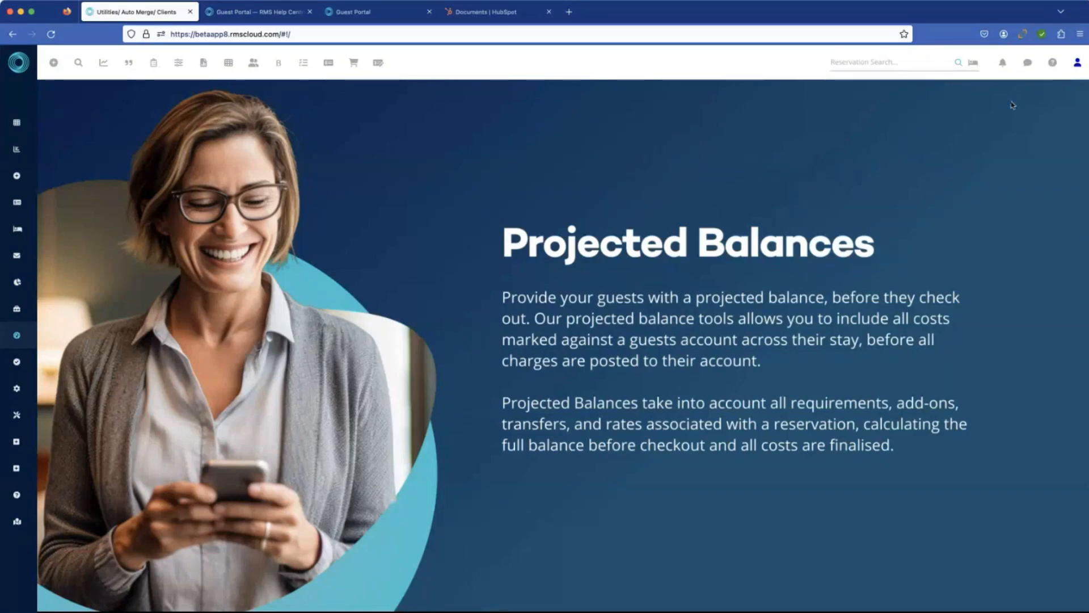
{"action": "mouse_move", "coordinate": [54, 158]}
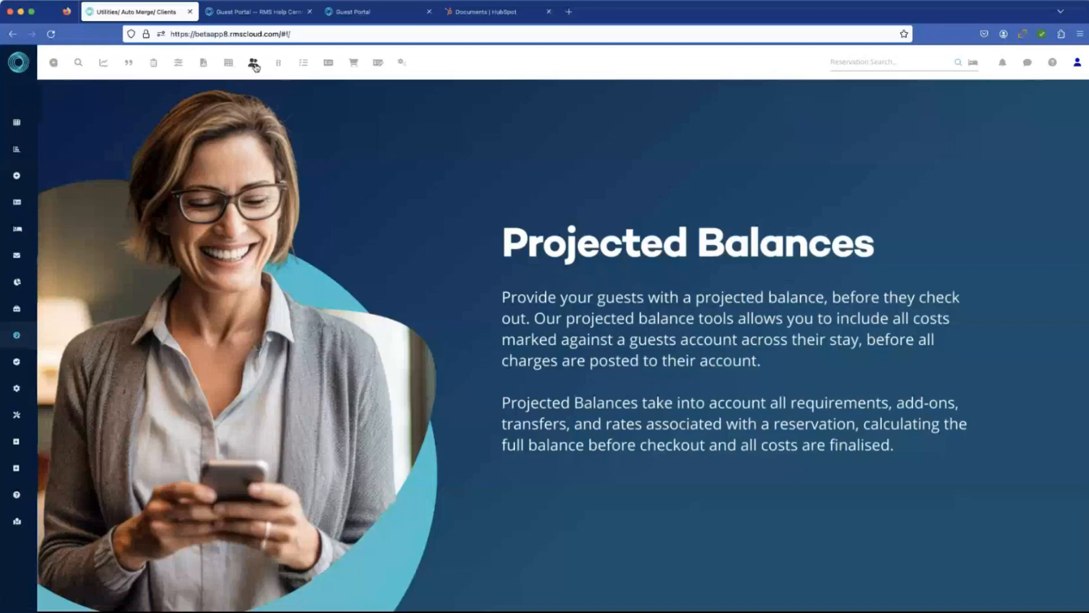
{"action": "mouse_move", "coordinate": [68, 428]}
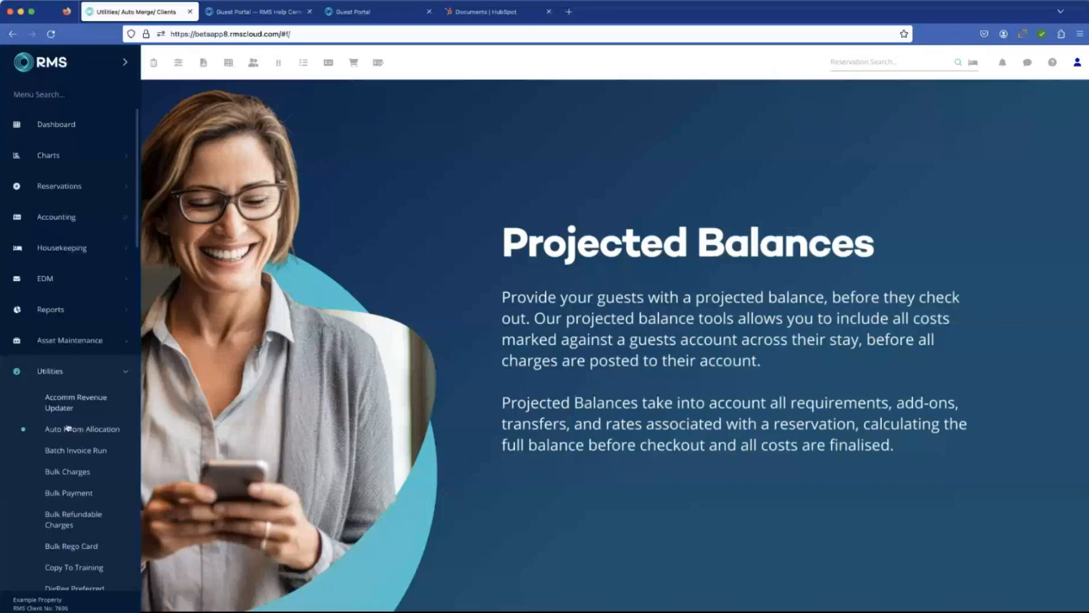
{"action": "scroll", "coordinate": [69, 426], "scroll_direction": "down", "scroll_amount": 5}
{"action": "scroll", "coordinate": [69, 427], "scroll_direction": "down", "scroll_amount": 5}
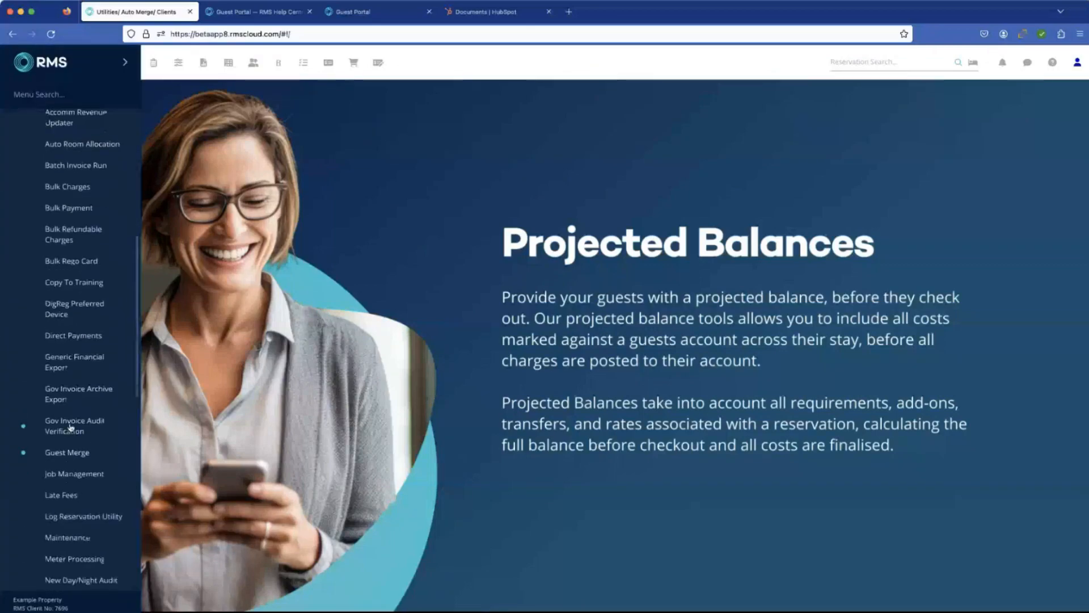
{"action": "scroll", "coordinate": [74, 423], "scroll_direction": "down", "scroll_amount": 1}
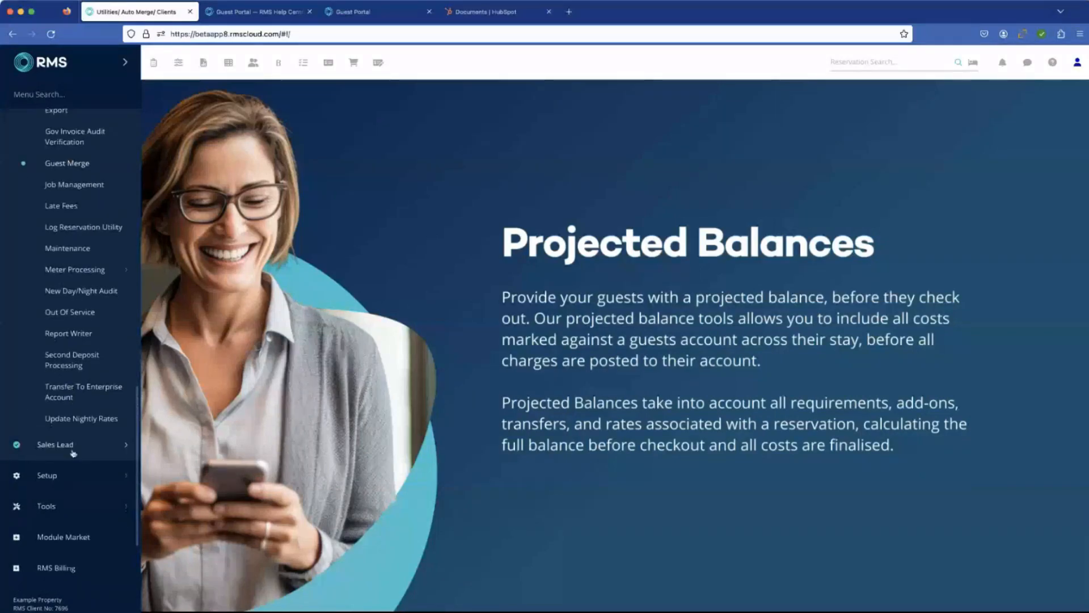
{"action": "scroll", "coordinate": [68, 431], "scroll_direction": "down", "scroll_amount": 2}
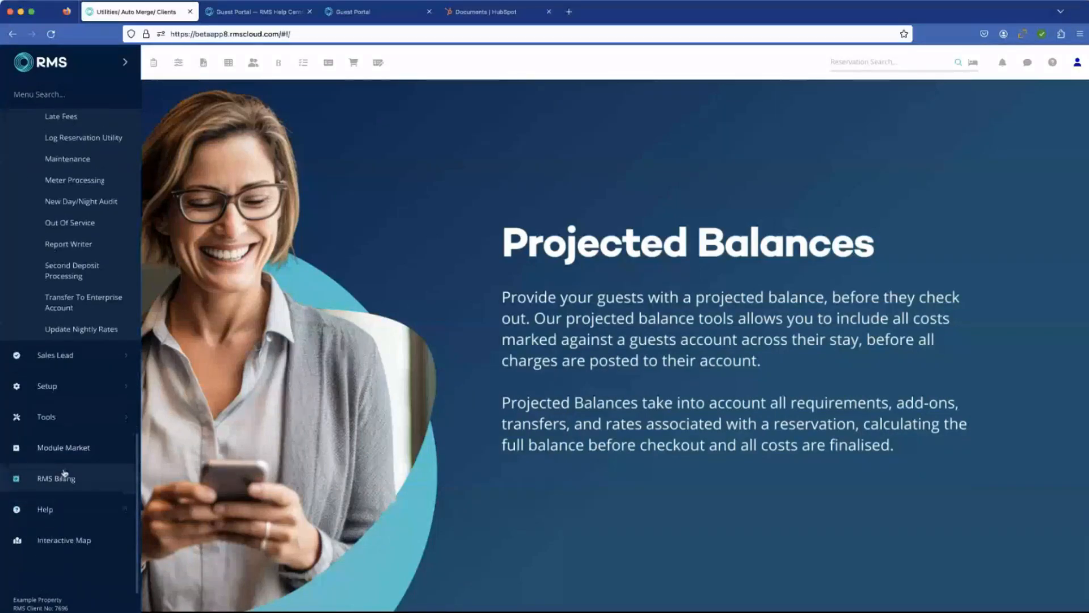
{"action": "left_click", "coordinate": [52, 384]}
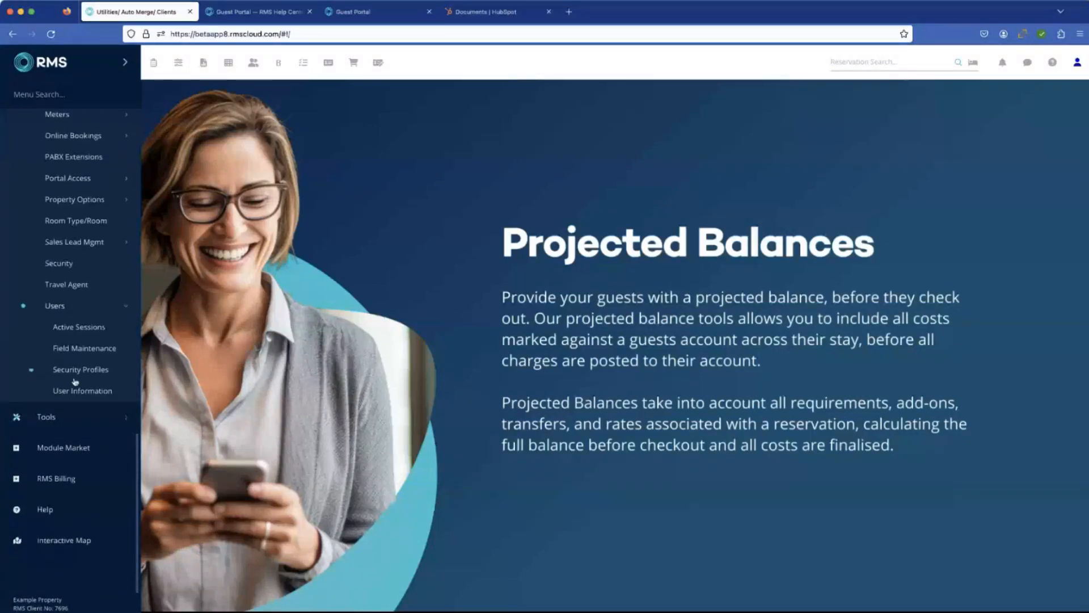
{"action": "left_click", "coordinate": [80, 392]}
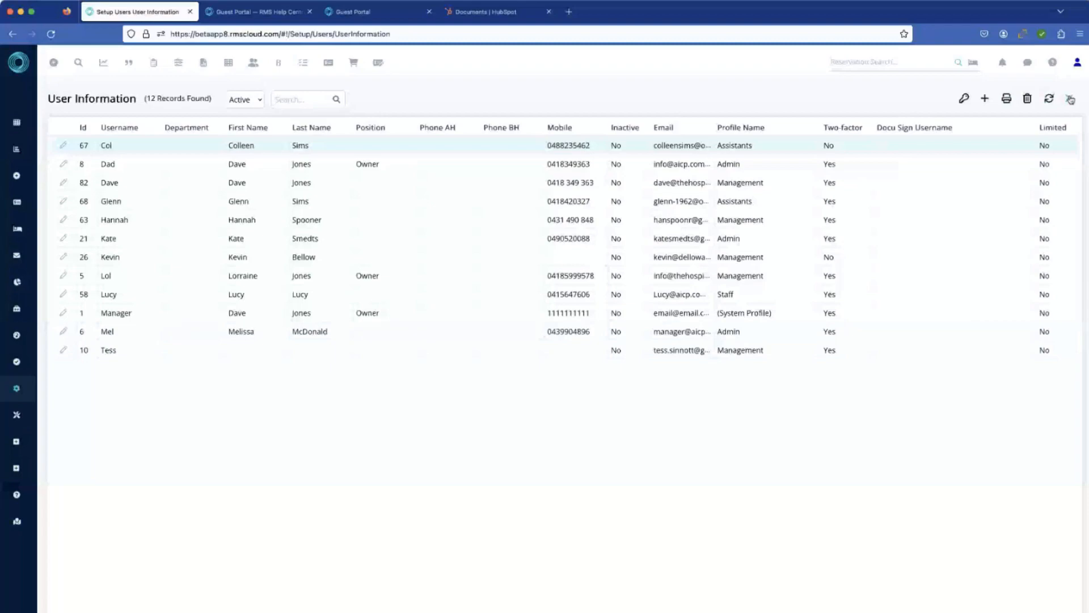
{"action": "left_click", "coordinate": [1069, 99]}
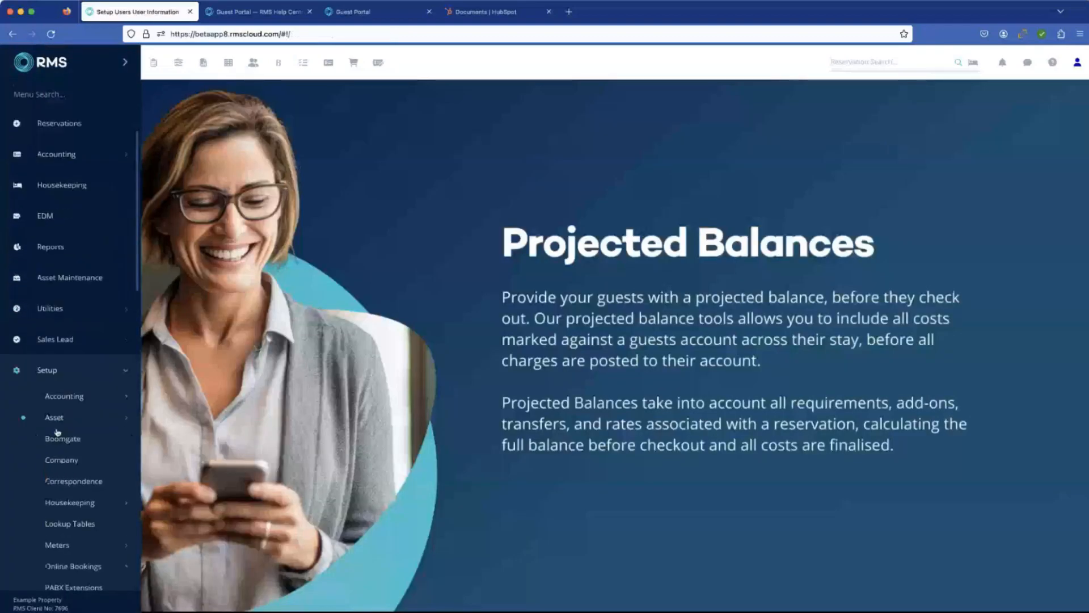
Step: Open the users' Field Maintenance, make Marketing Opt Out a visible guest field for the default Manager user, and leave without saving
{"action": "scroll", "coordinate": [58, 433], "scroll_direction": "down", "scroll_amount": 8}
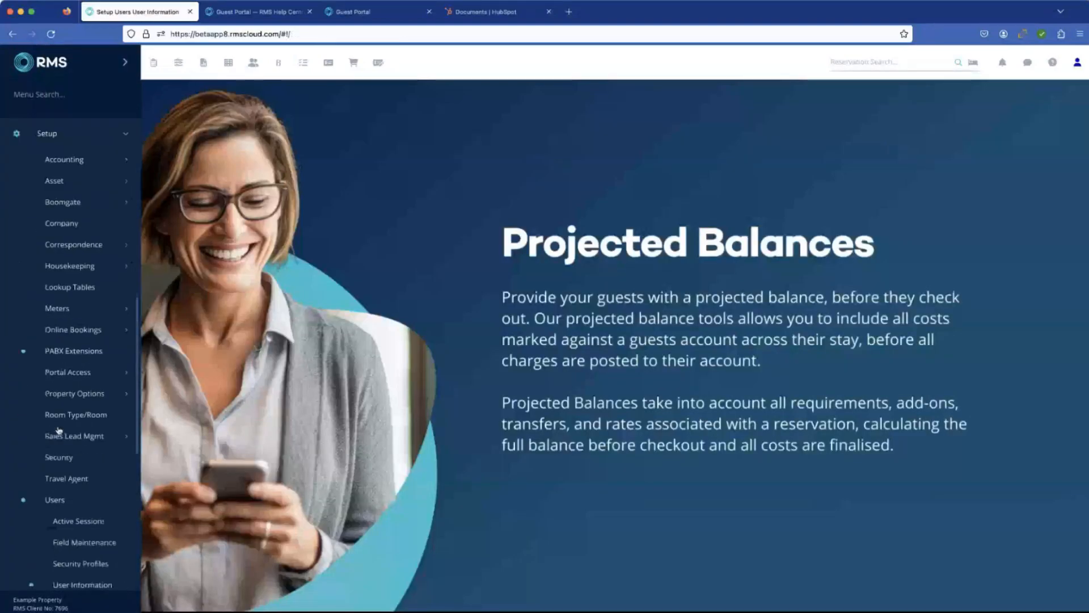
{"action": "left_click", "coordinate": [76, 512]}
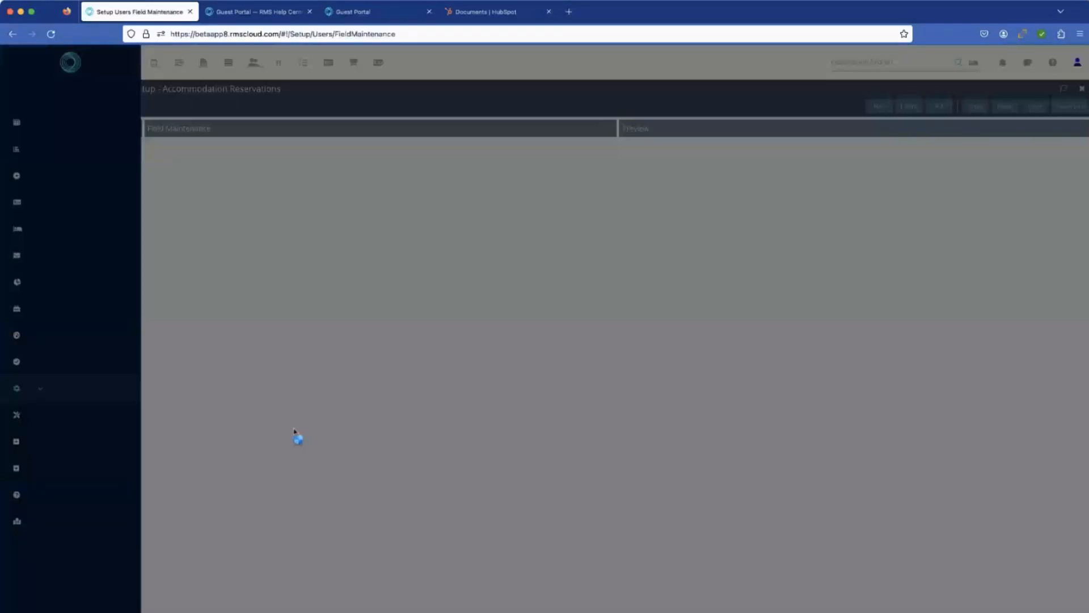
{"action": "scroll", "coordinate": [260, 441], "scroll_direction": "down", "scroll_amount": 3}
{"action": "scroll", "coordinate": [259, 440], "scroll_direction": "down", "scroll_amount": 6}
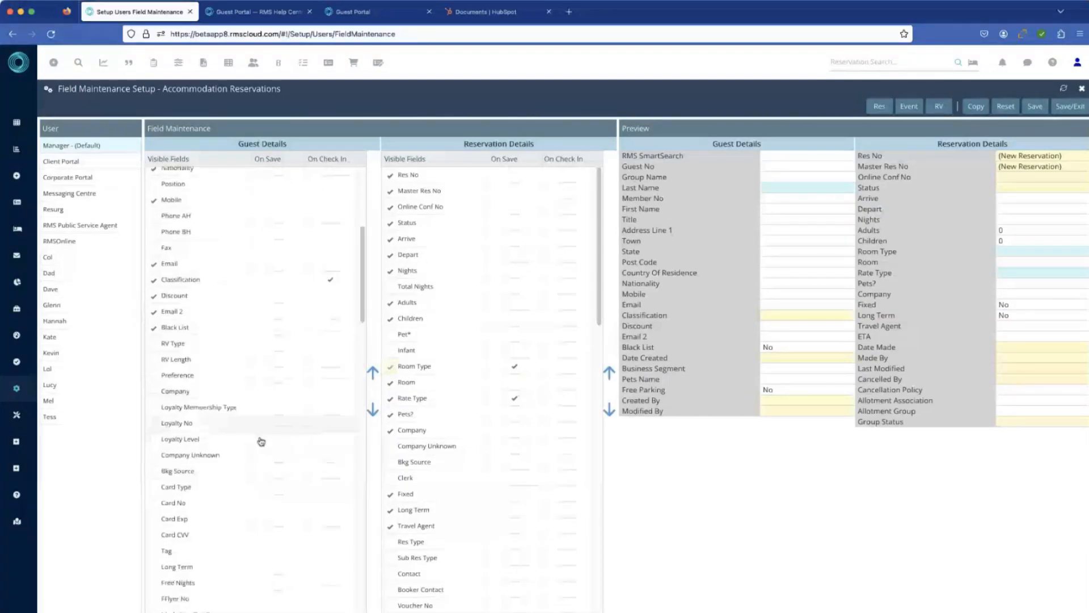
{"action": "scroll", "coordinate": [261, 441], "scroll_direction": "down", "scroll_amount": 6}
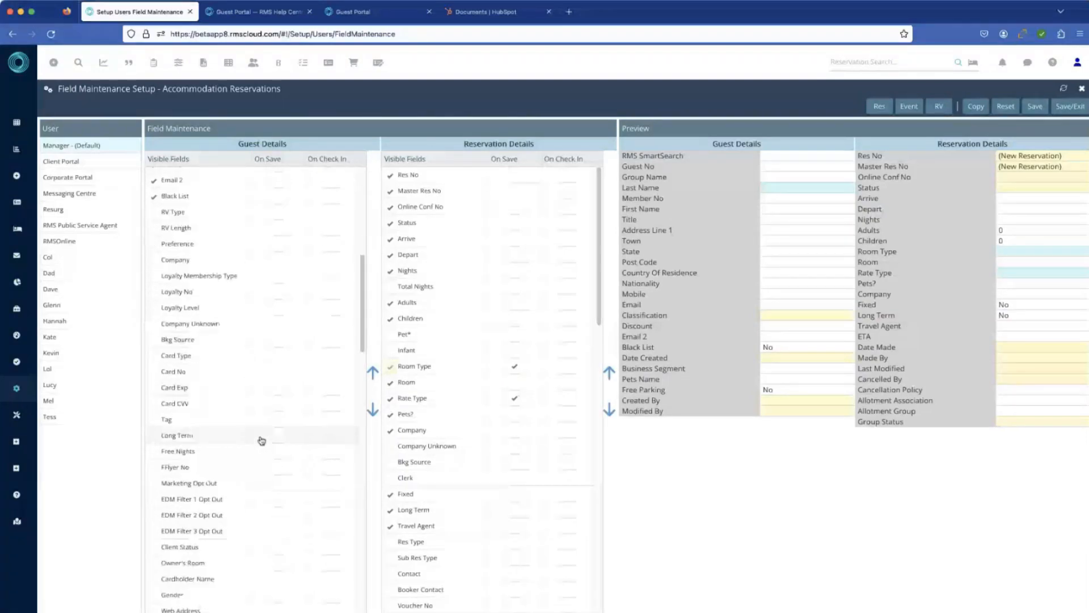
{"action": "scroll", "coordinate": [261, 438], "scroll_direction": "down", "scroll_amount": 2}
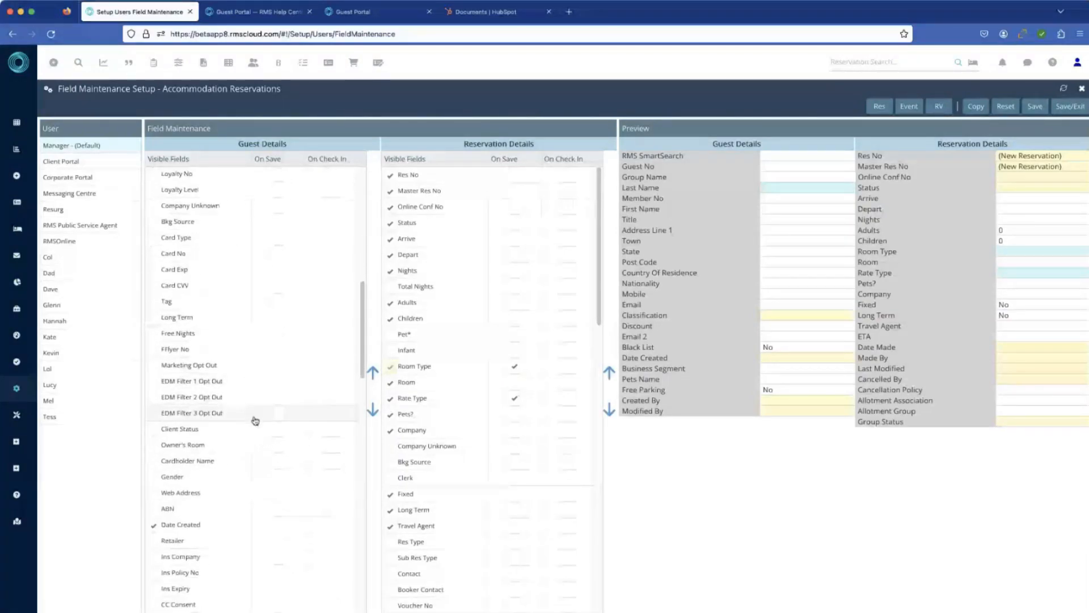
{"action": "scroll", "coordinate": [206, 370], "scroll_direction": "up", "scroll_amount": 1}
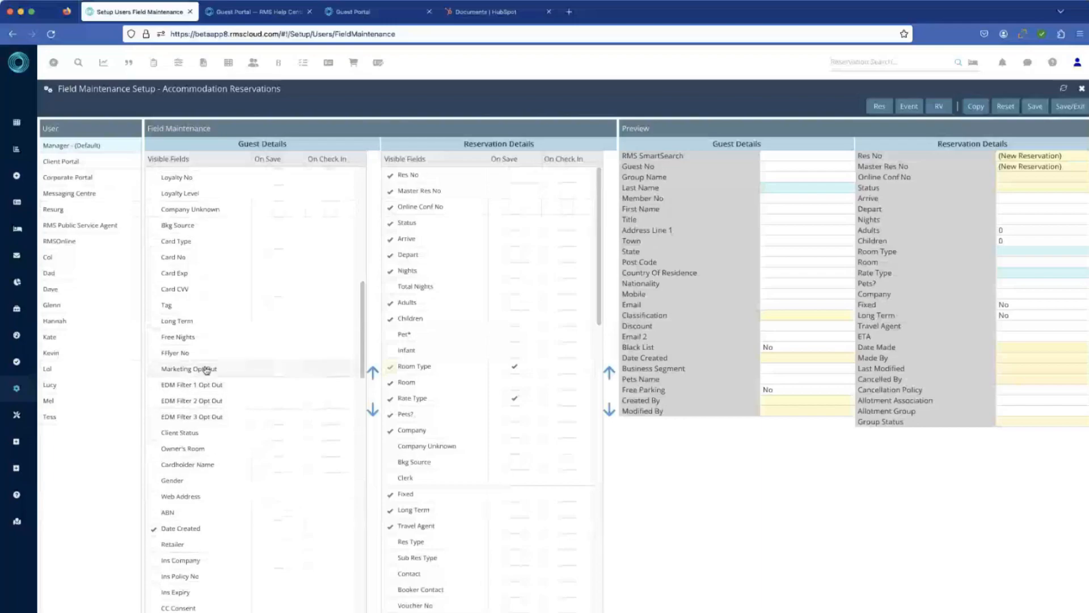
{"action": "left_click", "coordinate": [154, 370]}
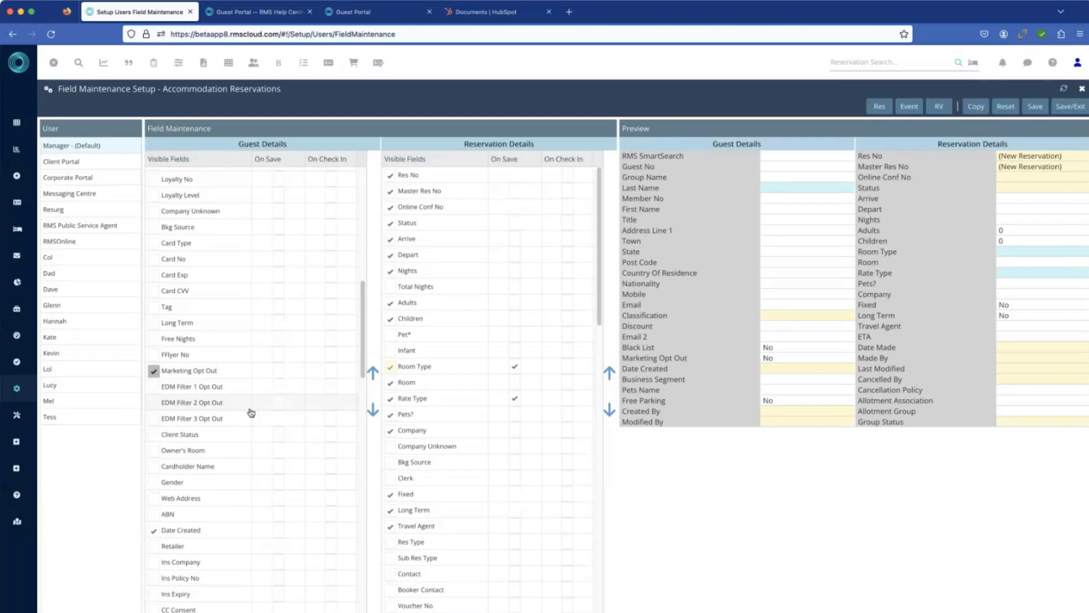
{"action": "scroll", "coordinate": [195, 461], "scroll_direction": "down", "scroll_amount": 5}
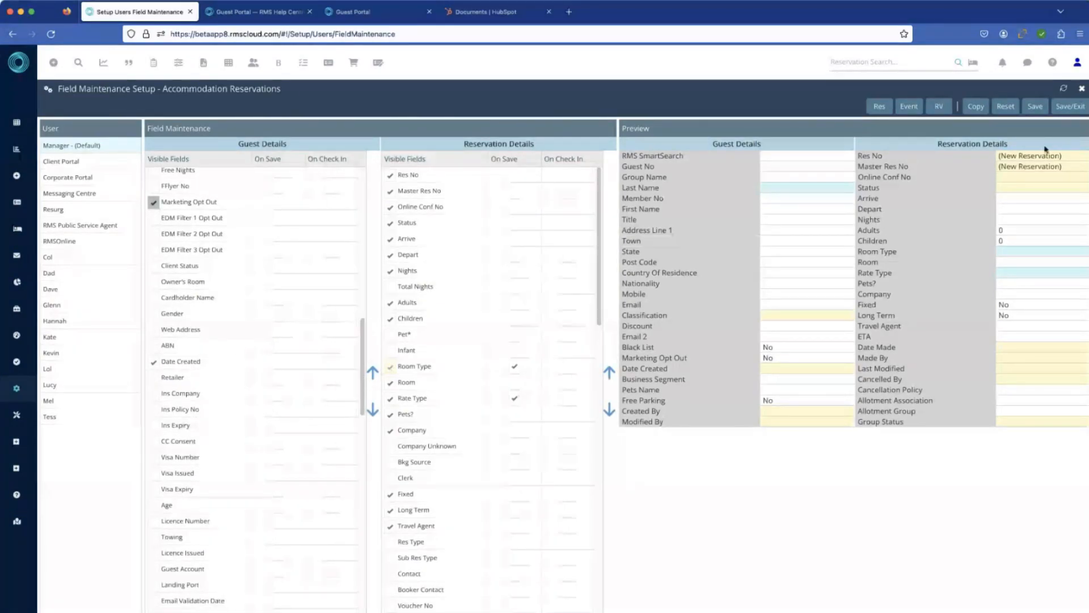
{"action": "left_click", "coordinate": [1085, 92]}
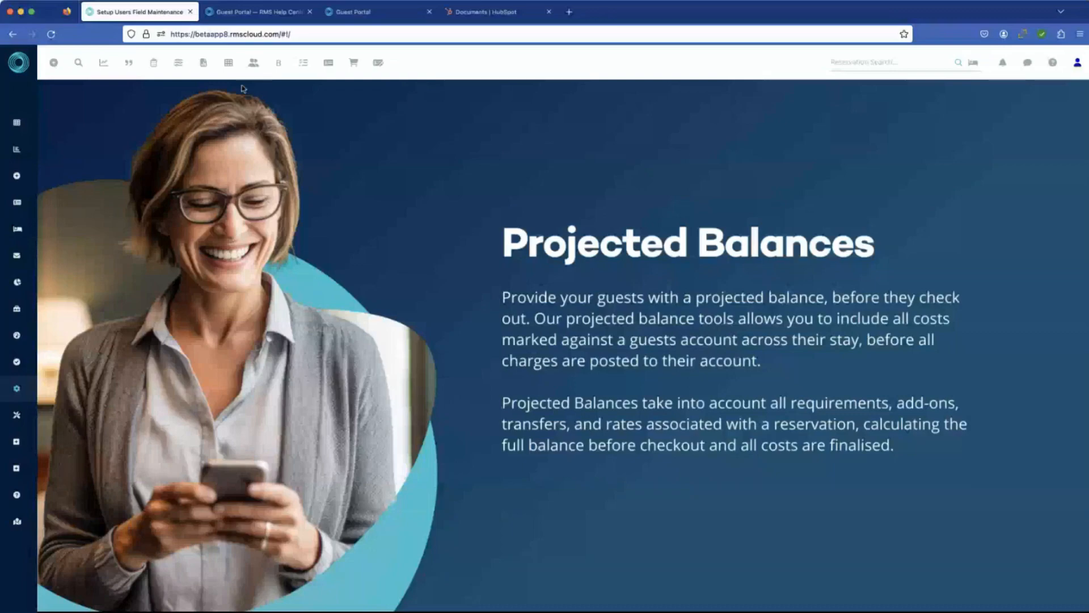
Step: Open the room 148 reservation starting 20 July 2023, and bring up the users' Field Maintenance and close it again
{"action": "left_click", "coordinate": [278, 64]}
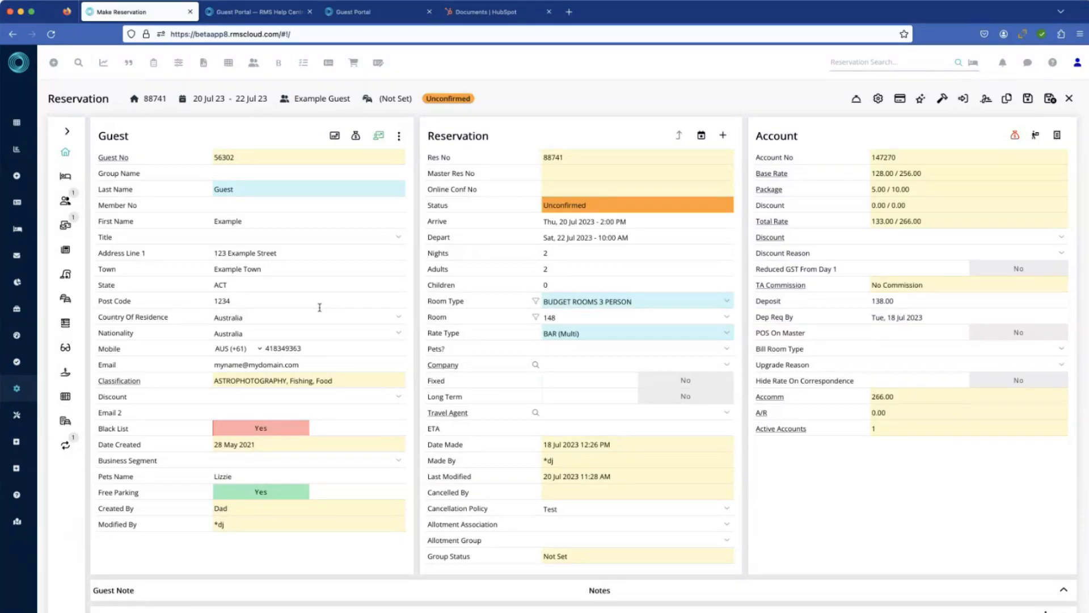
{"action": "mouse_move", "coordinate": [26, 457]}
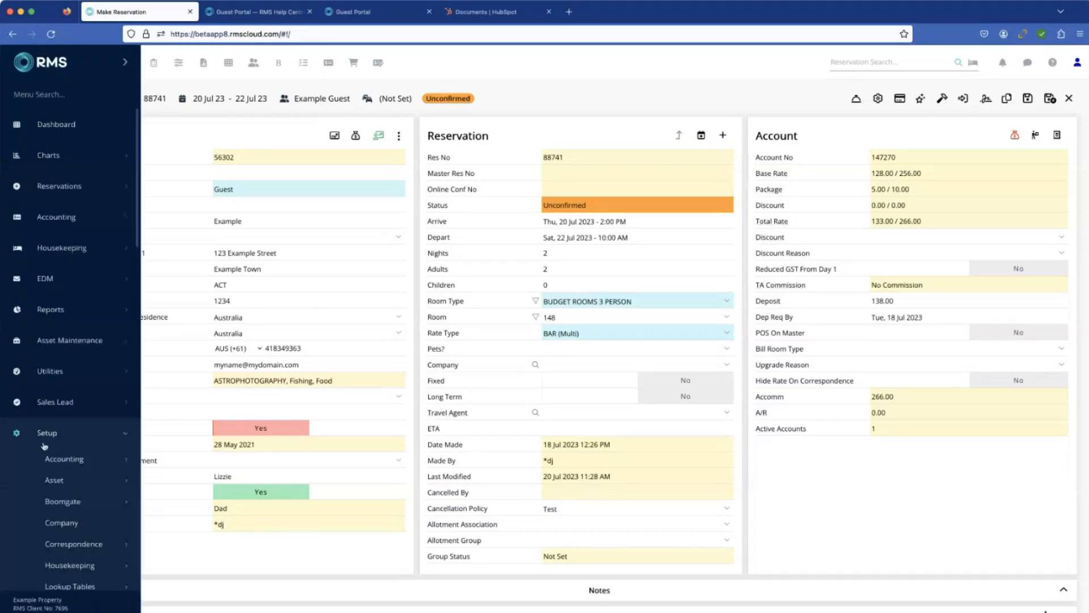
{"action": "scroll", "coordinate": [62, 447], "scroll_direction": "down", "scroll_amount": 6}
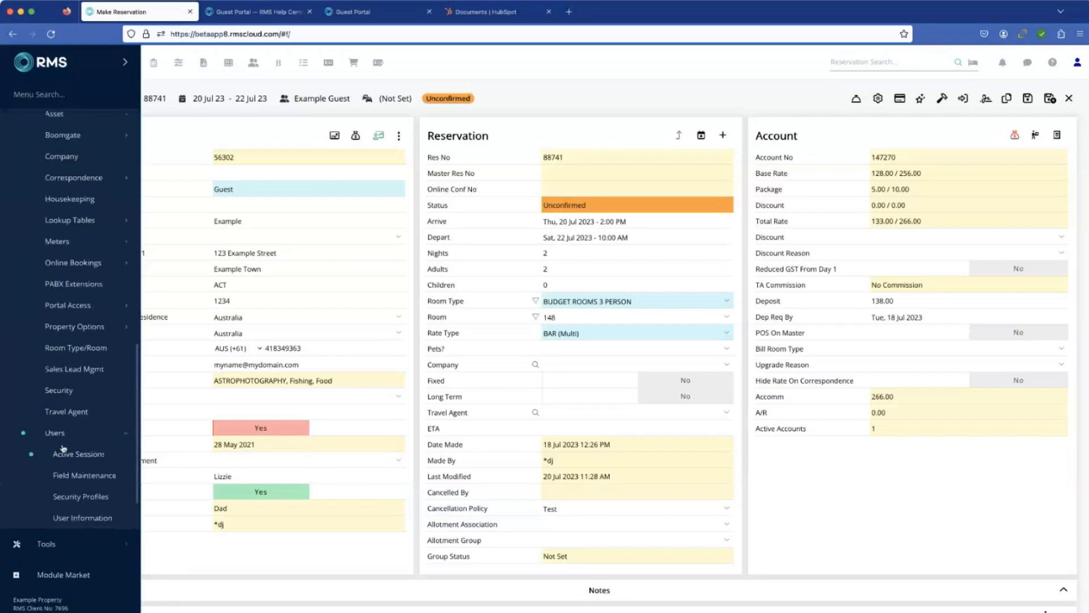
{"action": "left_click", "coordinate": [90, 480]}
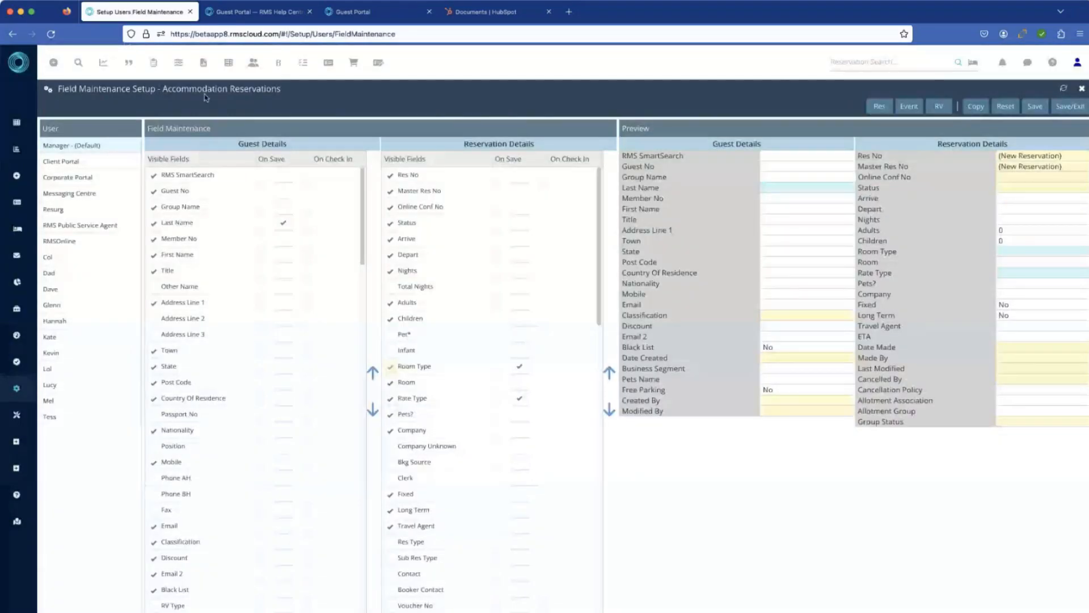
{"action": "left_click", "coordinate": [1082, 89]}
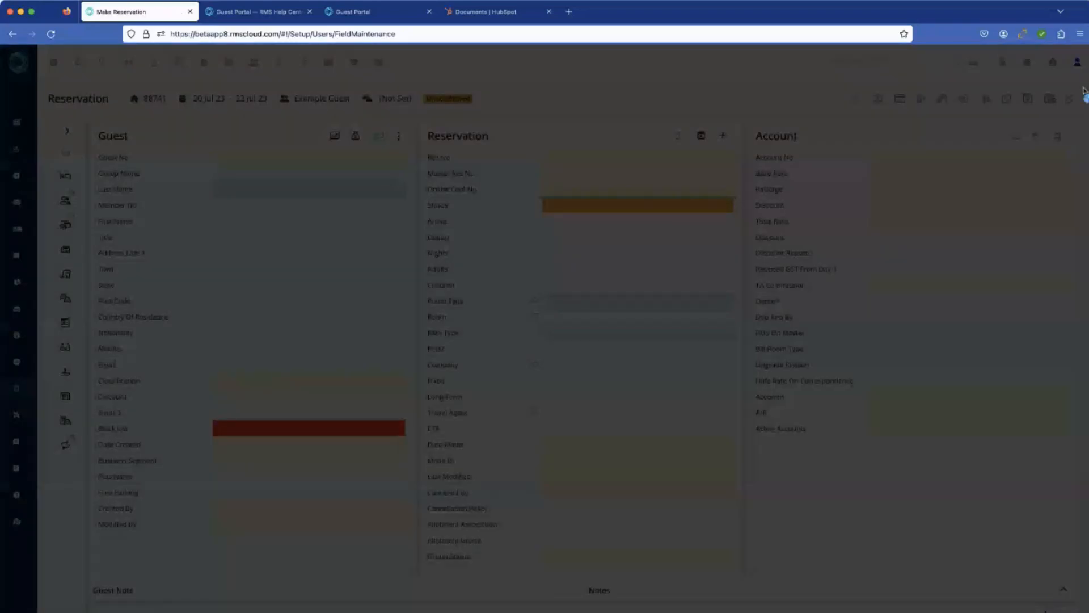
Step: Open the Labels setup in Property Options, review the custom Reservation and Guest labels, and exit back to the start screen
{"action": "scroll", "coordinate": [66, 497], "scroll_direction": "down", "scroll_amount": 3}
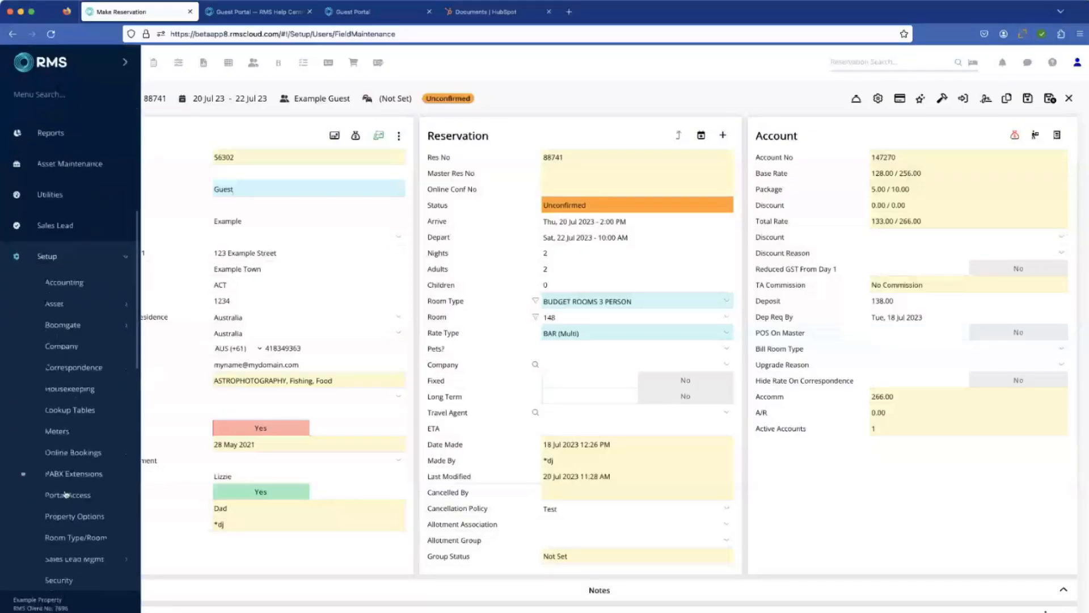
{"action": "scroll", "coordinate": [65, 495], "scroll_direction": "down", "scroll_amount": 5}
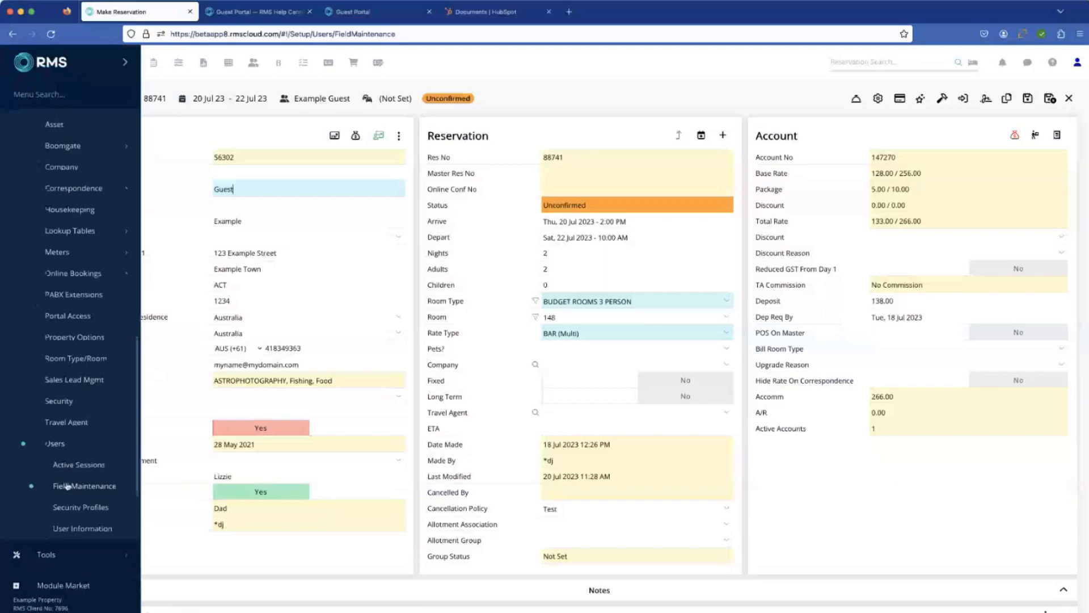
{"action": "left_click", "coordinate": [82, 338]}
{"action": "left_click", "coordinate": [68, 444]}
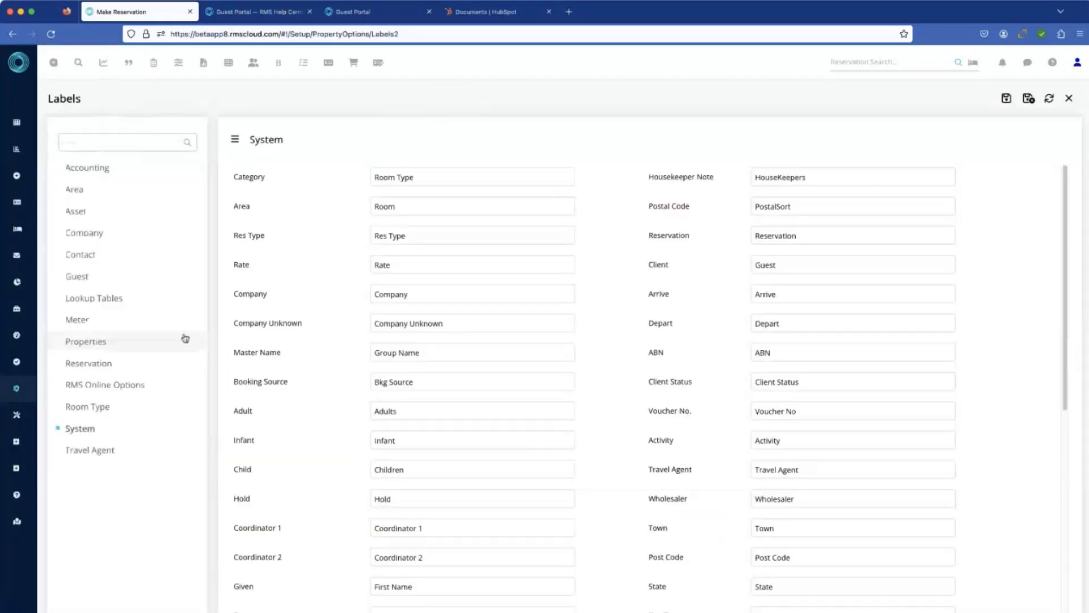
{"action": "left_click", "coordinate": [94, 364]}
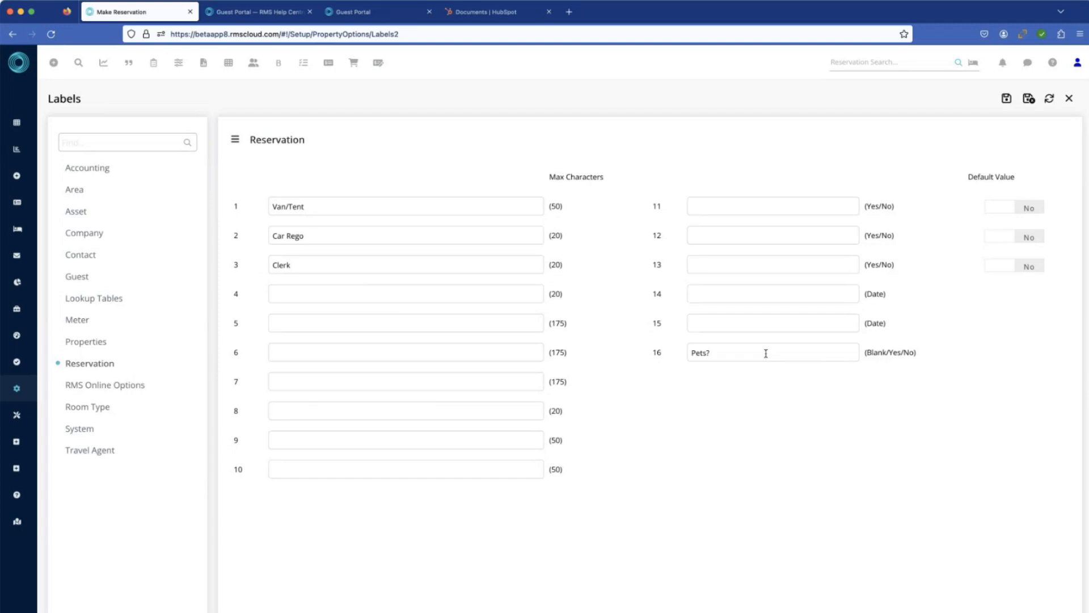
{"action": "left_click", "coordinate": [86, 277]}
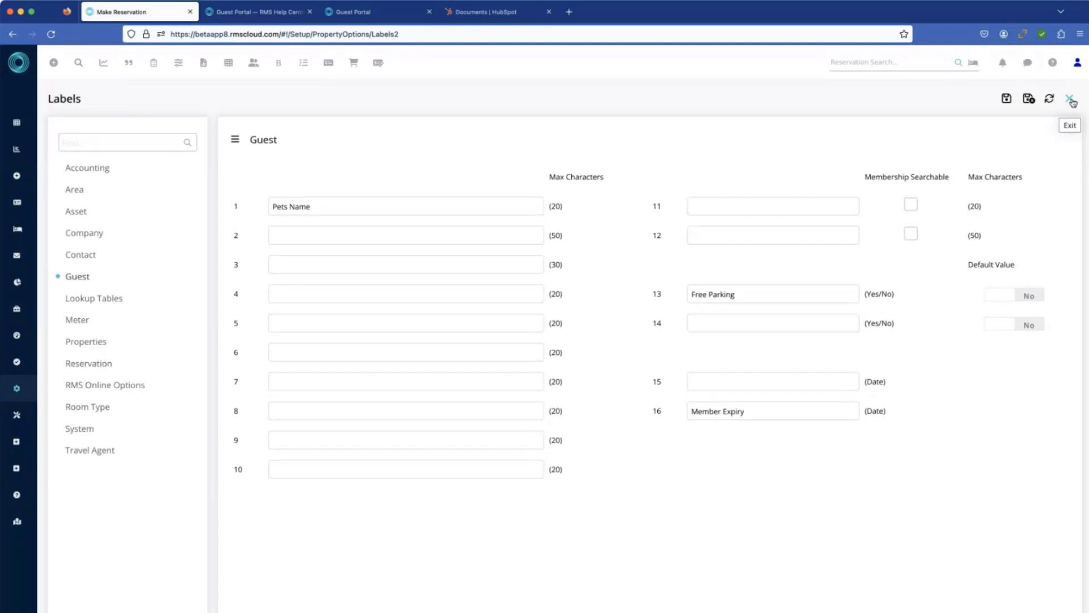
{"action": "left_click", "coordinate": [1073, 103]}
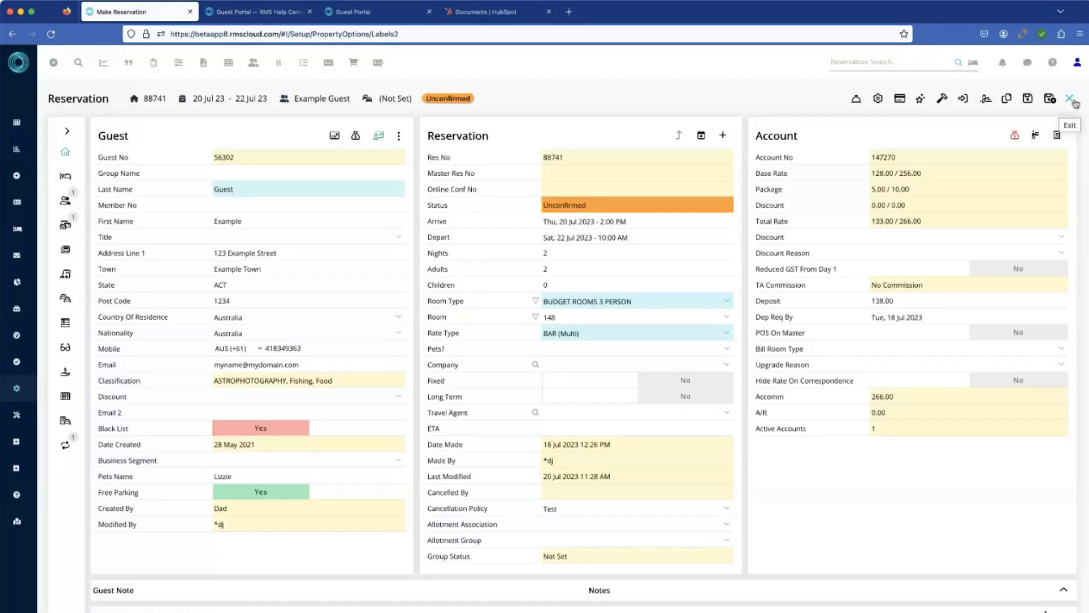
{"action": "left_click", "coordinate": [1072, 103]}
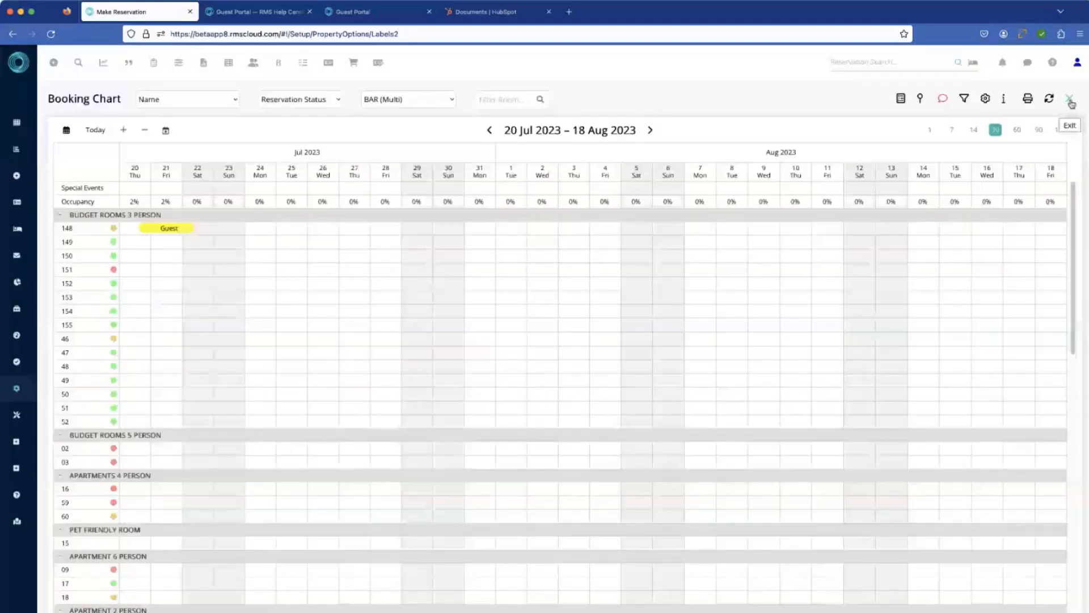
{"action": "left_click", "coordinate": [1072, 103]}
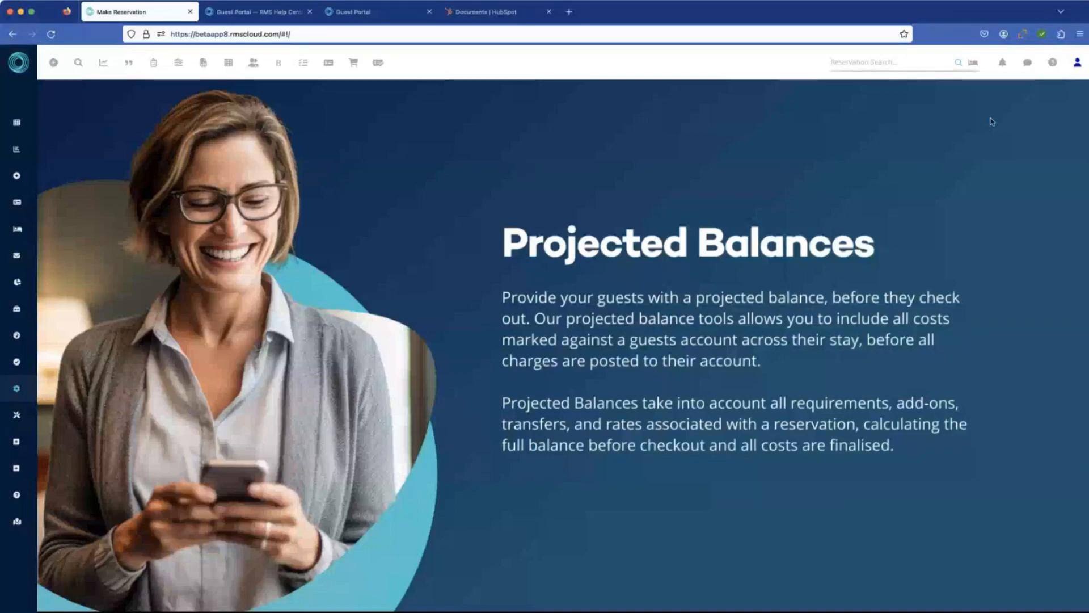
Step: Switch to the Guest Portal and go from the guest's personal info to the portal's home page
{"action": "left_click", "coordinate": [366, 17]}
{"action": "scroll", "coordinate": [461, 166], "scroll_direction": "up", "scroll_amount": 1}
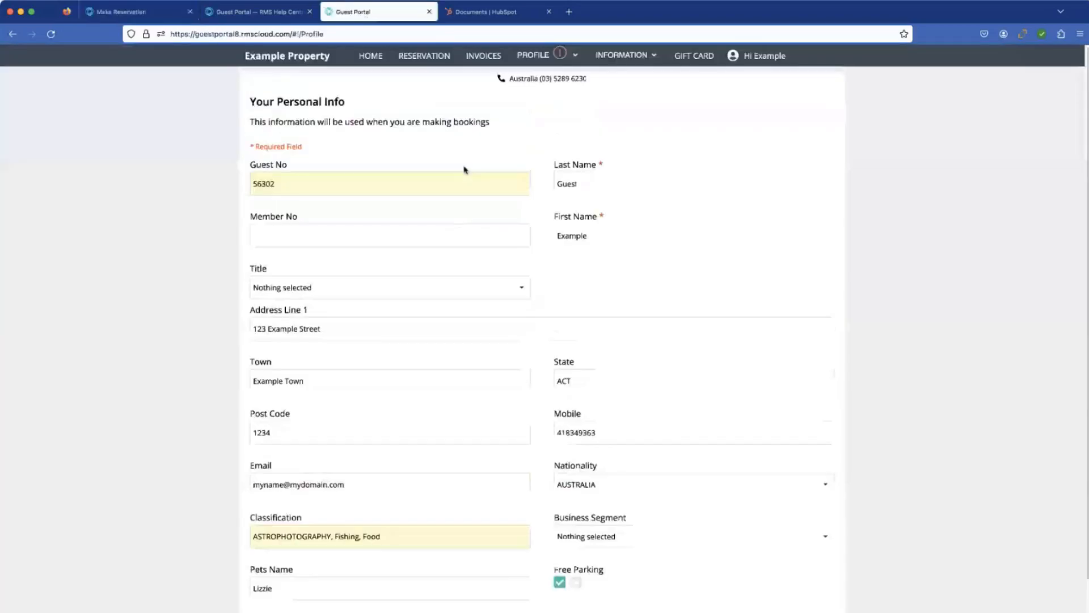
{"action": "left_click", "coordinate": [370, 59]}
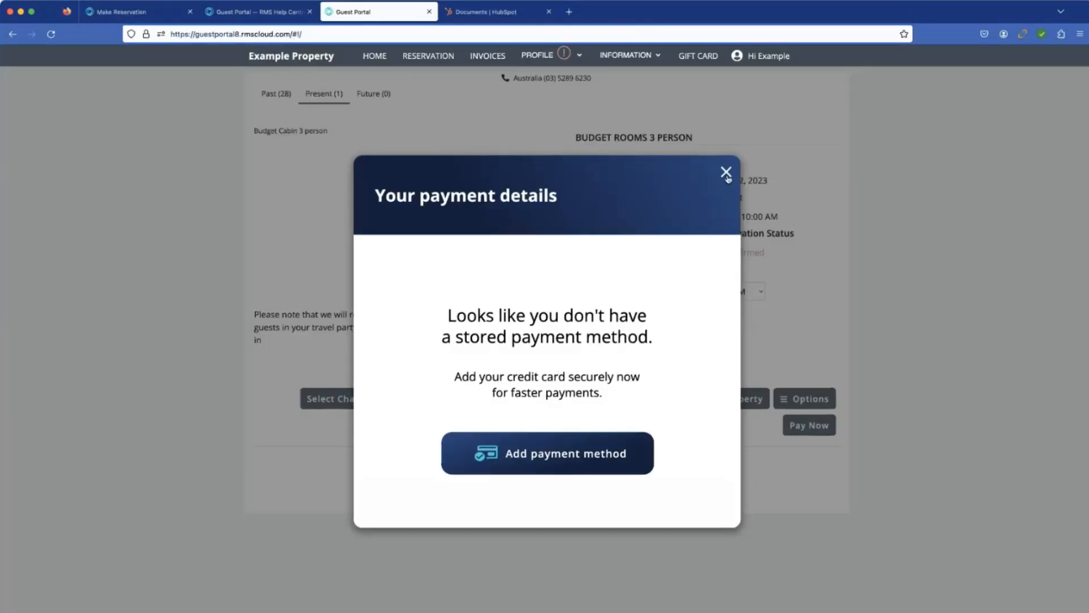
Step: Dismiss the pre check-in offer to show the present reservation's details in the Guest Portal
{"action": "left_click", "coordinate": [726, 173]}
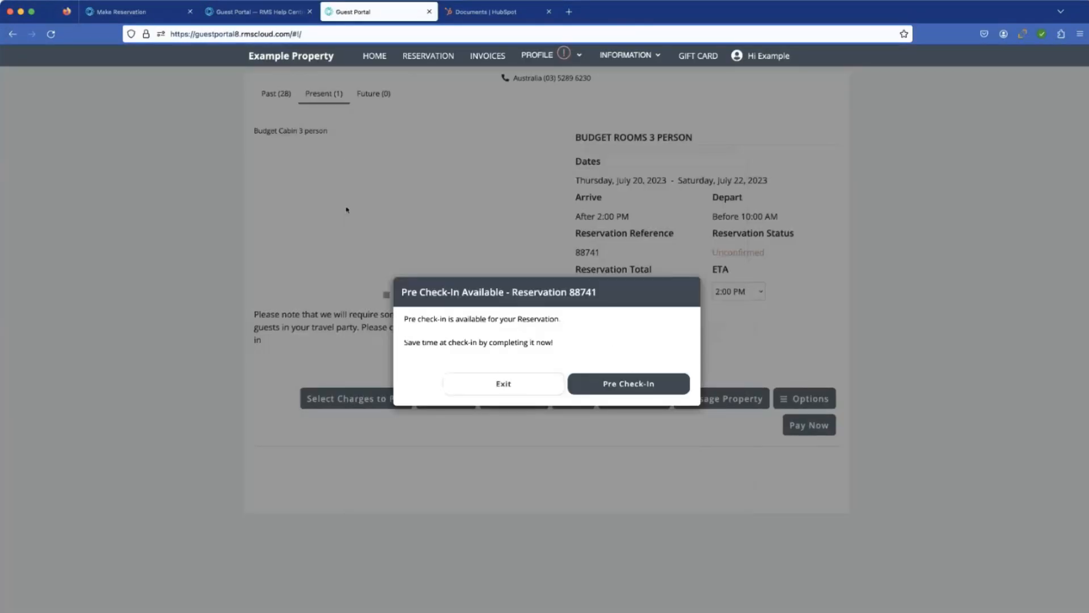
{"action": "left_click", "coordinate": [535, 391]}
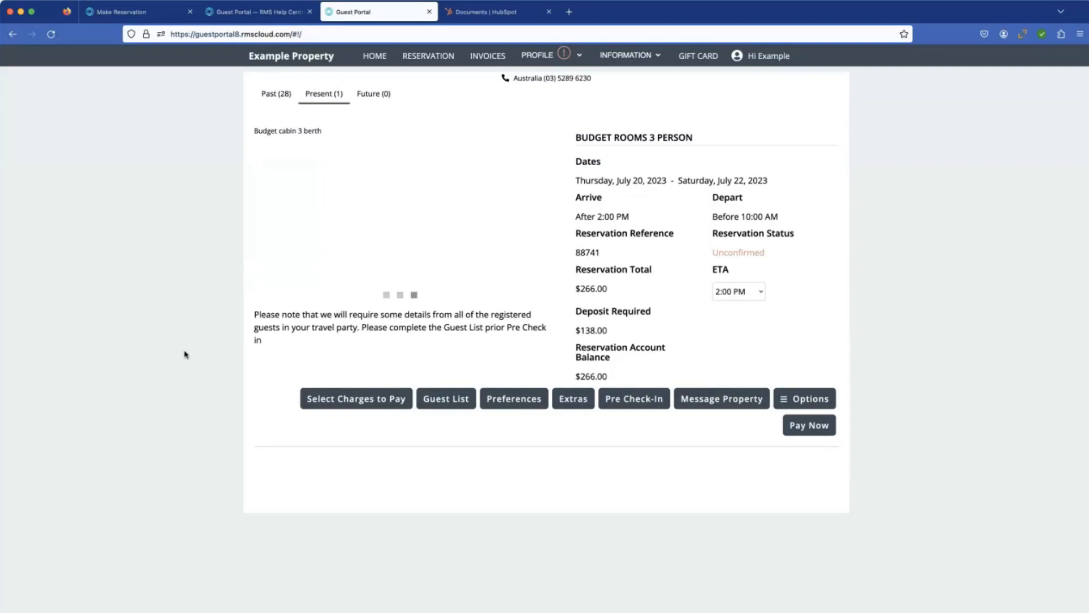
Step: Switch to the HubSpot presentation, go back to the session agenda on page 2, and advance through the portal login slides to page 5
{"action": "left_click", "coordinate": [485, 14]}
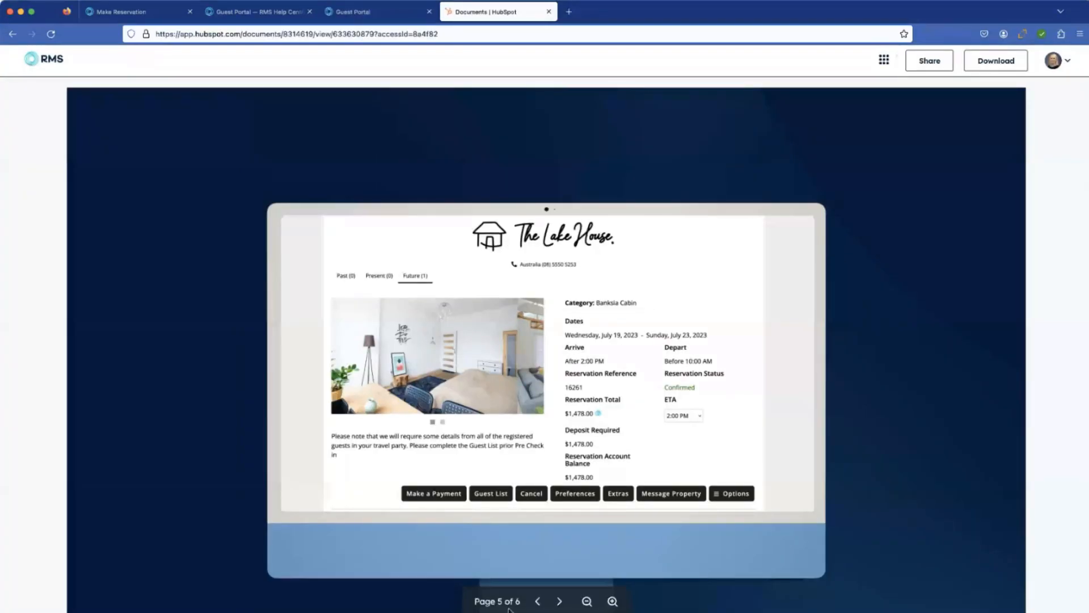
{"action": "left_click", "coordinate": [539, 602]}
{"action": "left_click", "coordinate": [539, 602]}
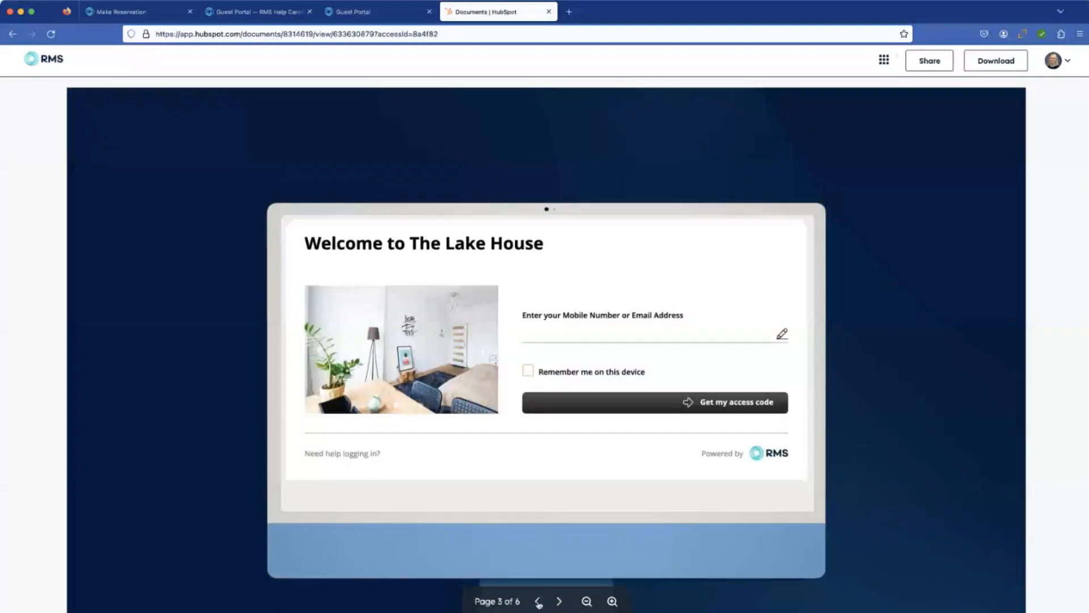
{"action": "left_click", "coordinate": [539, 602]}
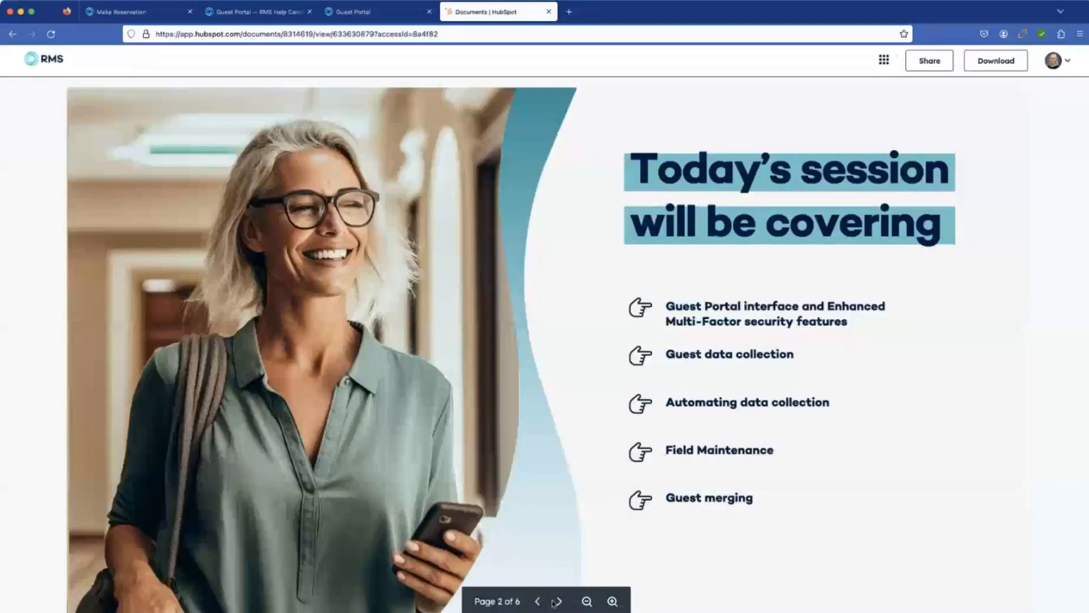
{"action": "left_click", "coordinate": [557, 603]}
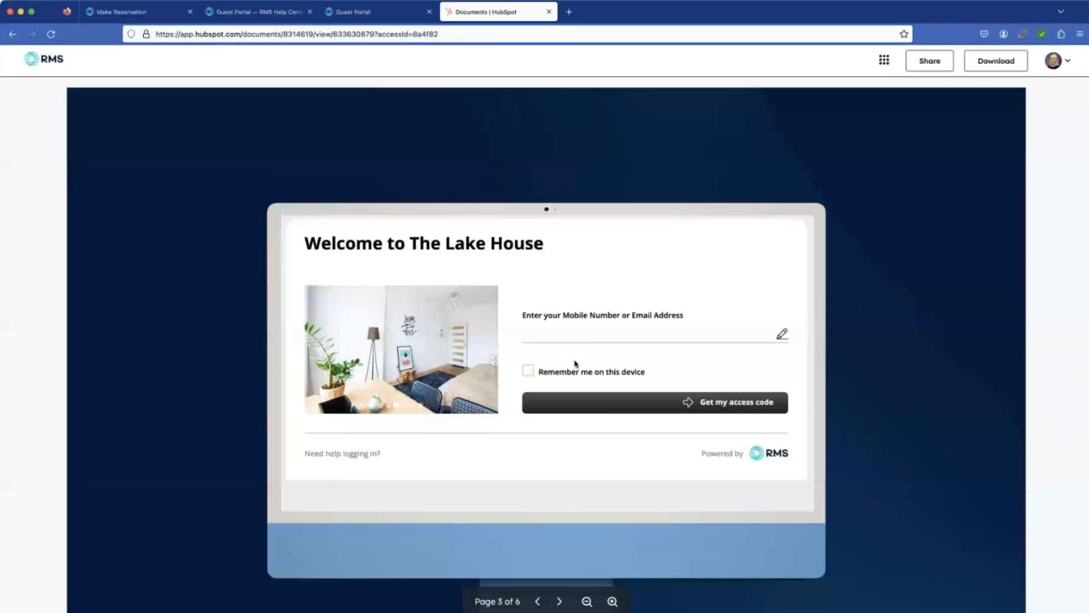
{"action": "left_click", "coordinate": [560, 602]}
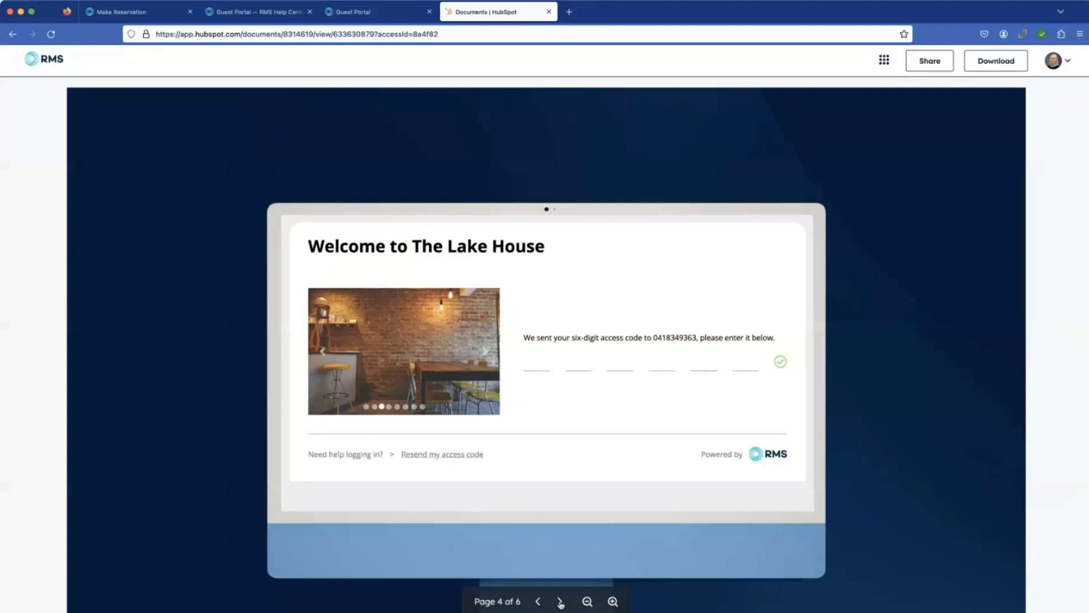
{"action": "left_click", "coordinate": [560, 602]}
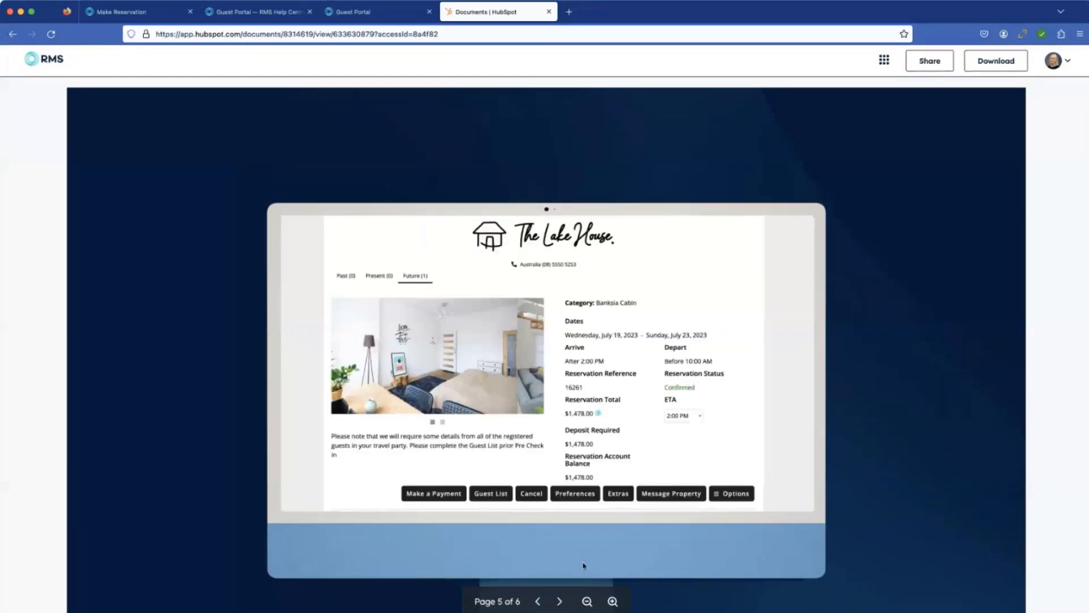
Step: Return to the Guest Portal, review the extras offered for the present reservation, and close the list without adding any
{"action": "left_click", "coordinate": [351, 12]}
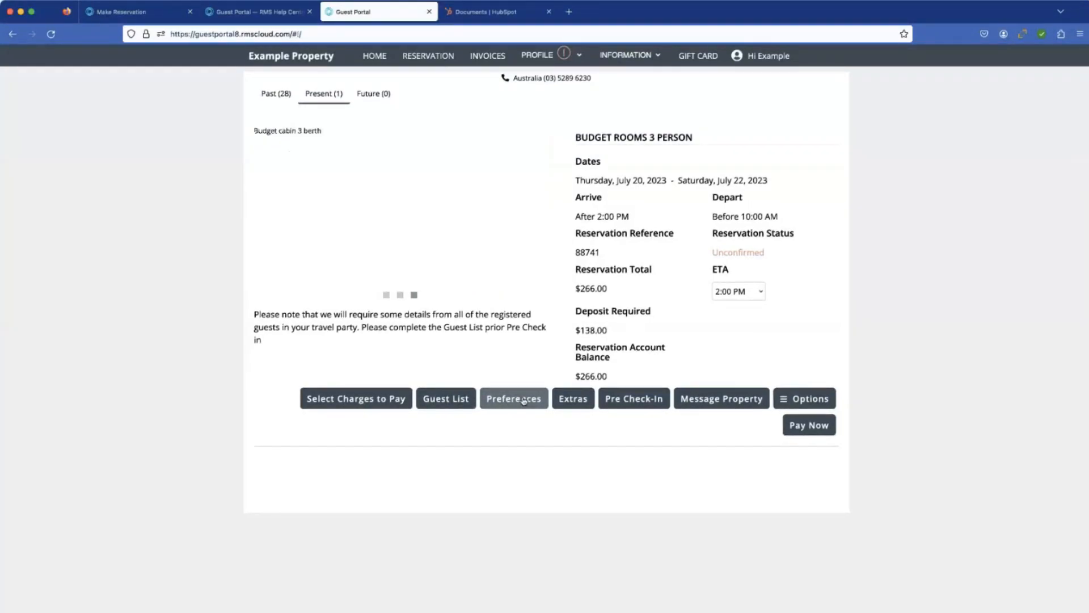
{"action": "left_click", "coordinate": [580, 400]}
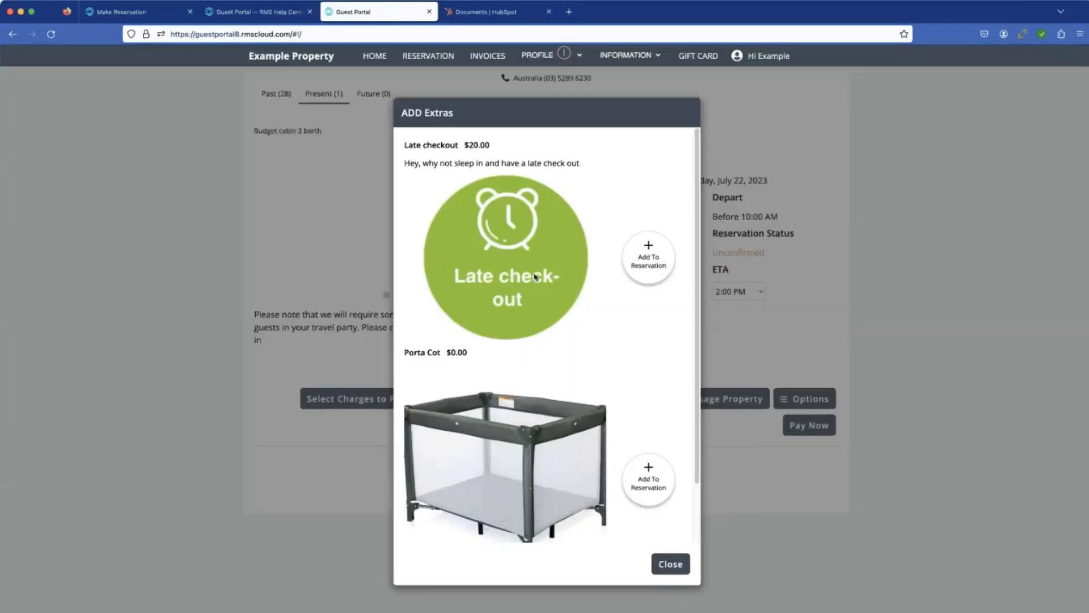
{"action": "left_click", "coordinate": [670, 563]}
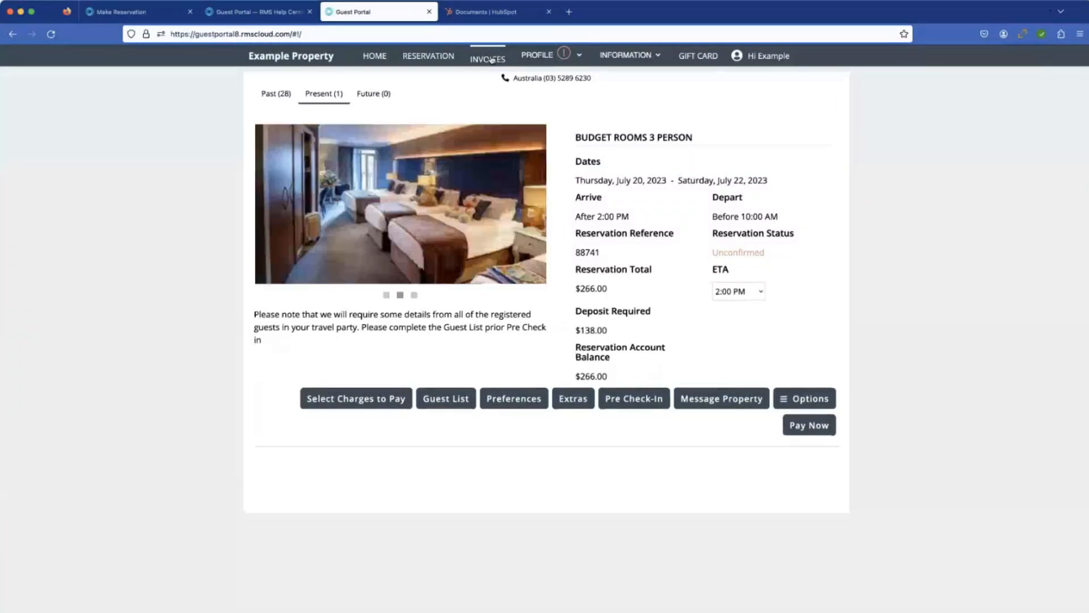
{"action": "mouse_move", "coordinate": [675, 67]}
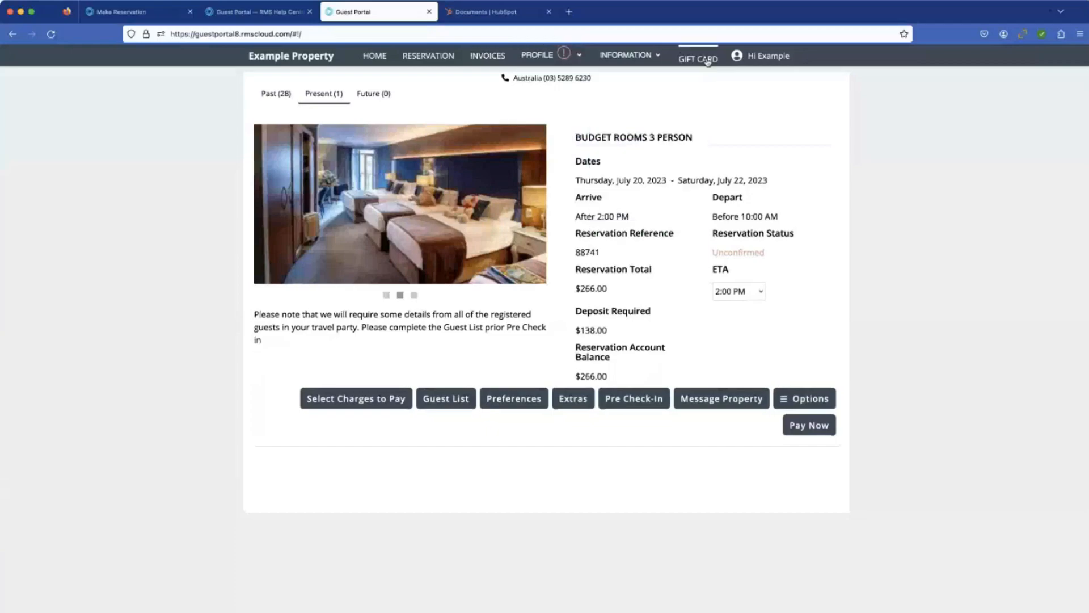